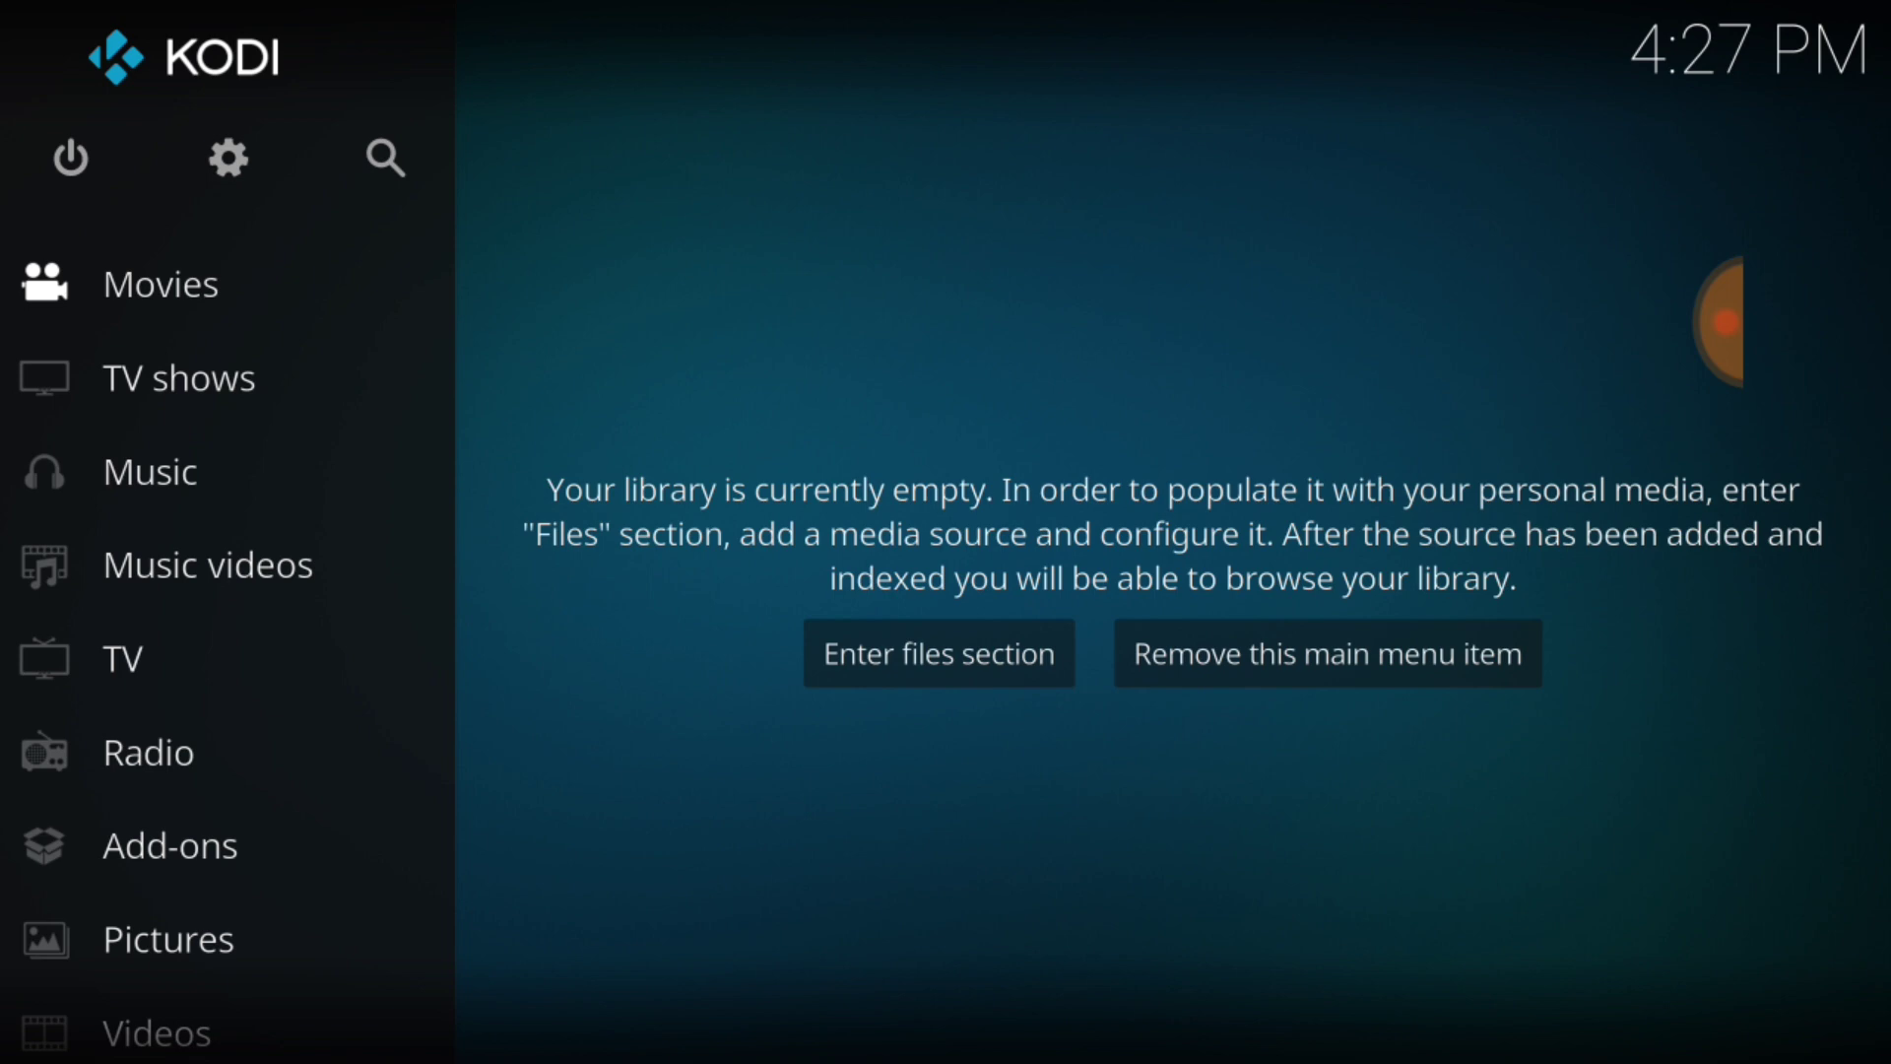
# - Open the system settings and go to their Add-ons category
pyautogui.press('Up')
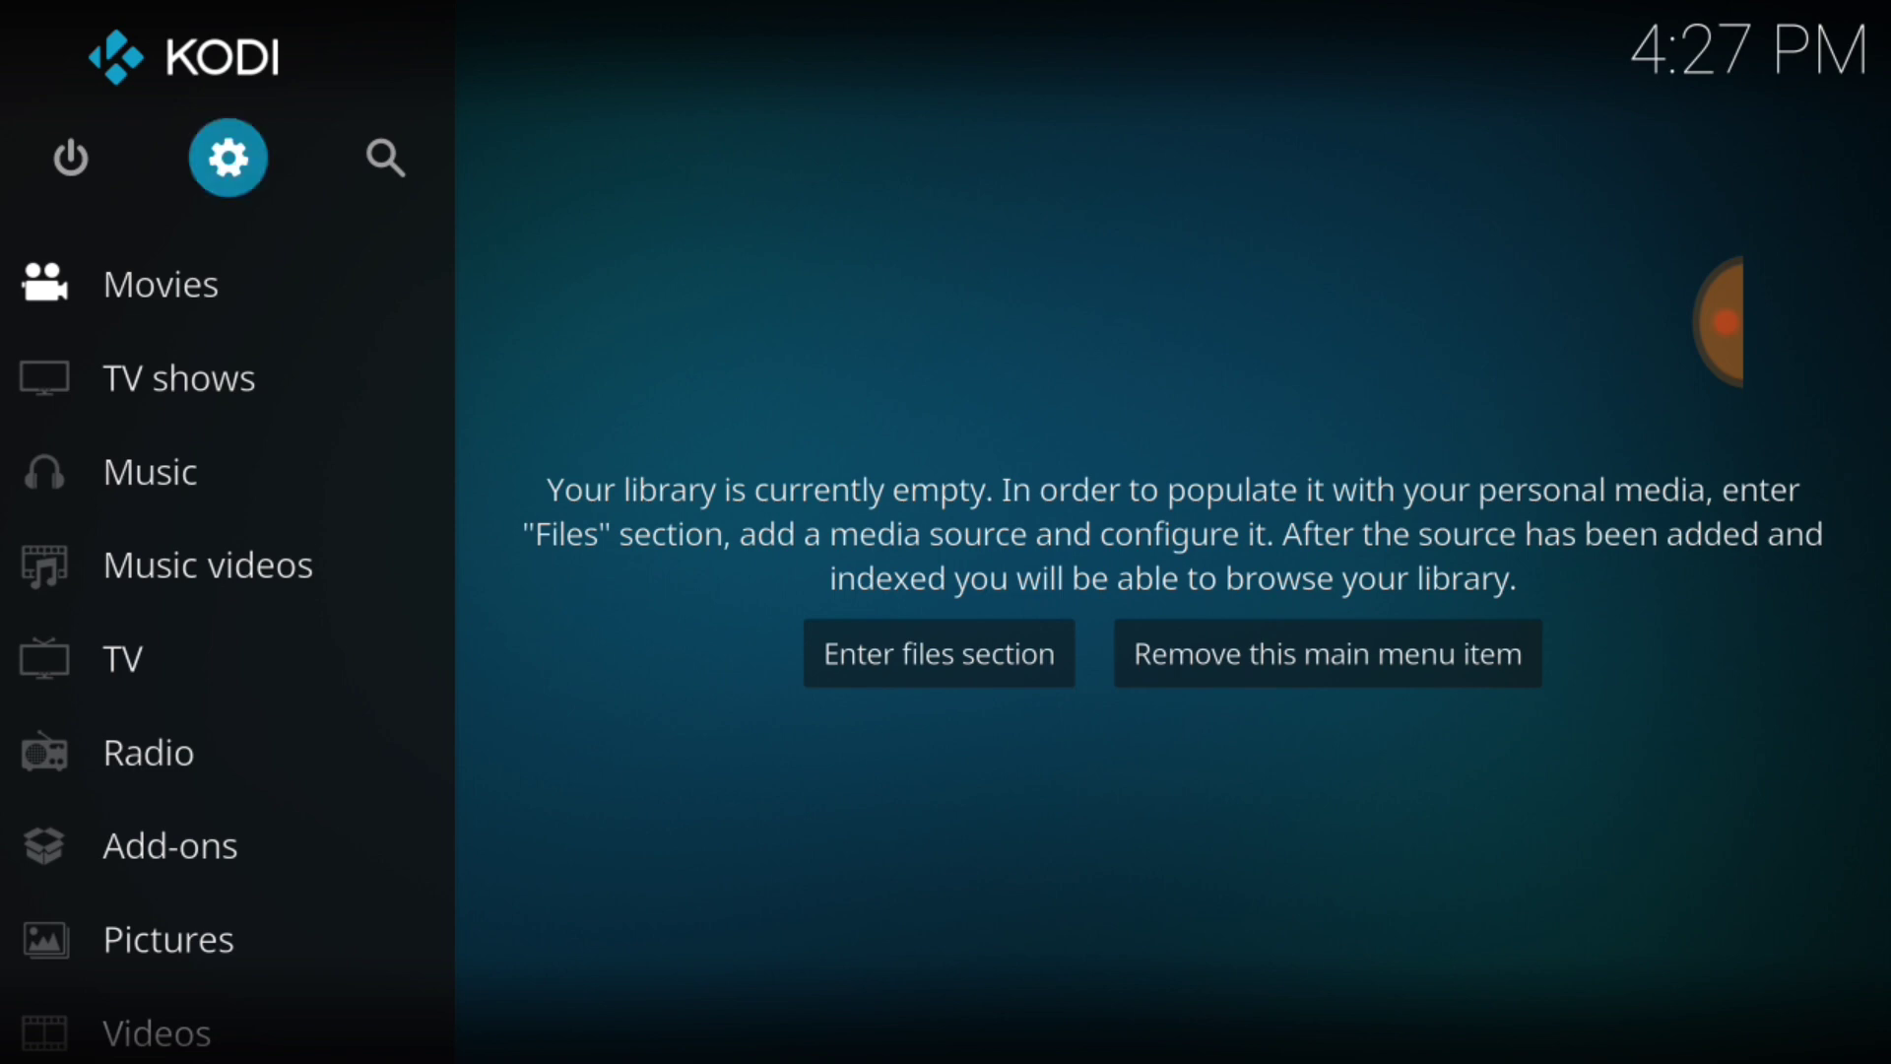
pyautogui.press('Return')
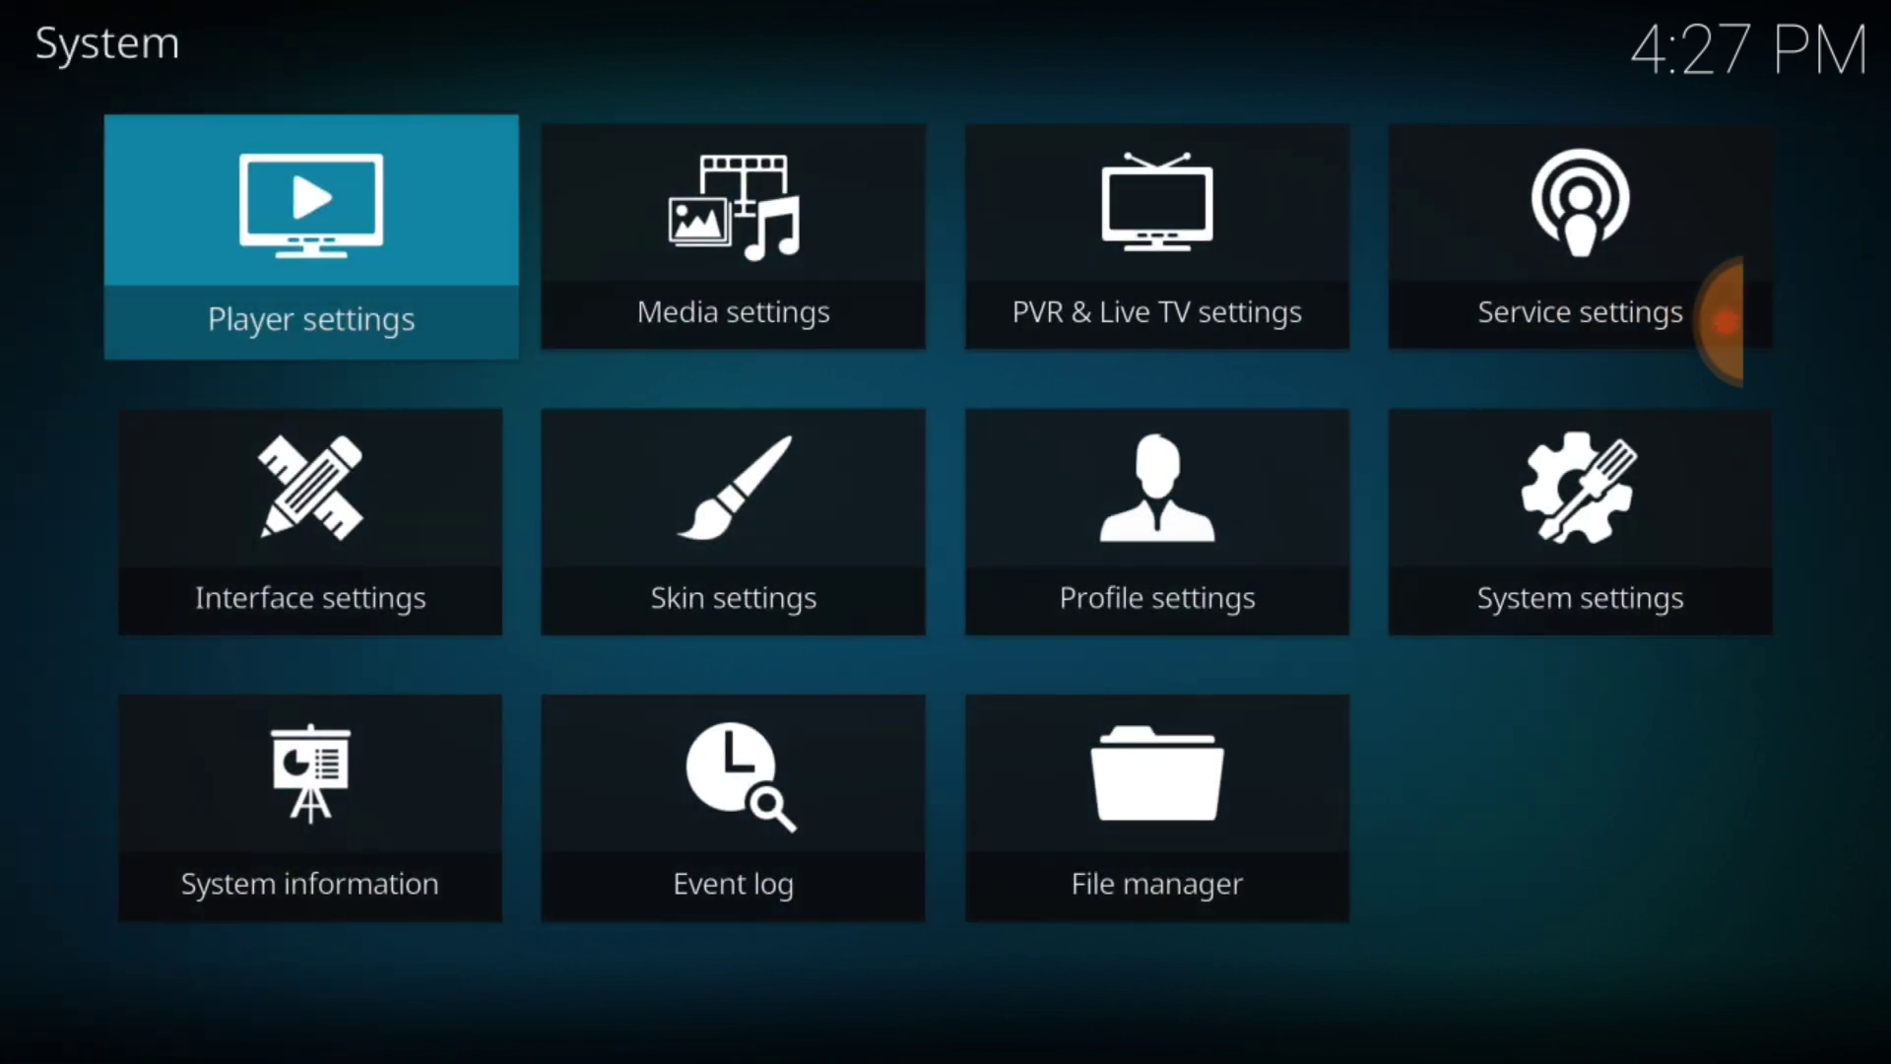
pyautogui.press('Down')
pyautogui.press('Left')
pyautogui.press('Return')
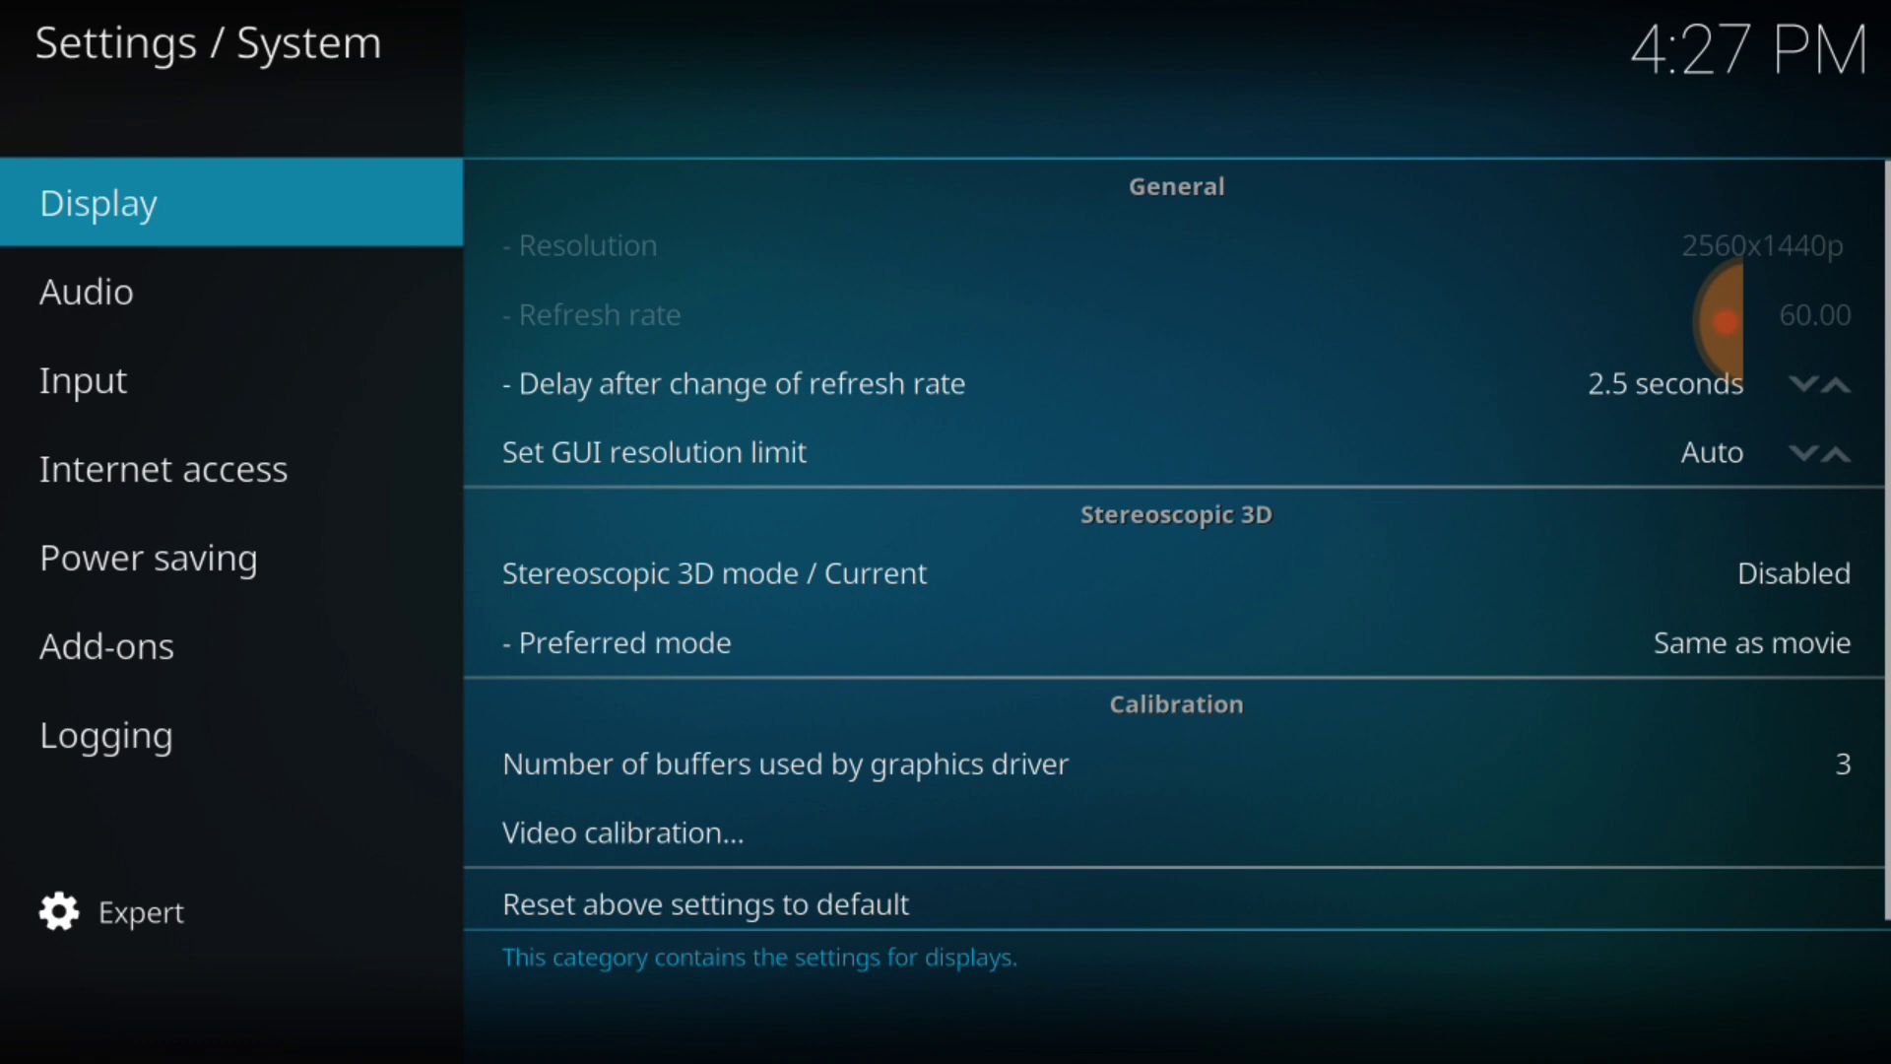
pyautogui.press('Down')
pyautogui.press('Down')
pyautogui.press('Down')
pyautogui.press('Down')
pyautogui.press('Down')
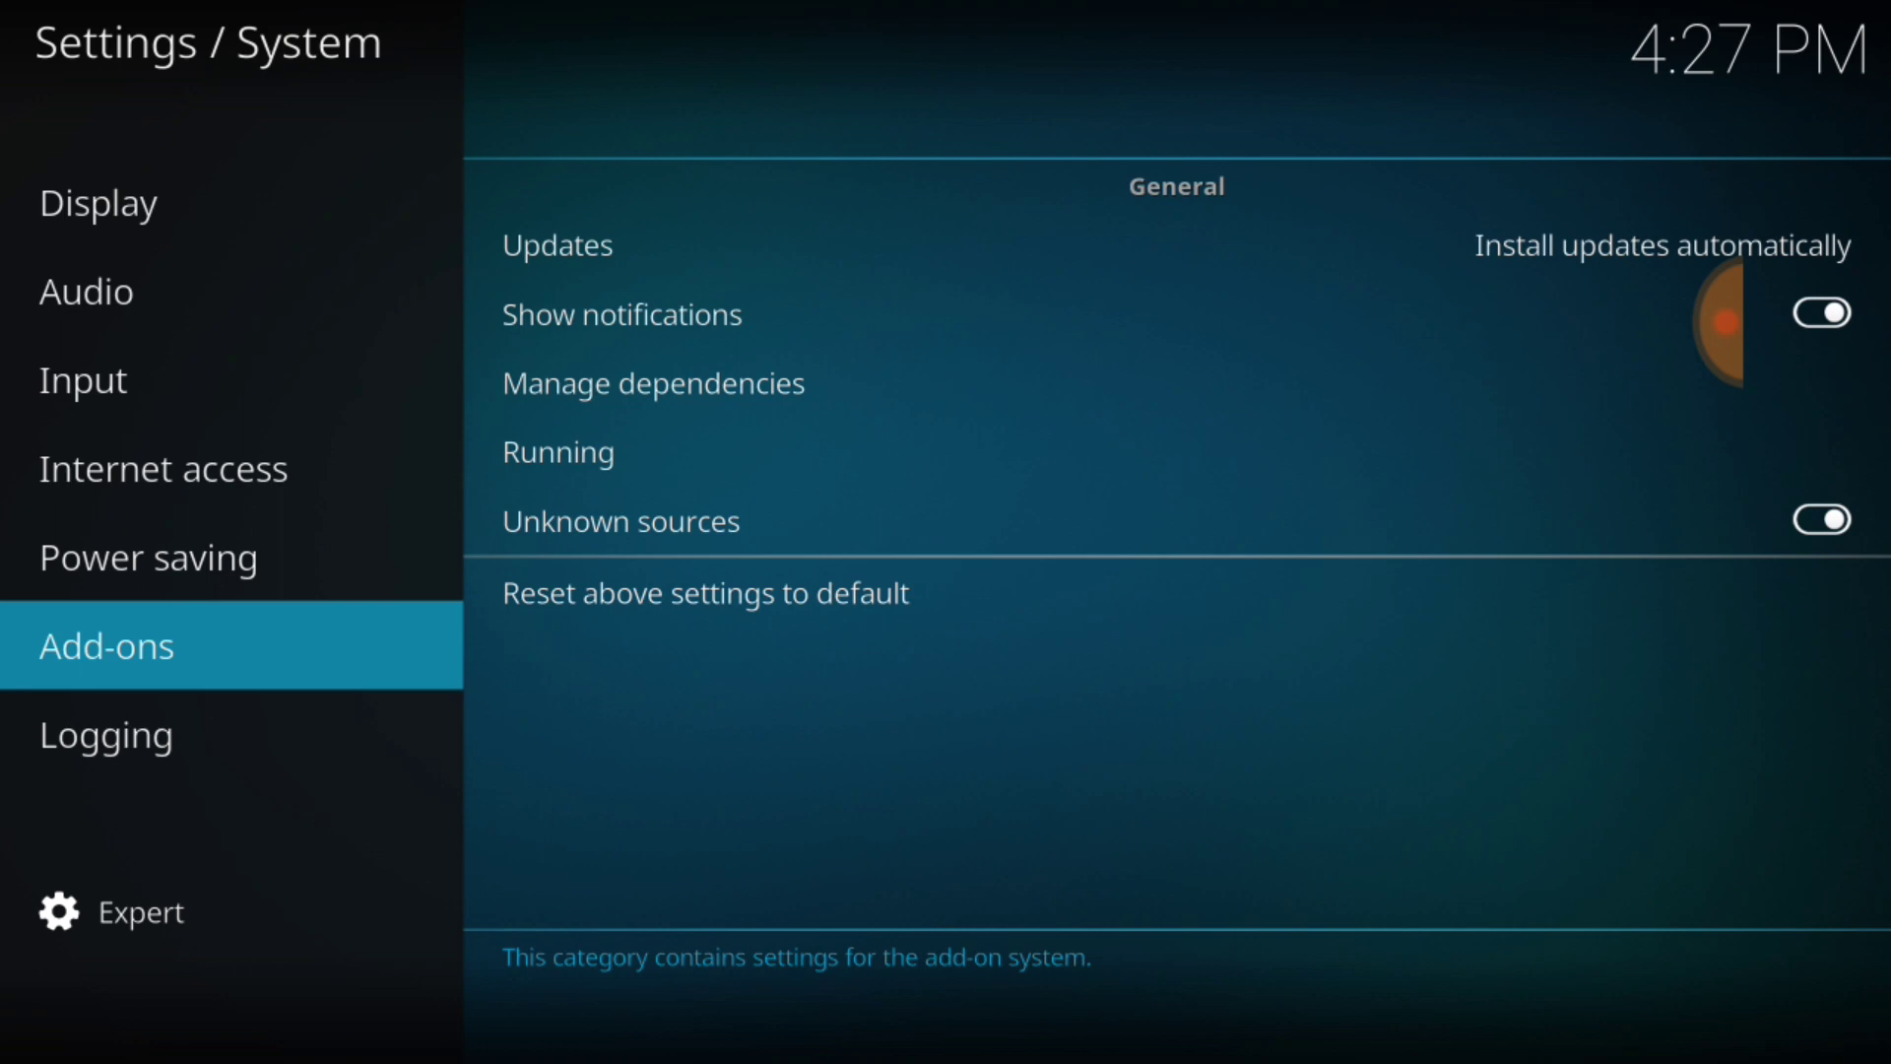
# - Switch Unknown sources off and back on, accepting the warning about add-on access to personal data
pyautogui.press('Right')
pyautogui.press('Return')
pyautogui.moveTo(1886, 453); pyautogui.dragTo(1674, 453)
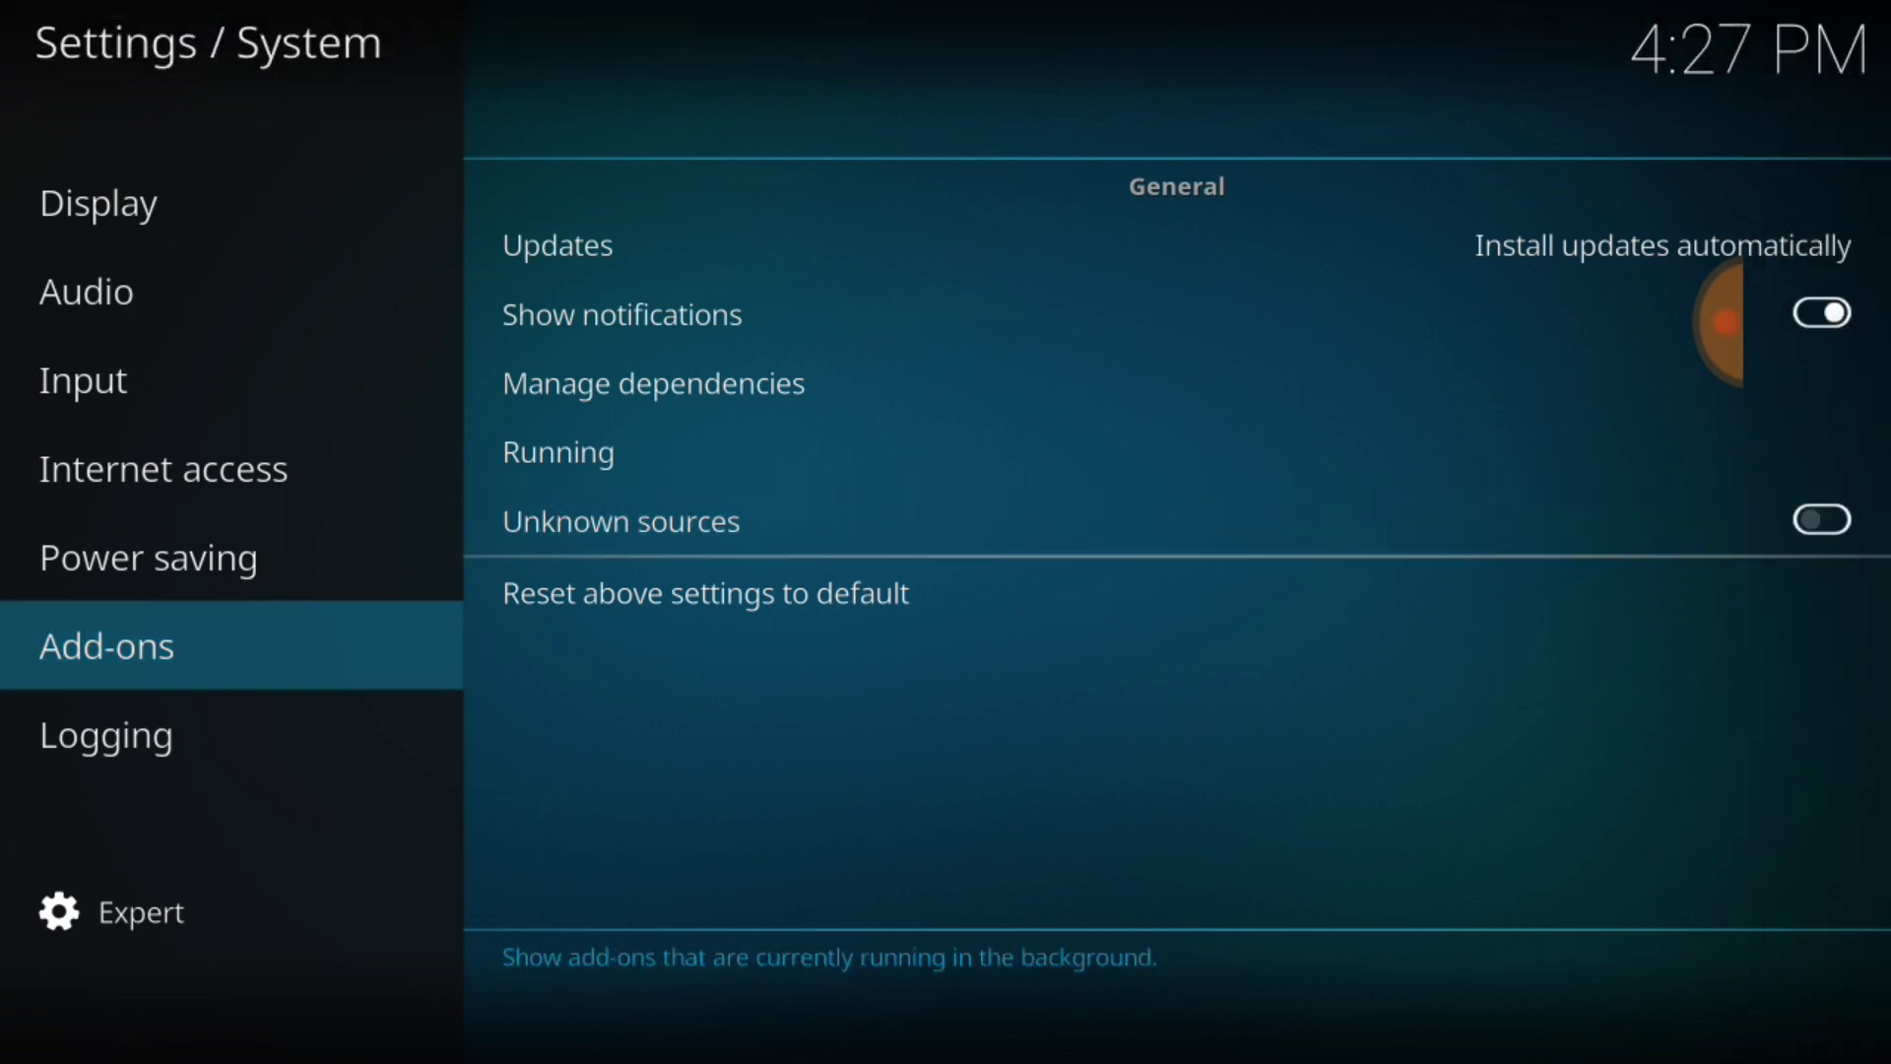
pyautogui.click(620, 521)
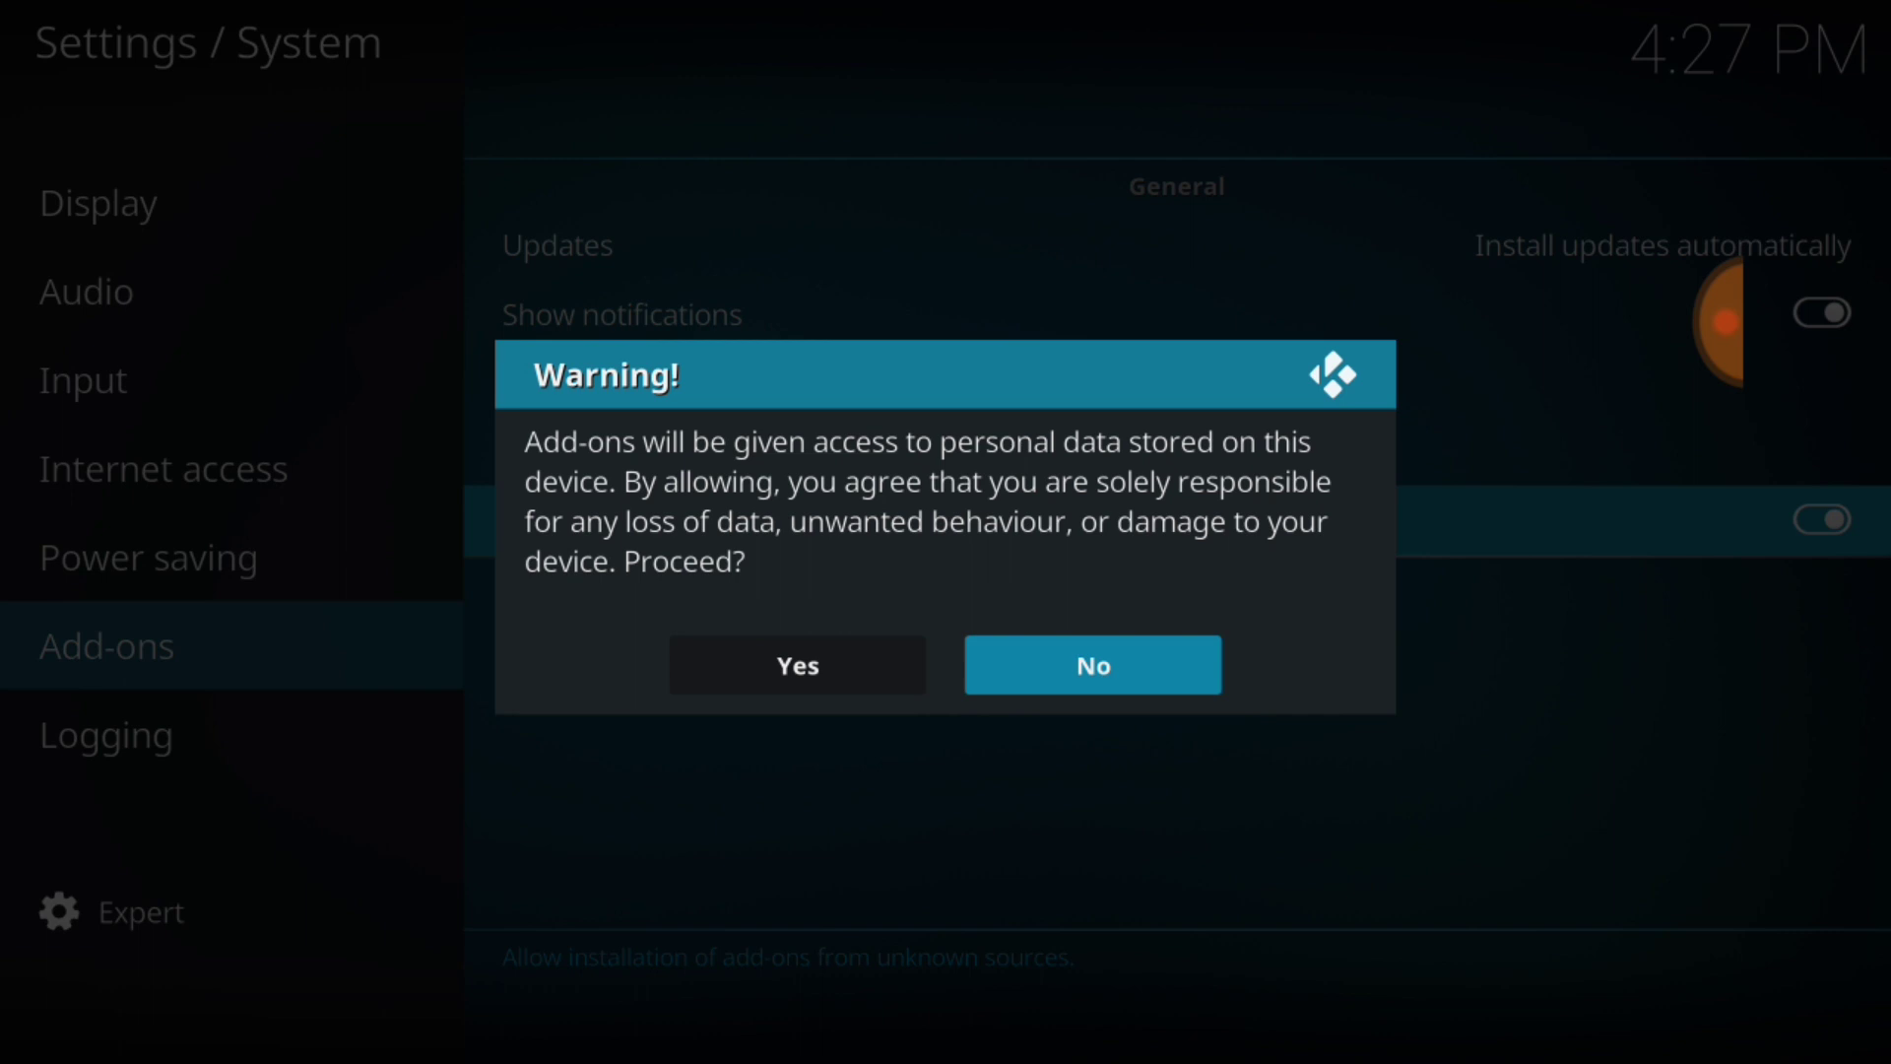
pyautogui.click(798, 666)
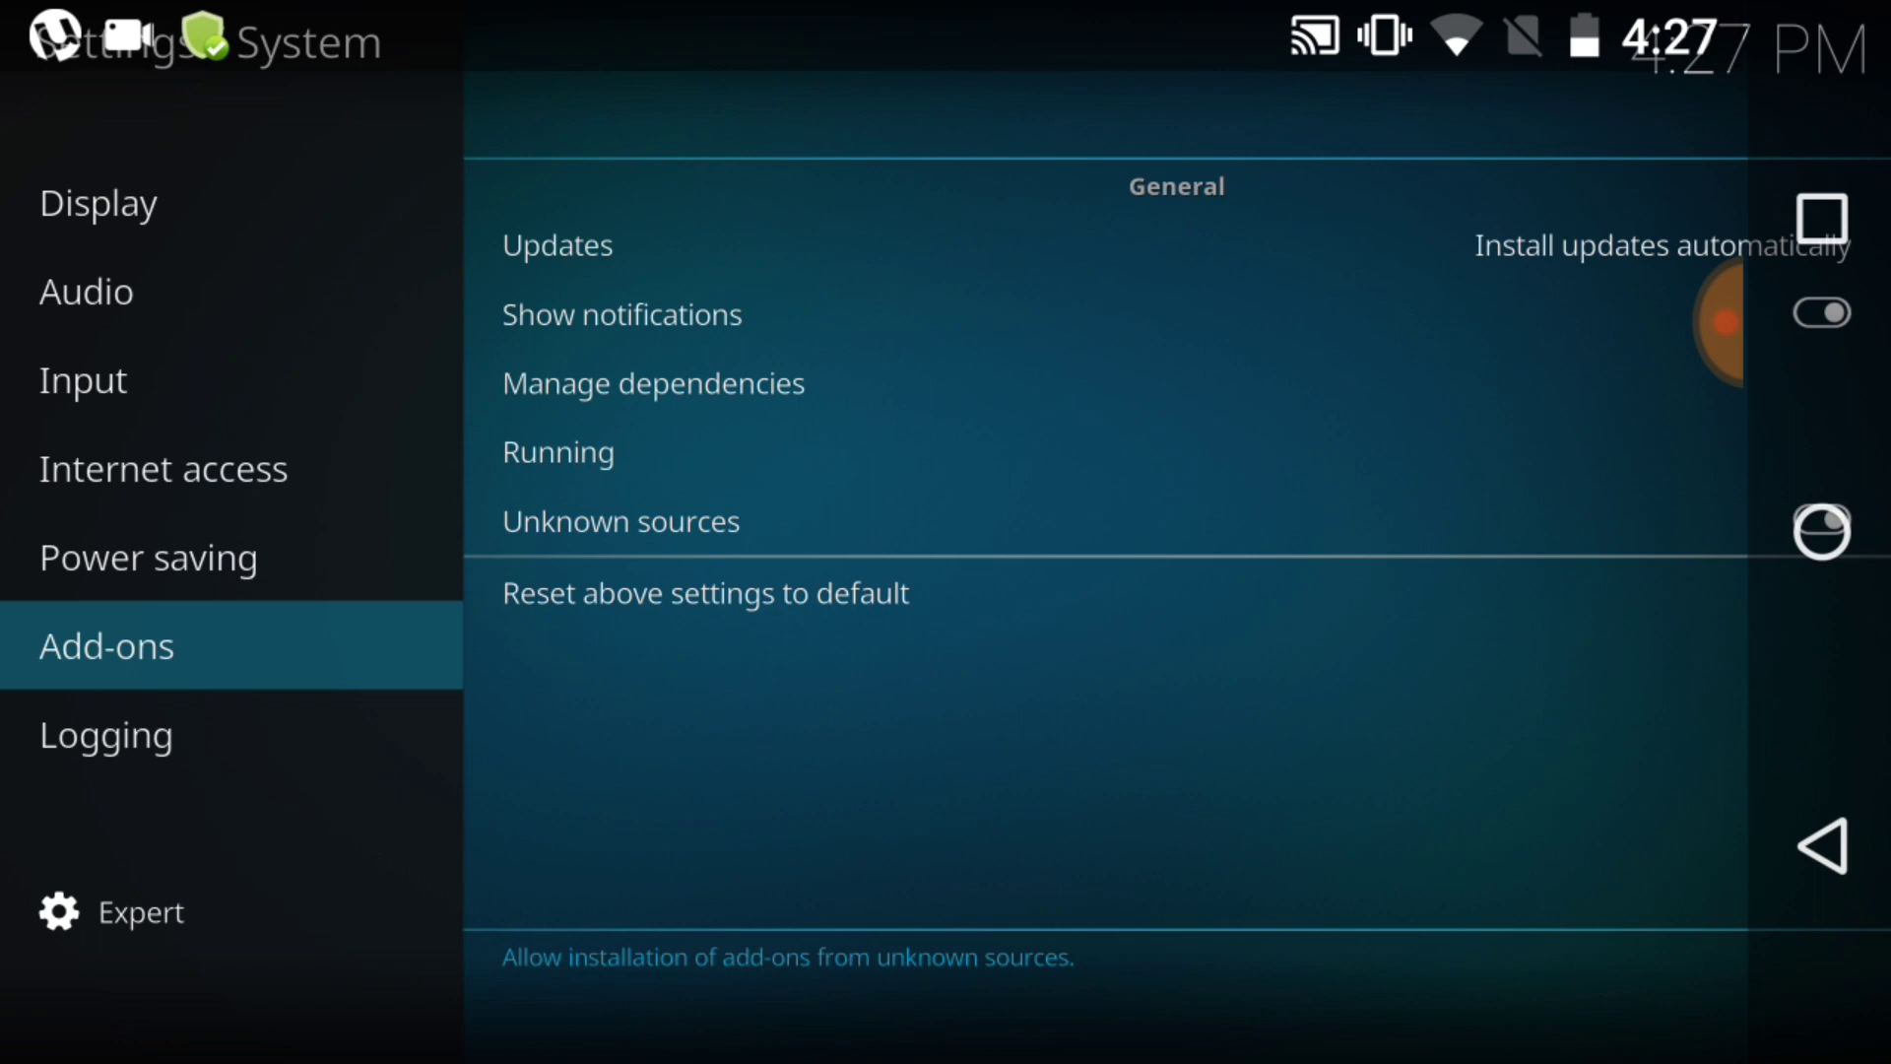
# - Leave the system settings, open the file manager and start adding a new file source
pyautogui.click(1817, 845)
pyautogui.click(1157, 808)
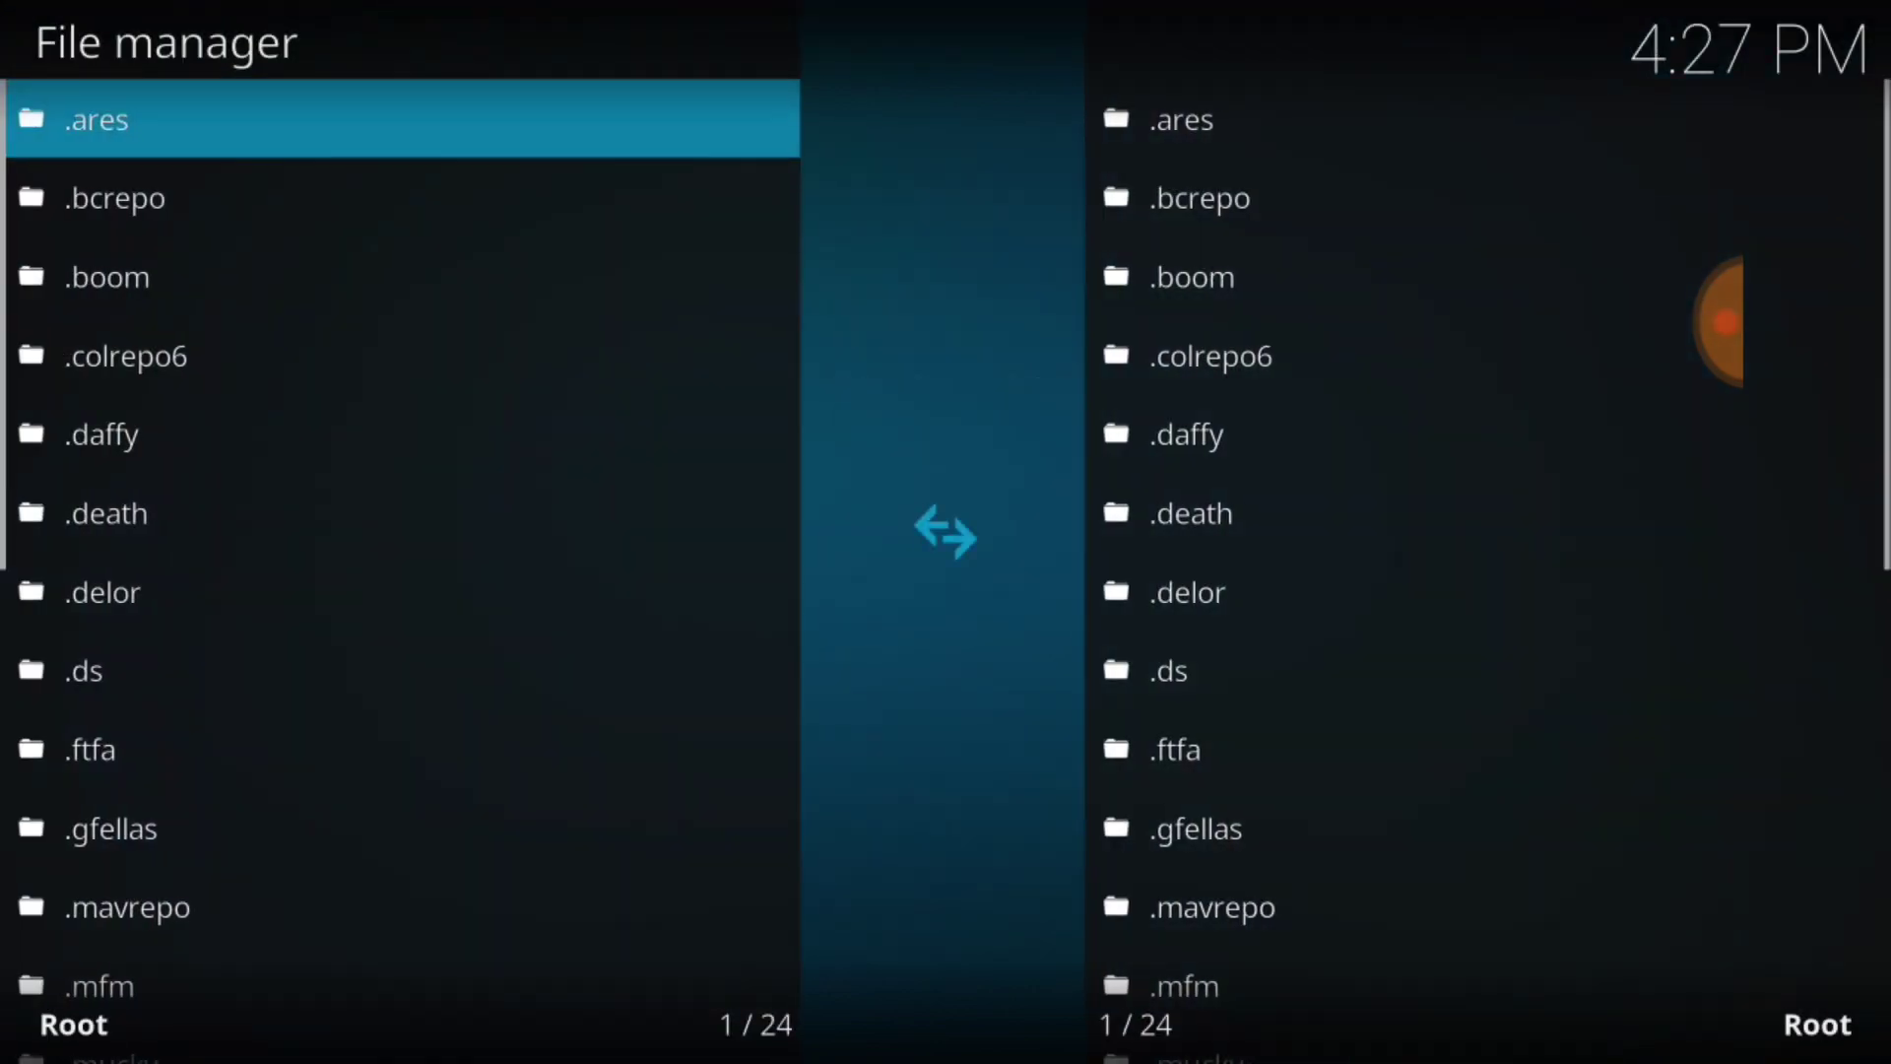
pyautogui.press('Down')
pyautogui.press('Down')
pyautogui.press('Down')
pyautogui.press('Down')
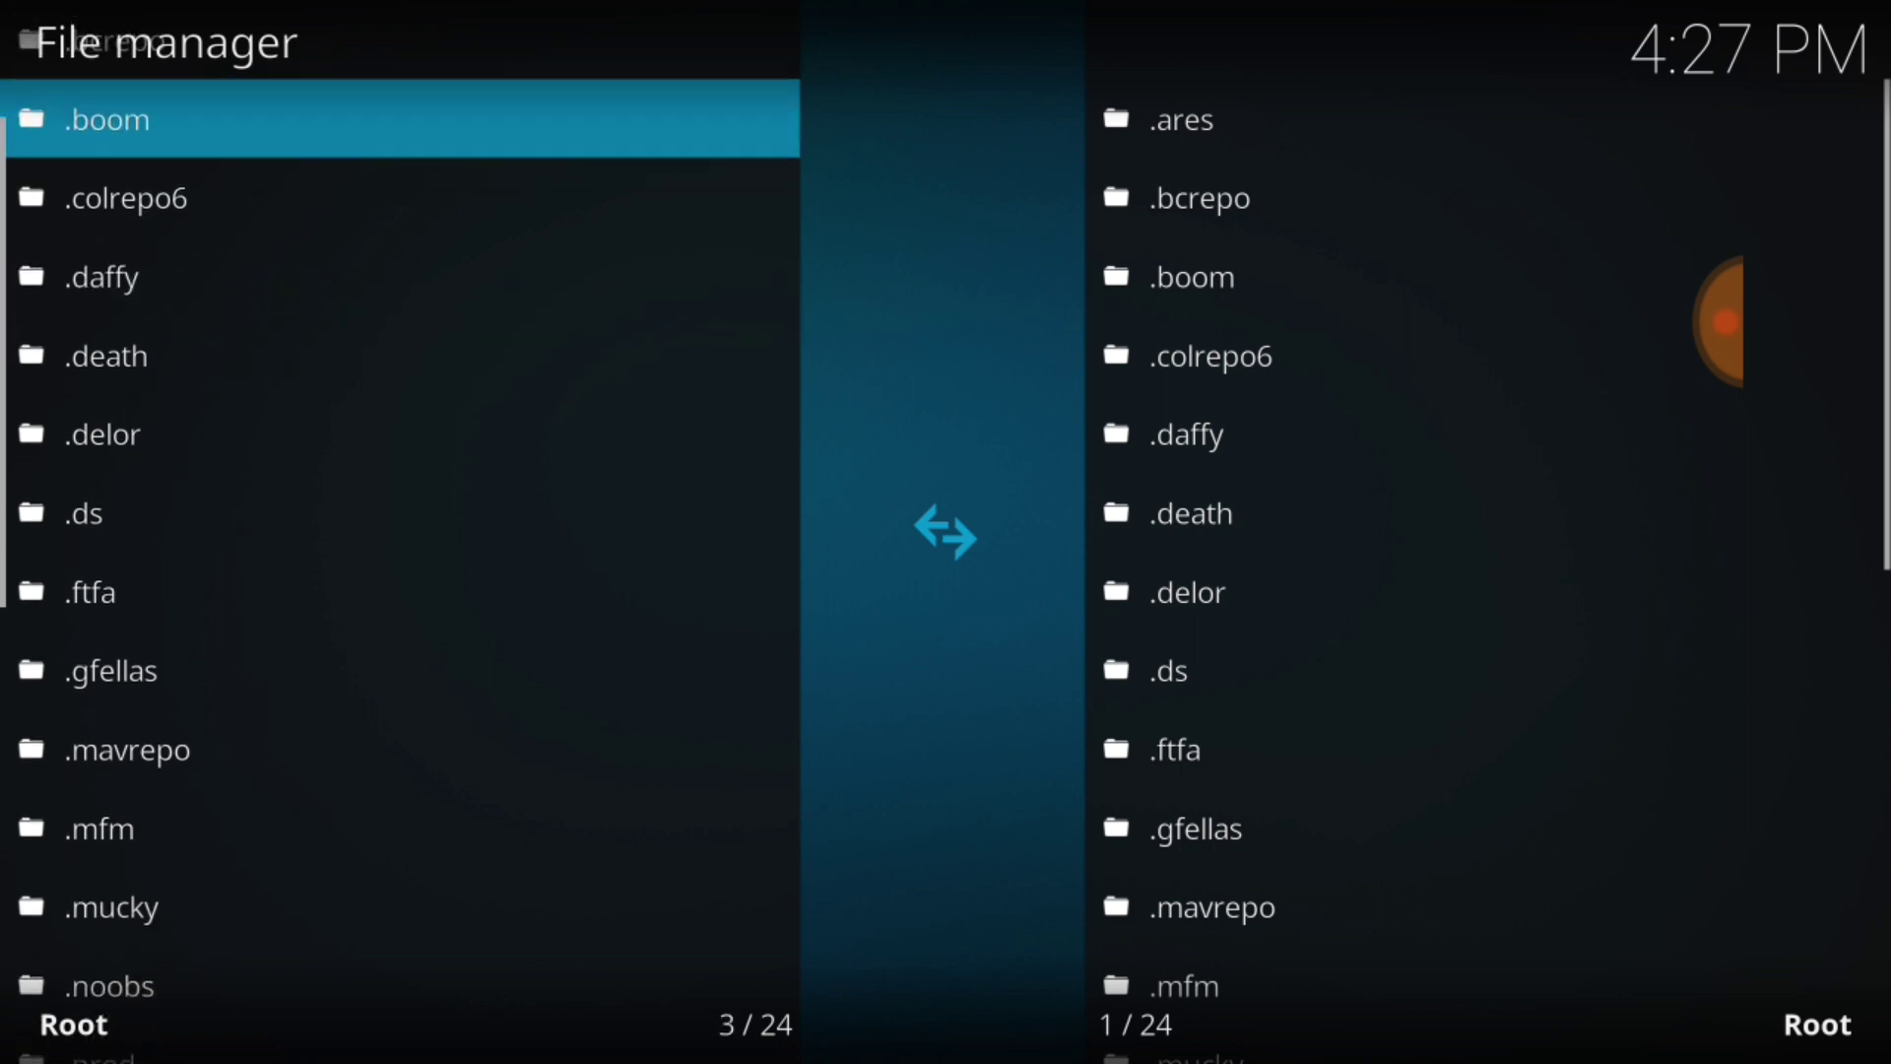
pyautogui.press('Down')
pyautogui.press('Down')
pyautogui.press('Down')
pyautogui.press('Down')
pyautogui.press('Down')
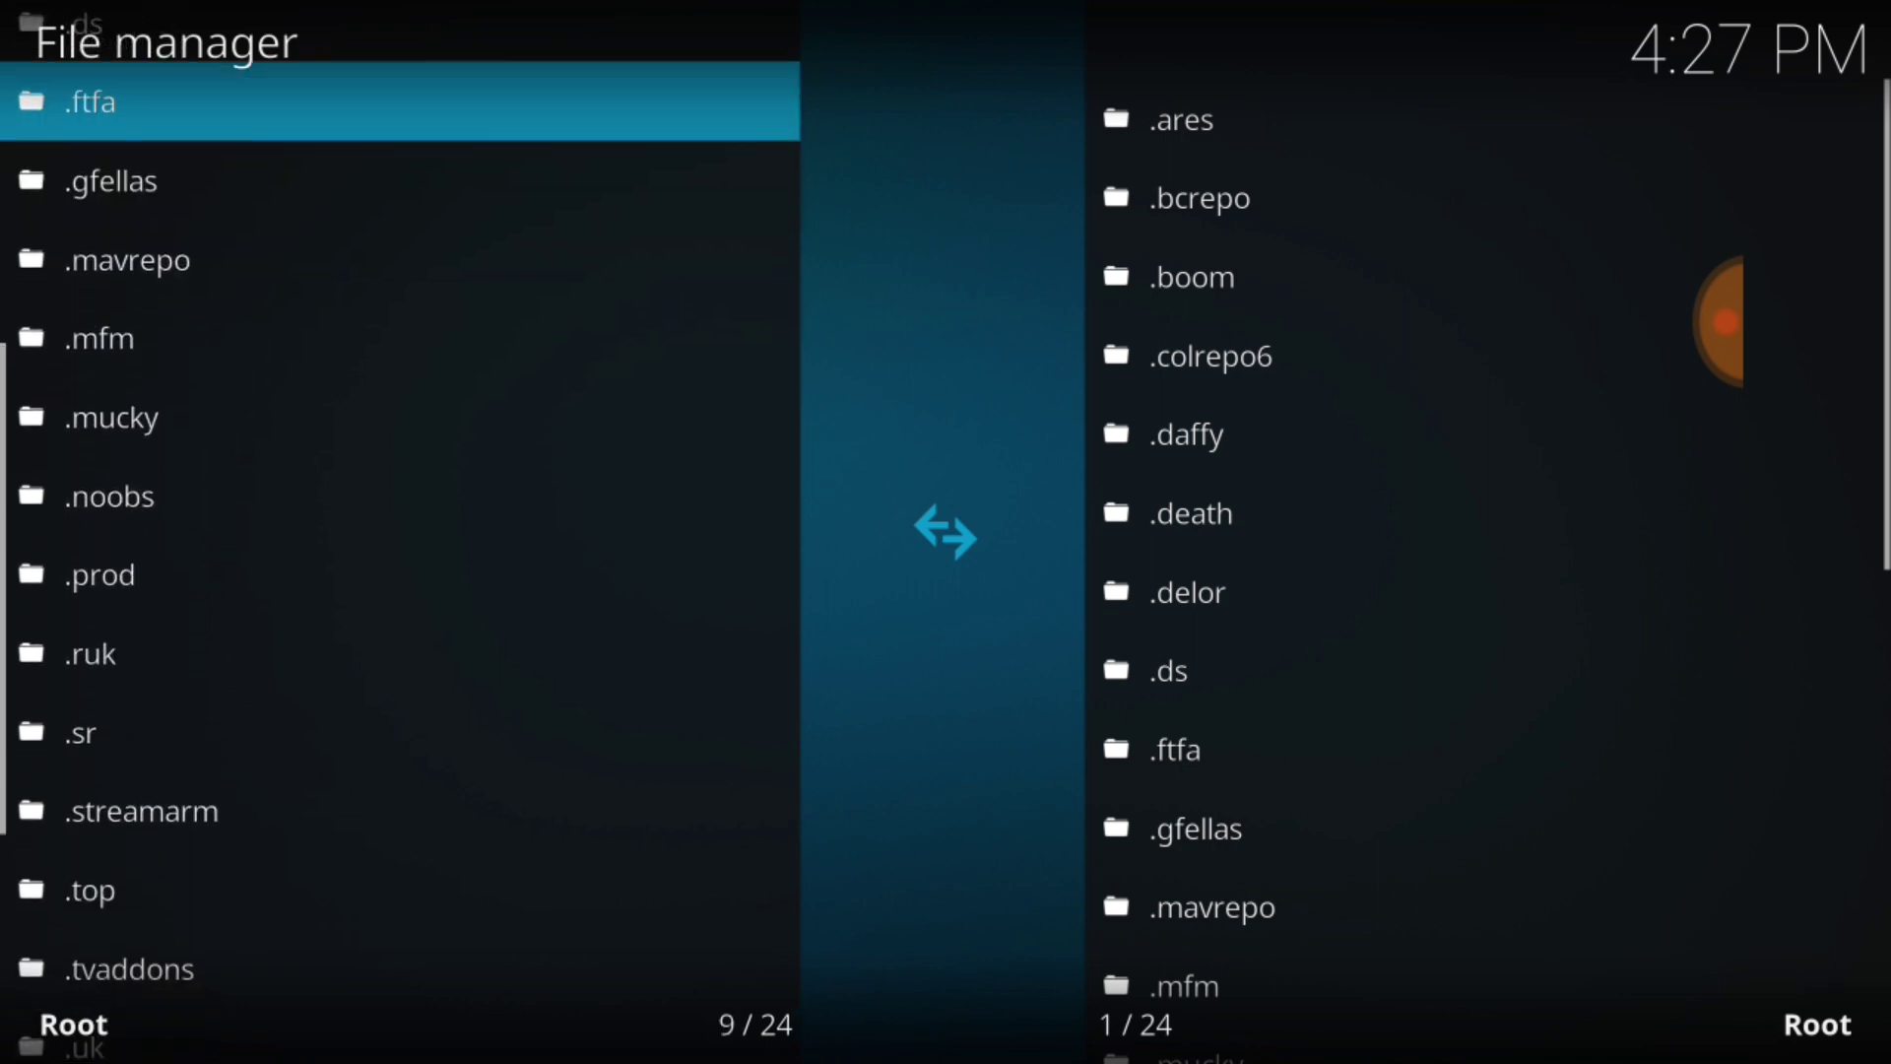
pyautogui.press('Down')
pyautogui.press('Down')
pyautogui.press('Down')
pyautogui.press('Down')
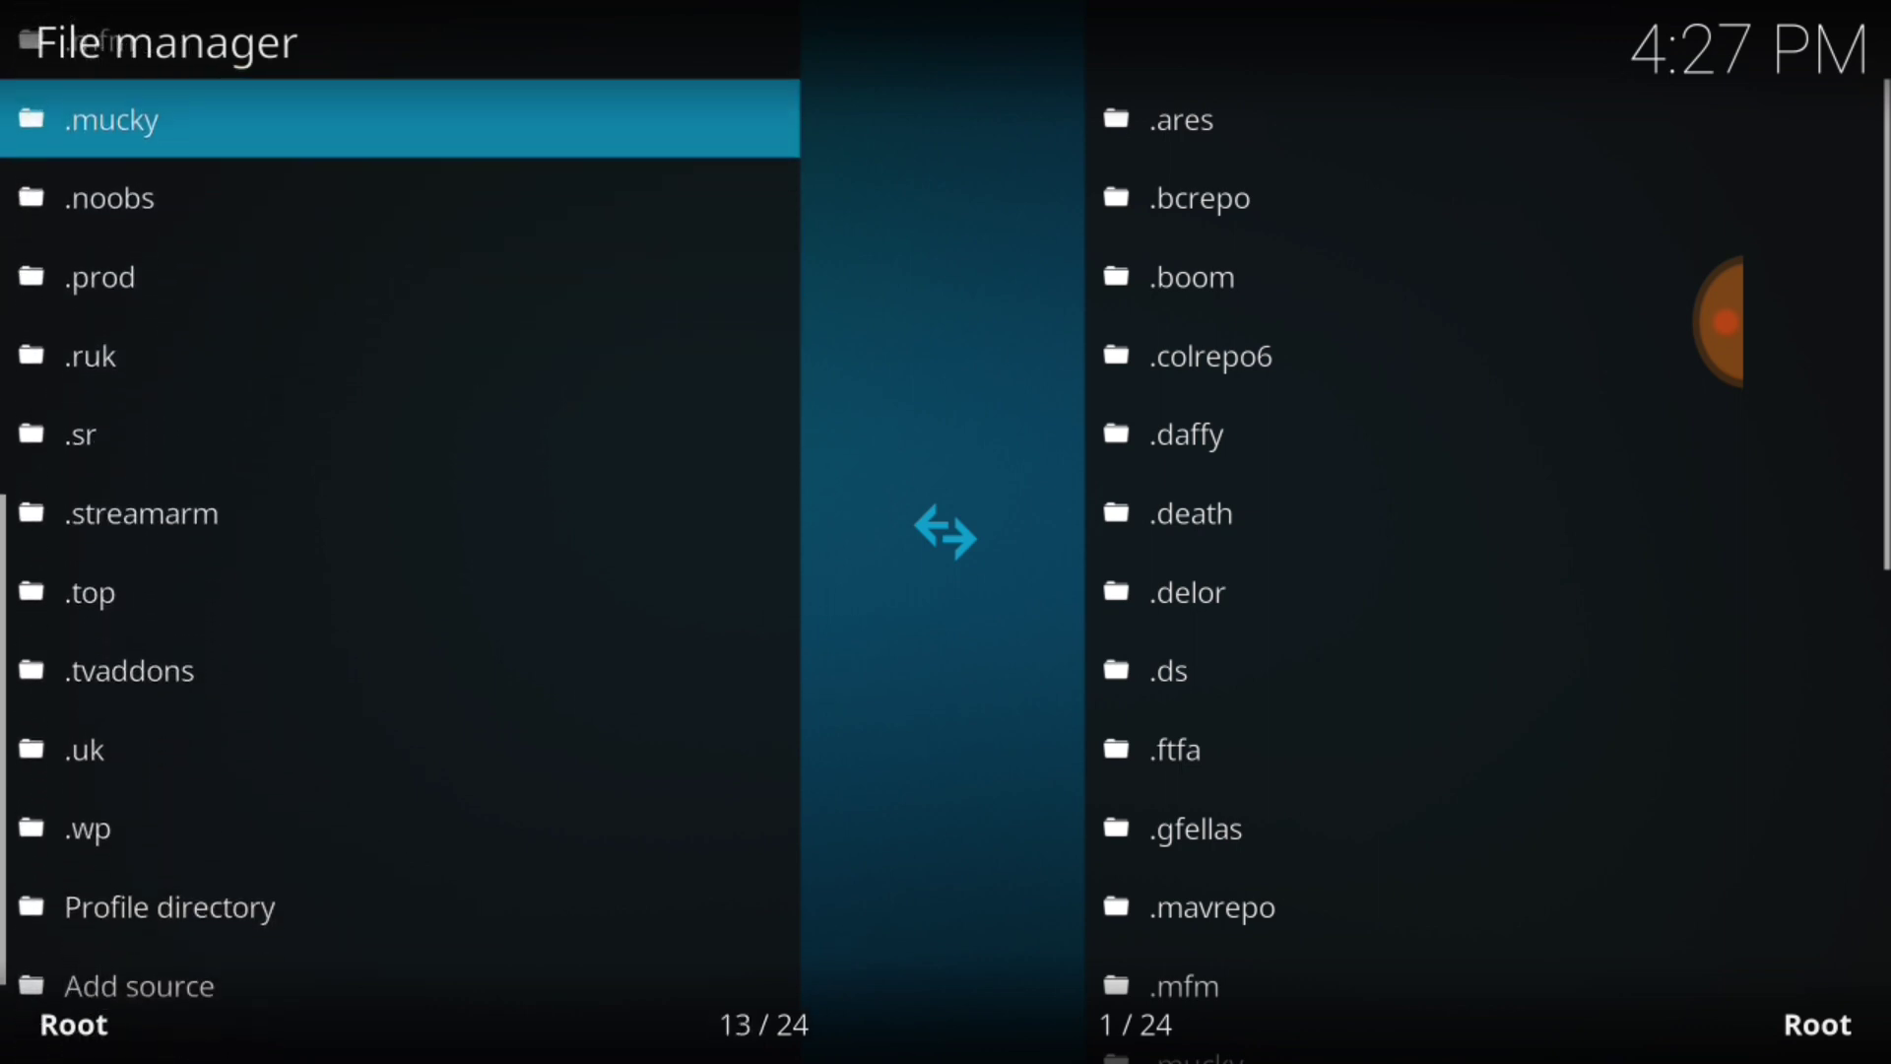
pyautogui.press('Down')
pyautogui.press('Down')
pyautogui.press('Down')
pyautogui.press('Down')
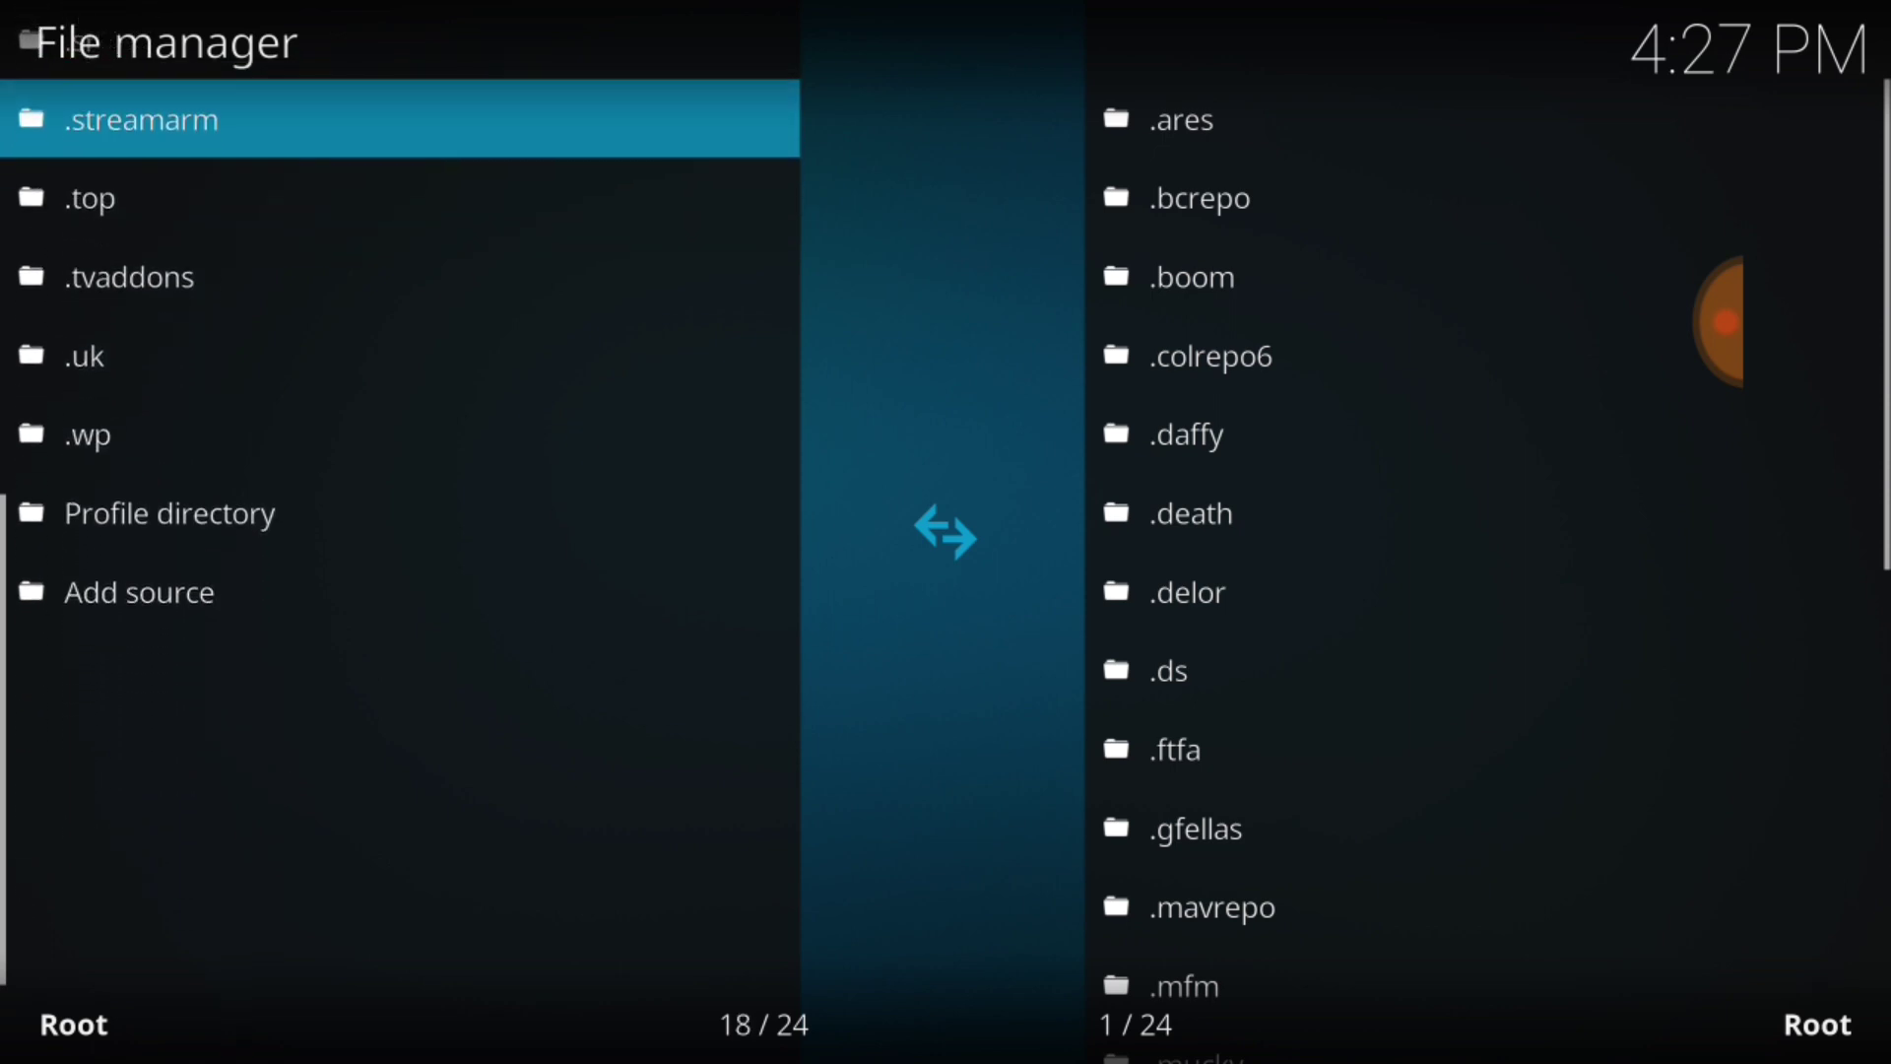
pyautogui.press('End')
pyautogui.press('Return')
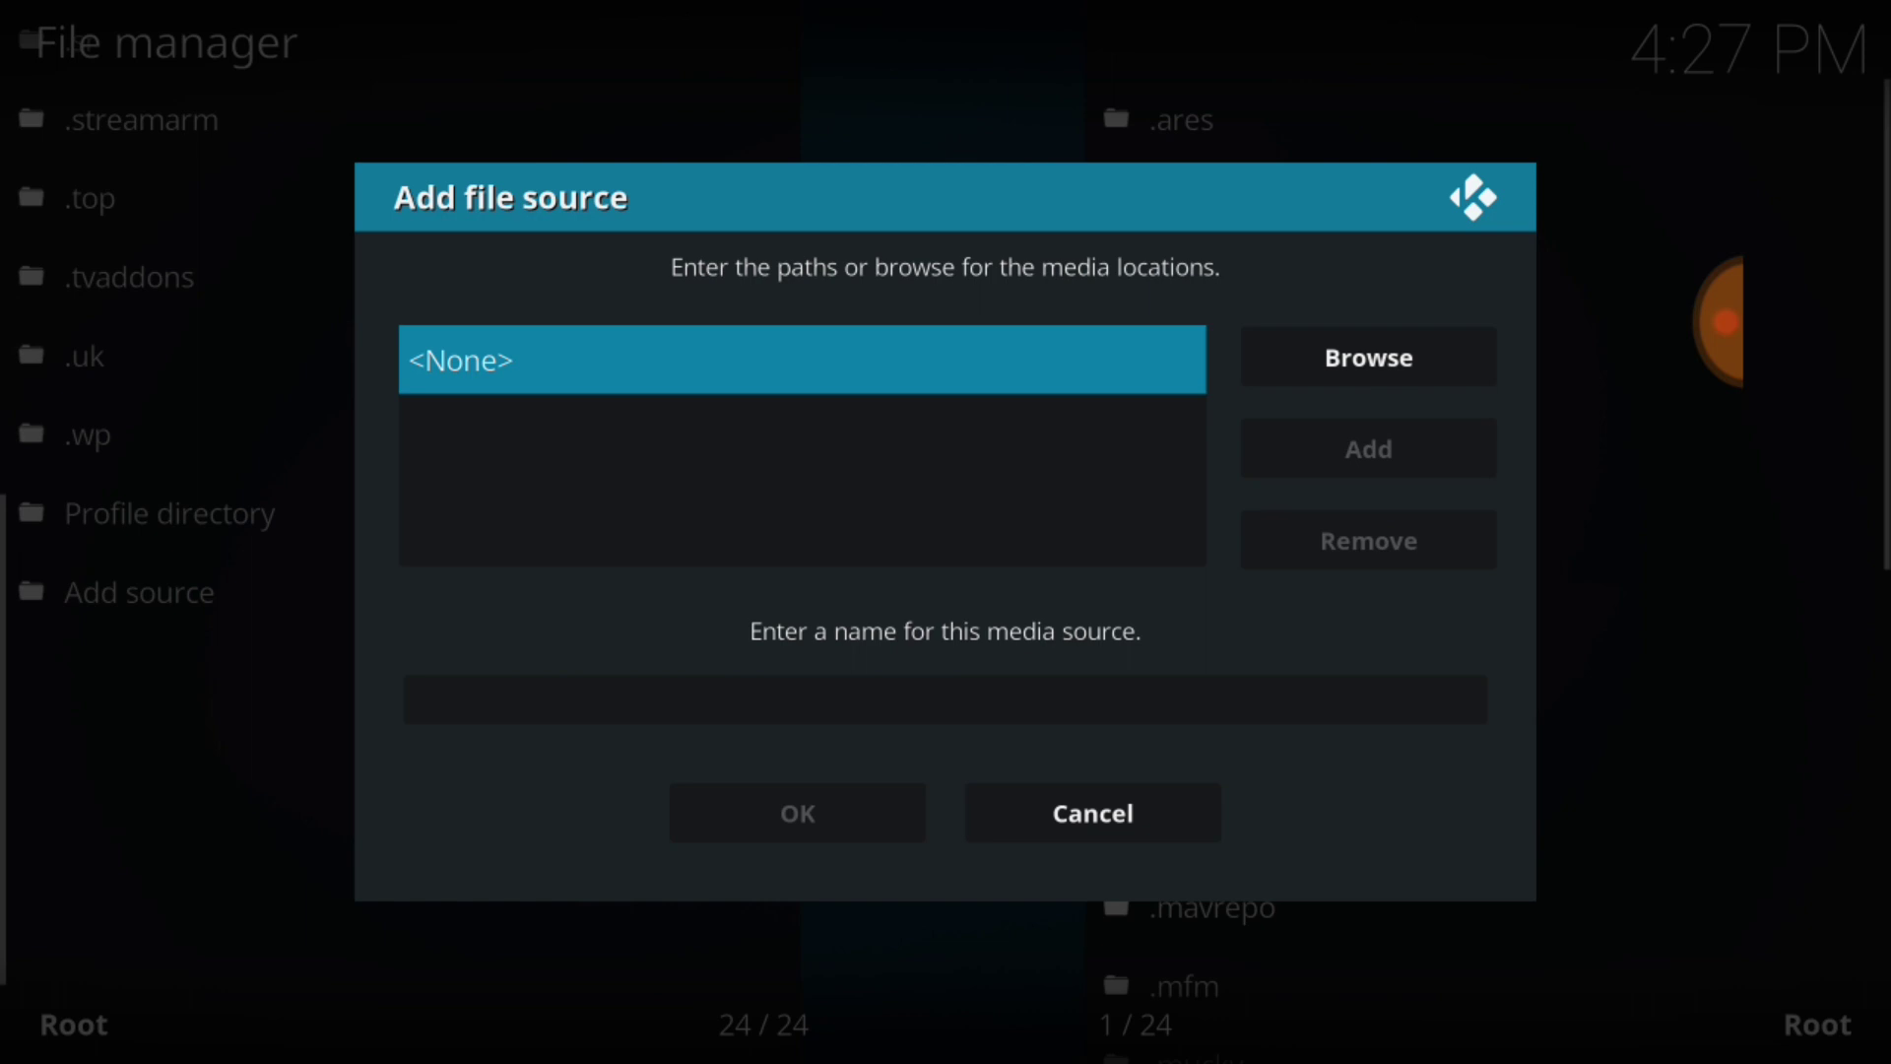
pyautogui.press('Return')
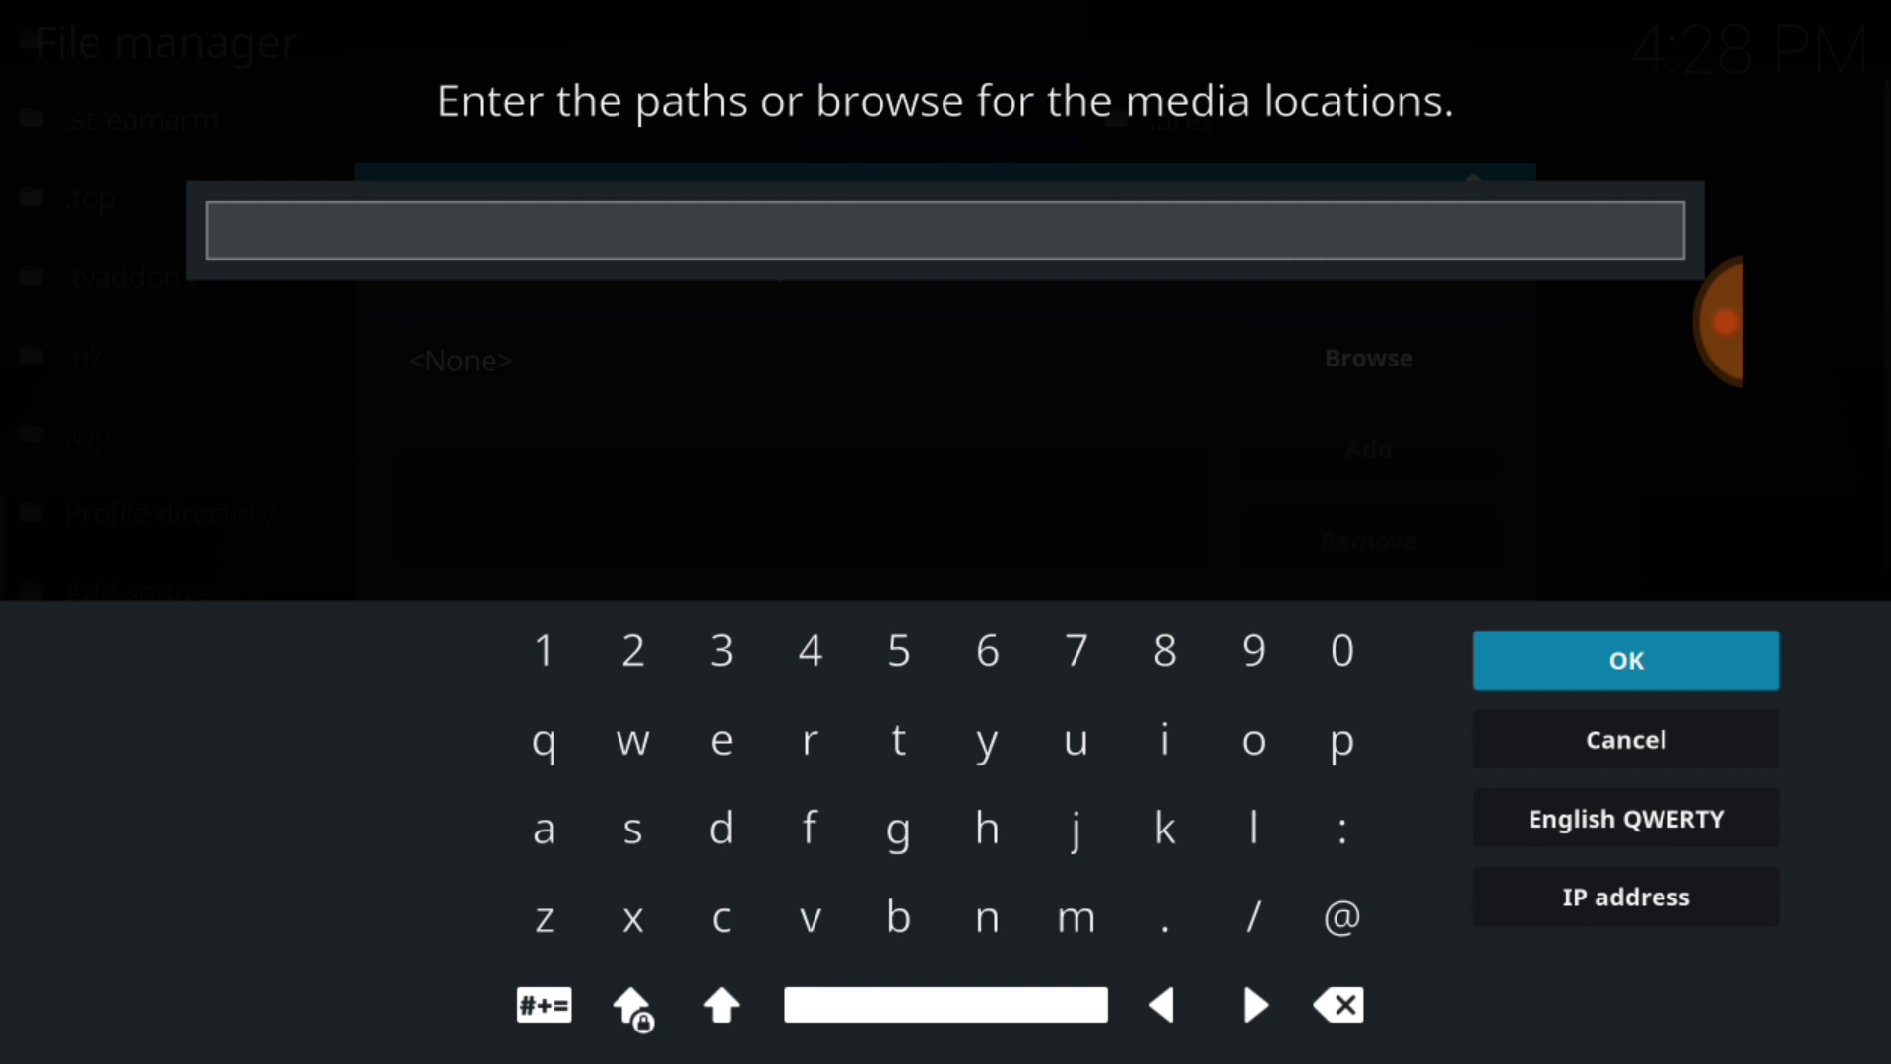
pyautogui.write('htt')
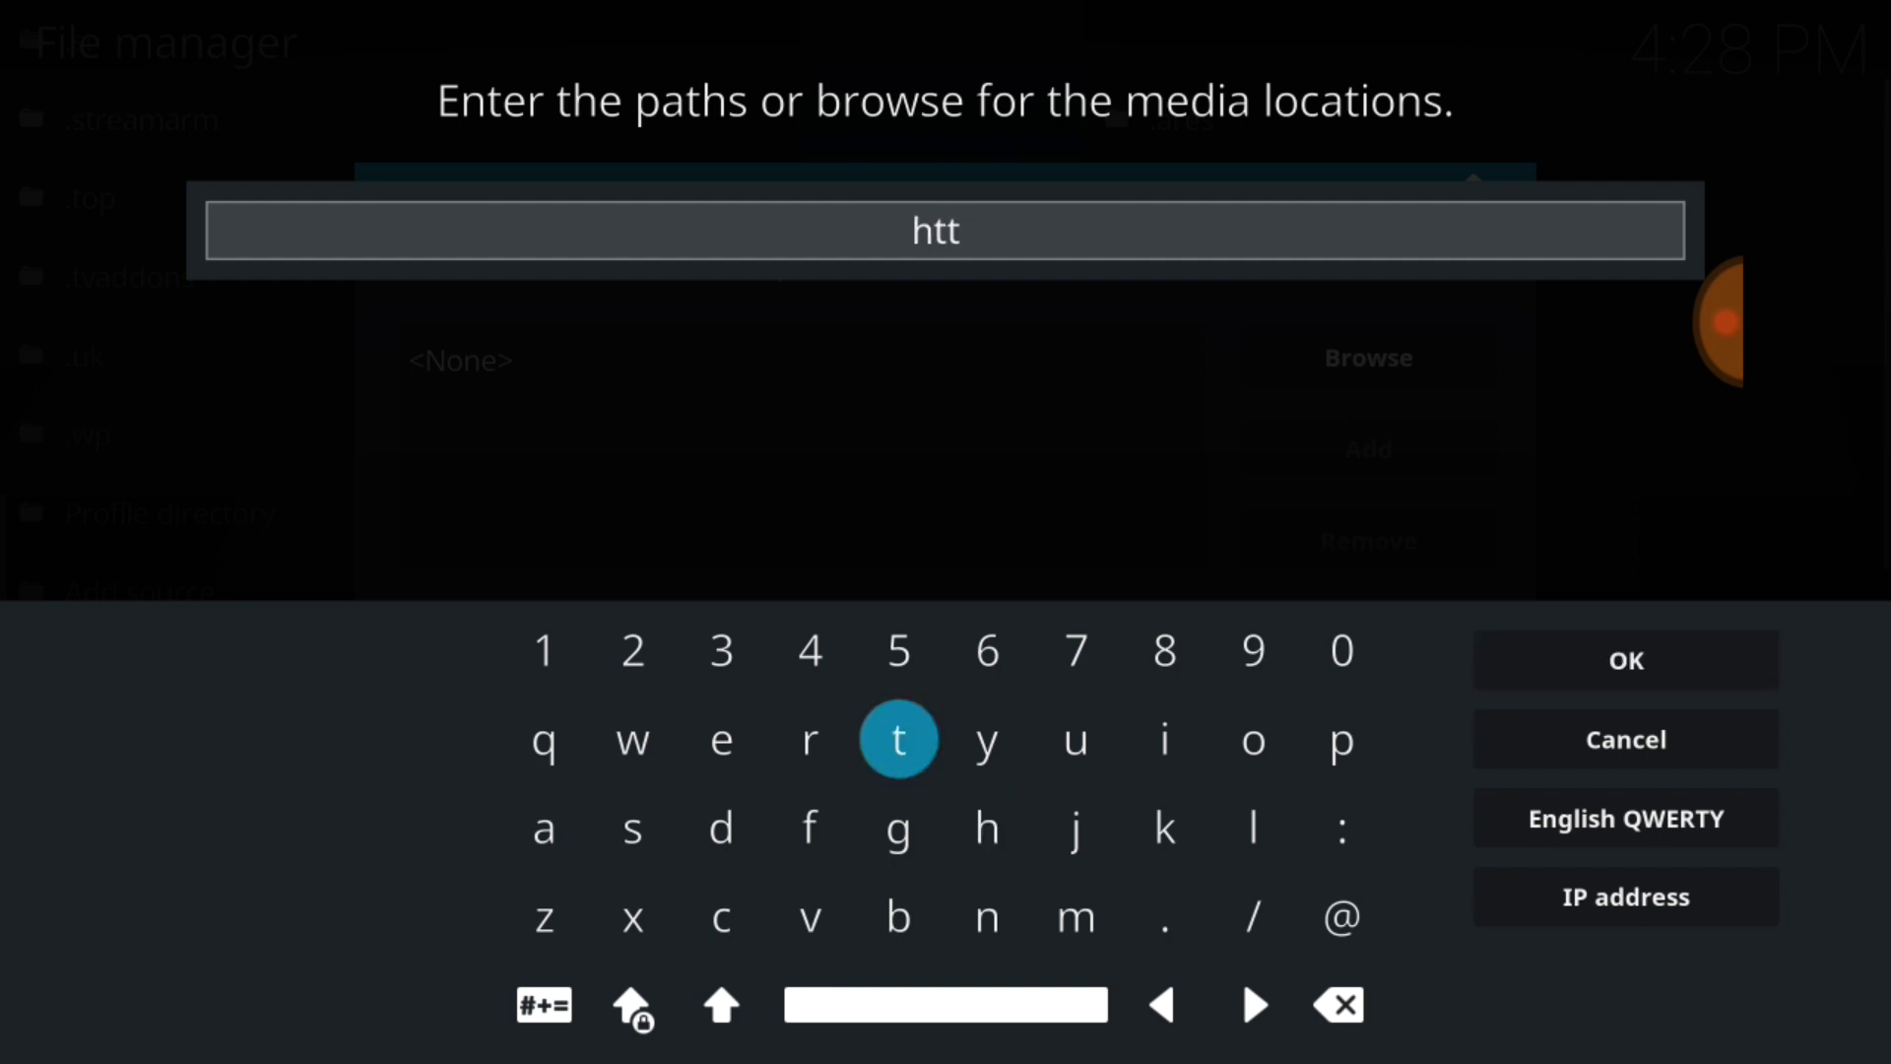
pyautogui.write('p://')
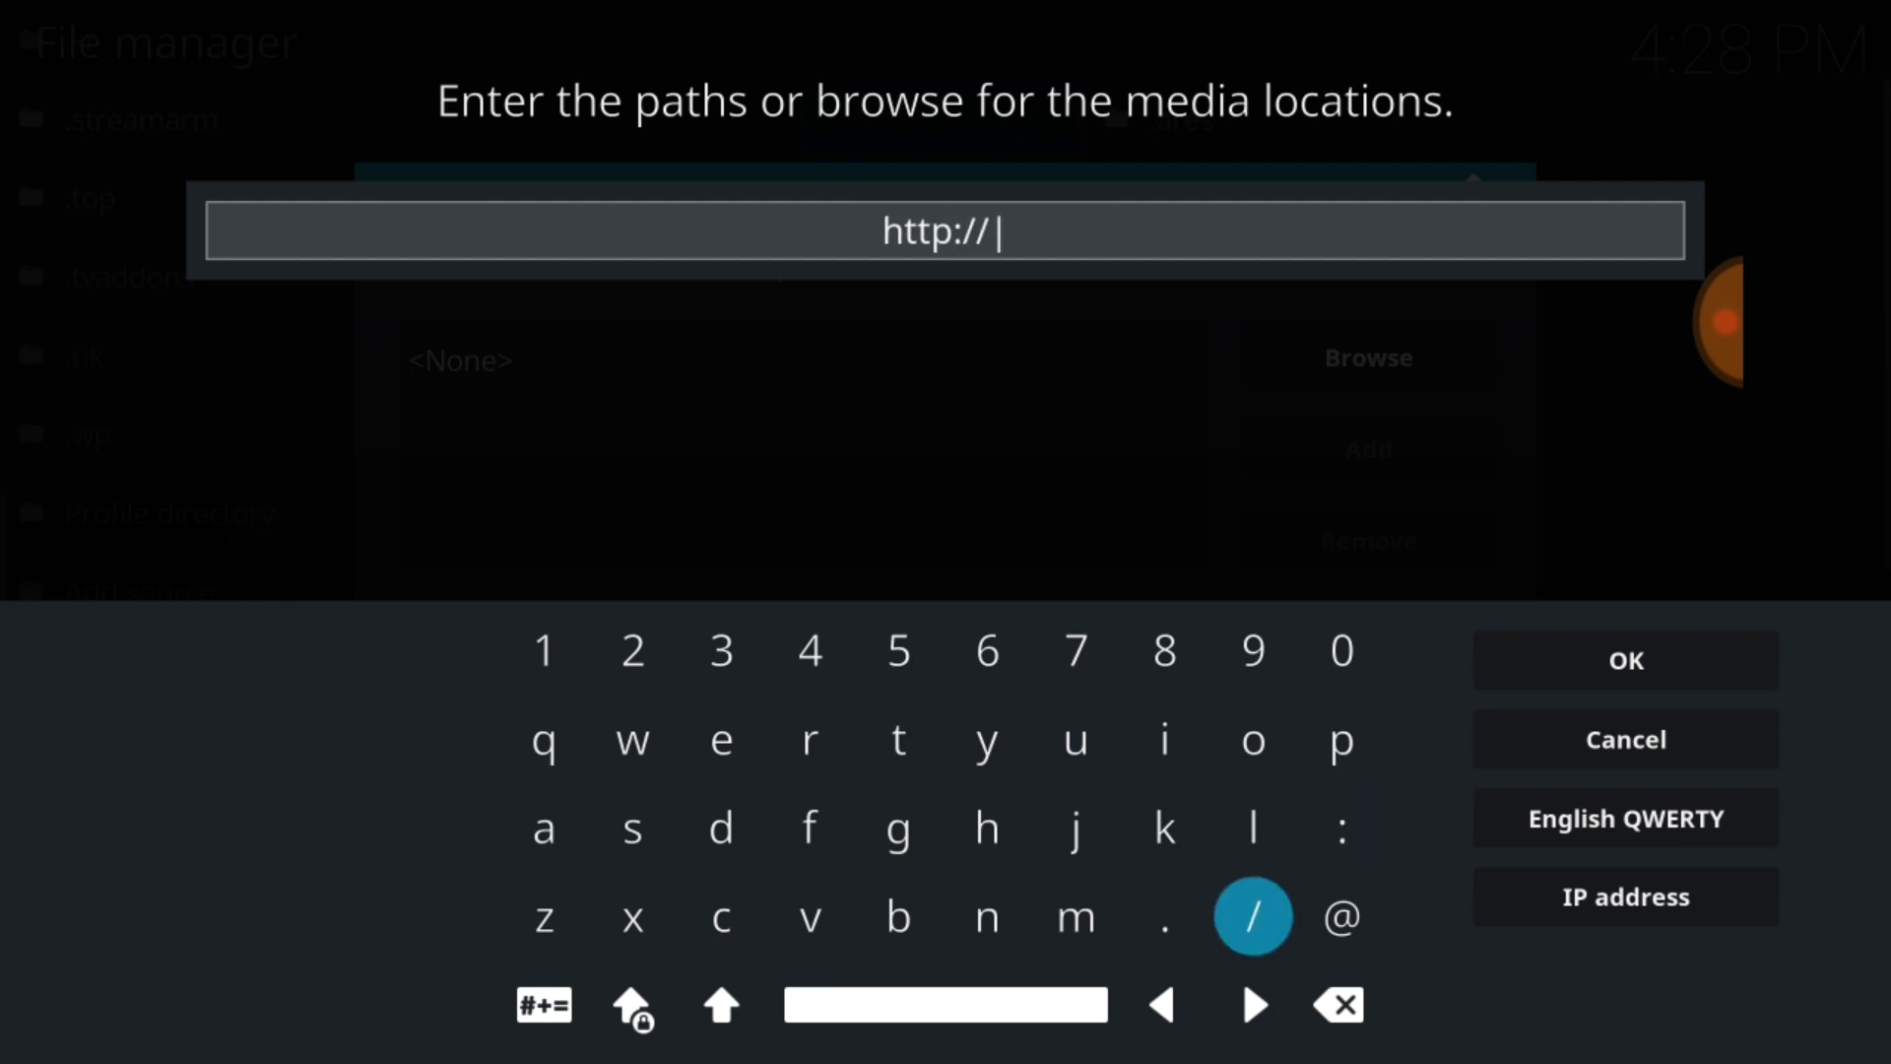
pyautogui.write('mw')
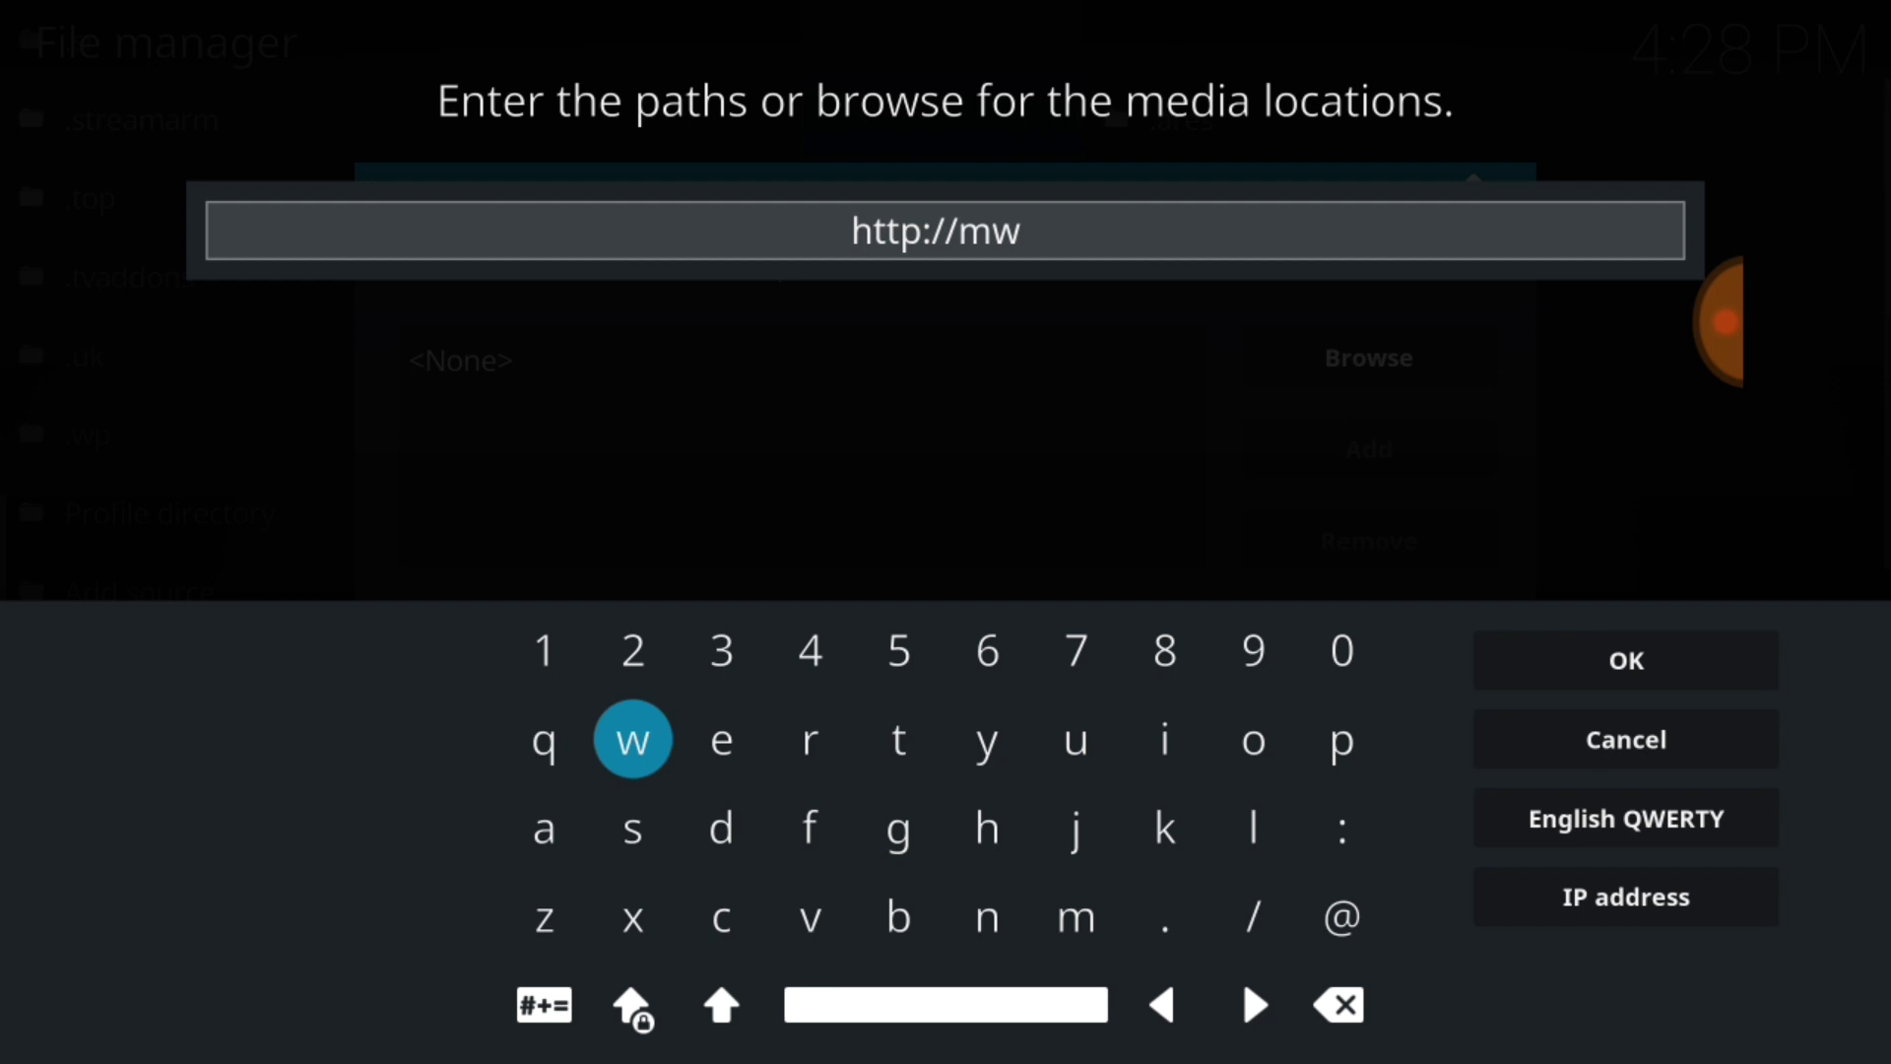
pyautogui.write('iz')
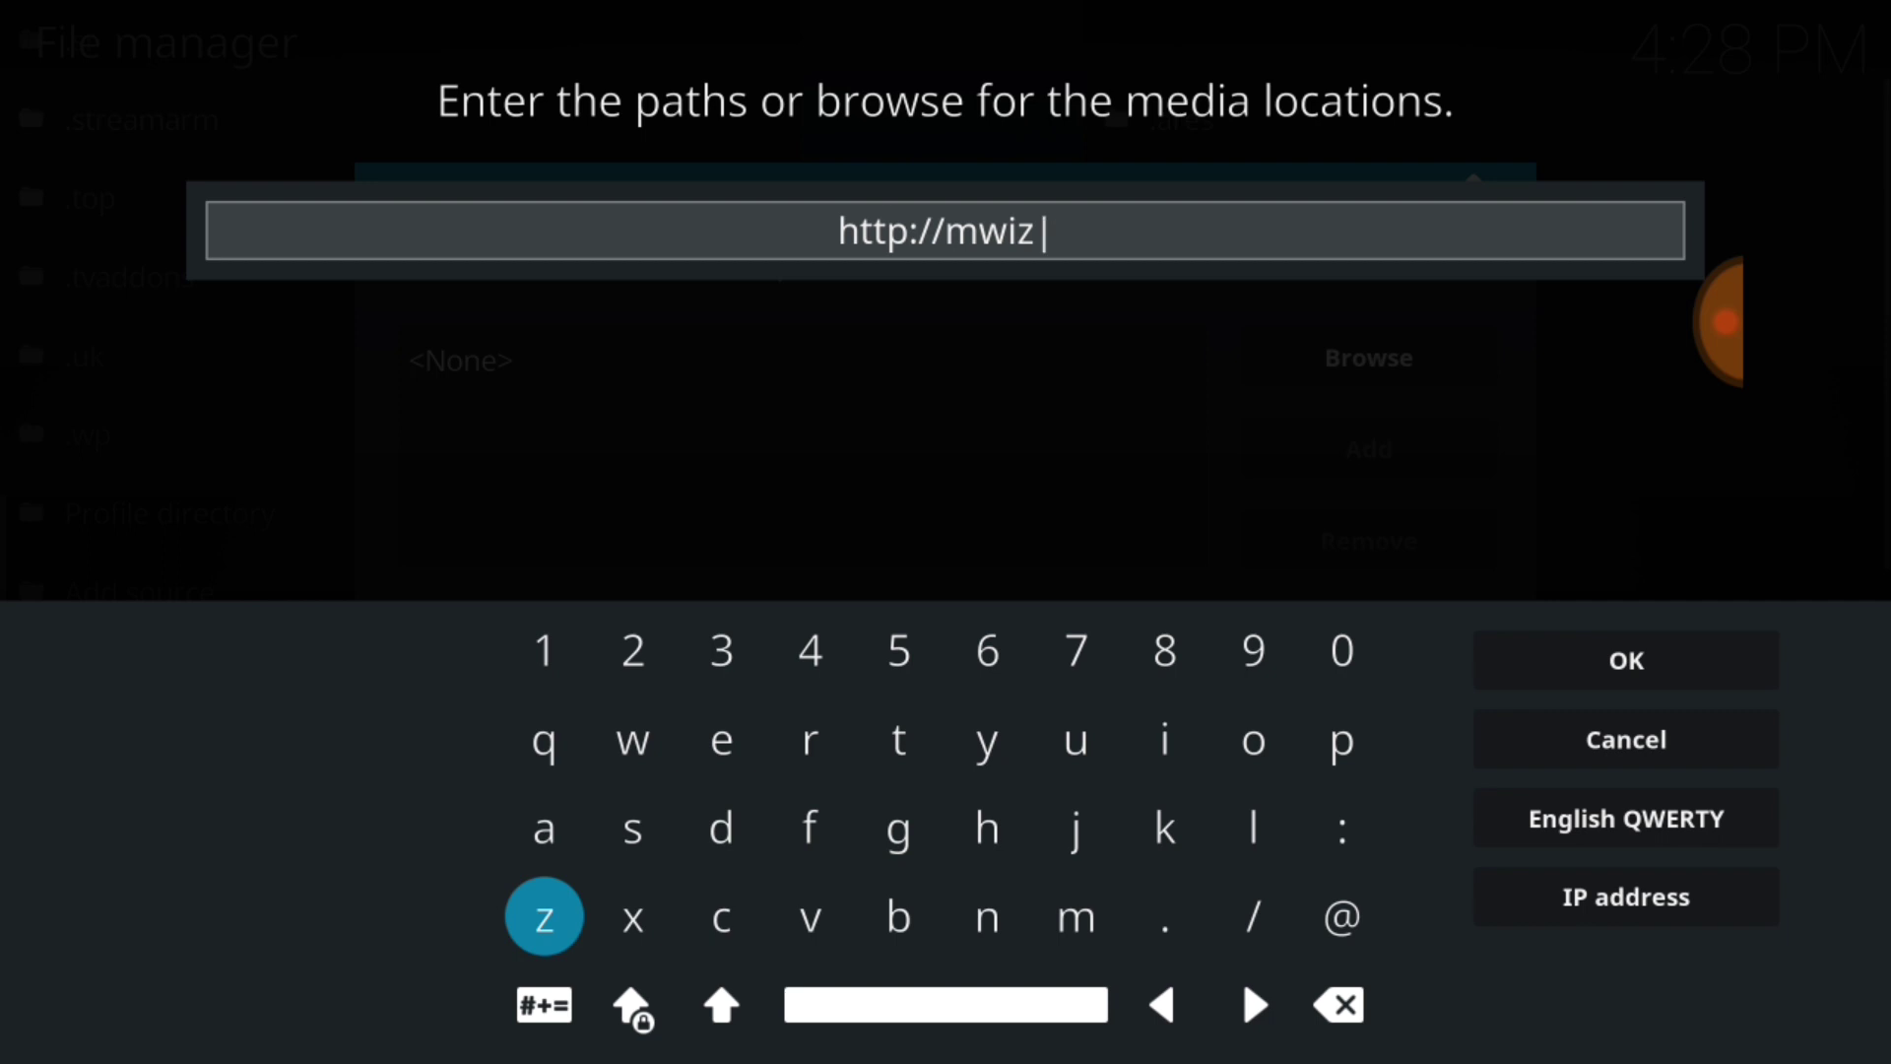
pyautogui.write('.uk')
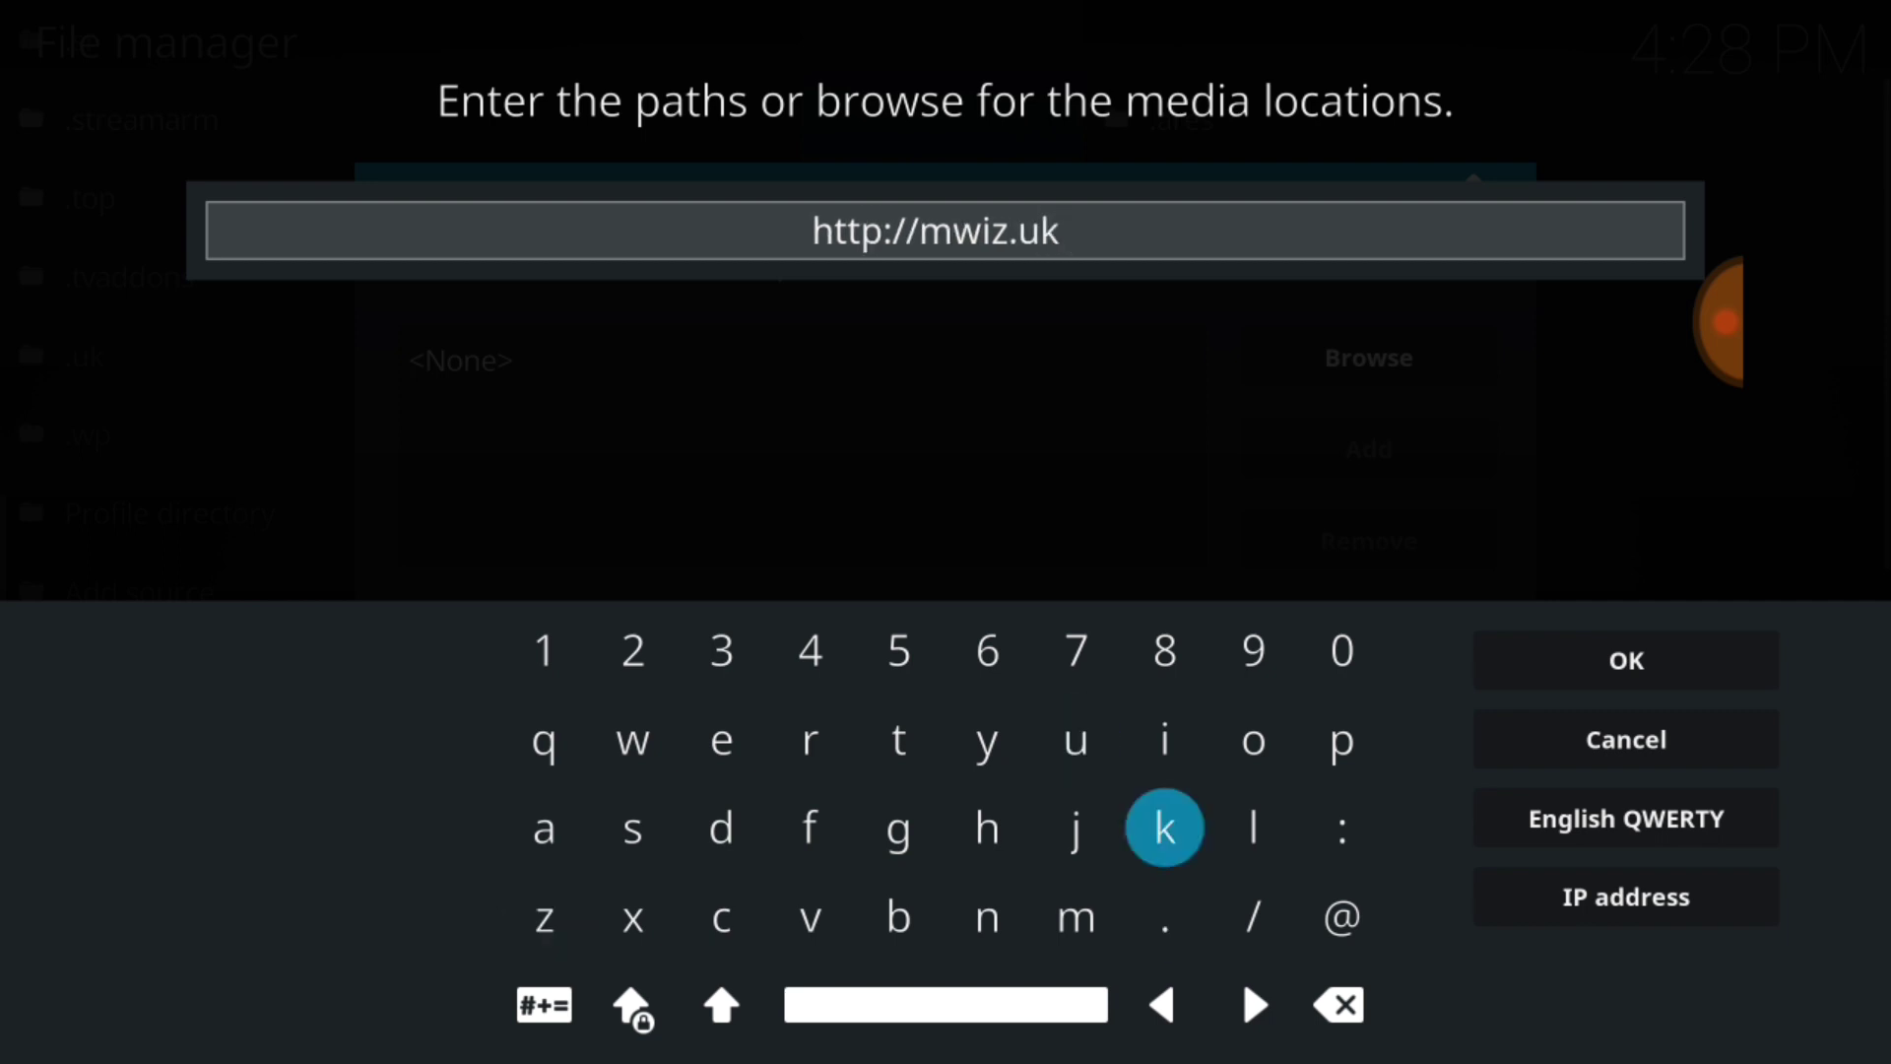
pyautogui.write('/repo')
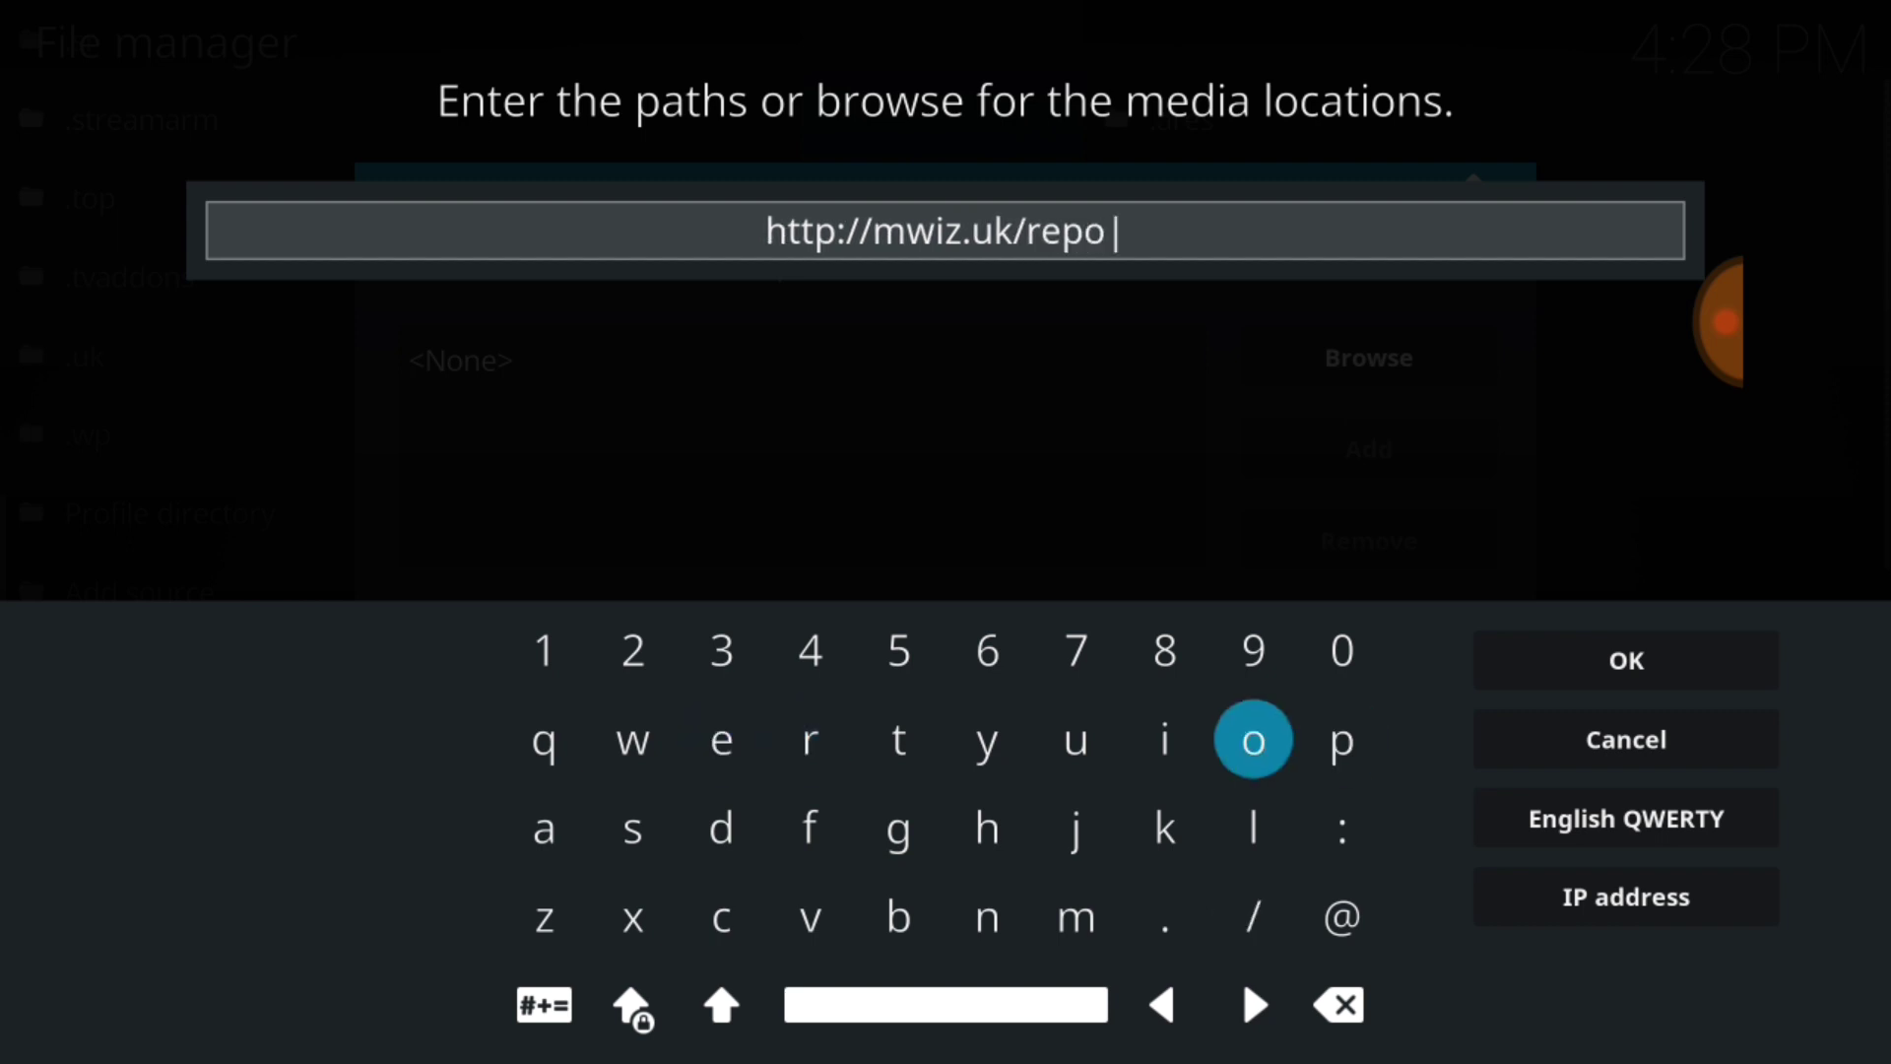
pyautogui.write('/')
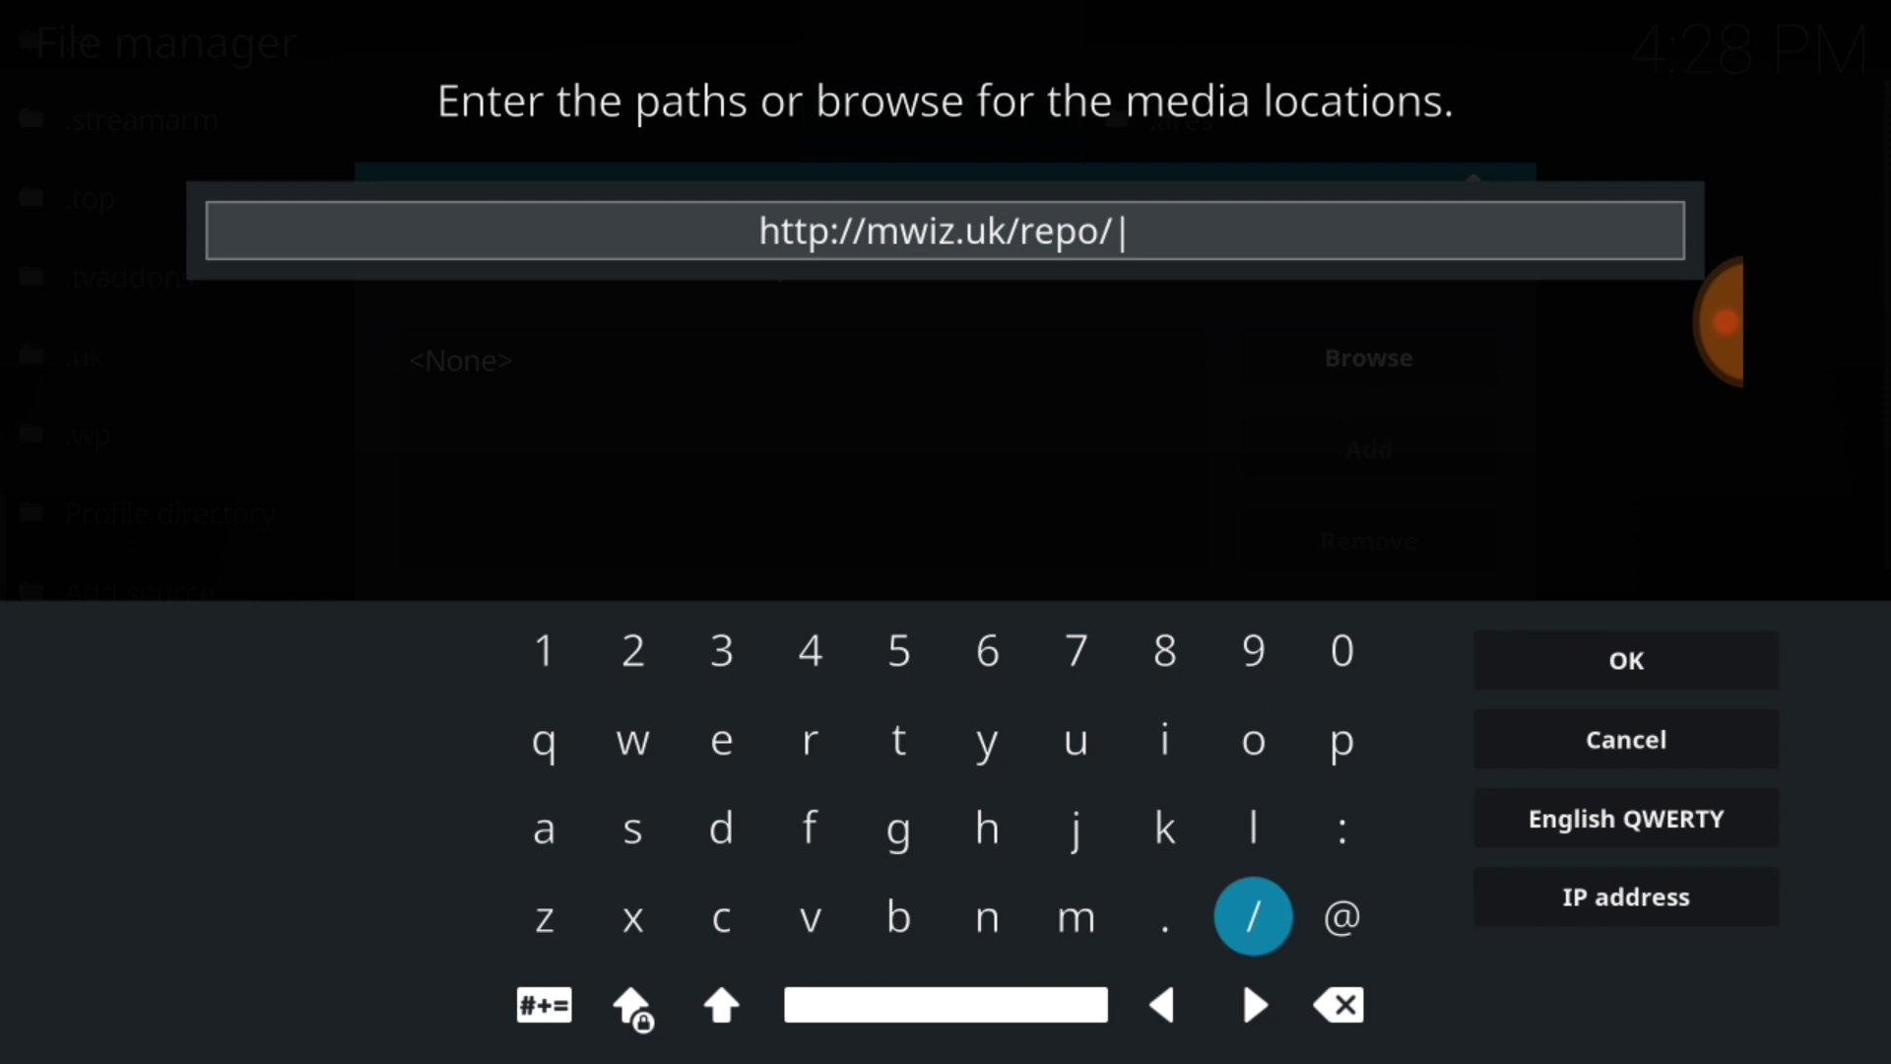
pyautogui.press('Return')
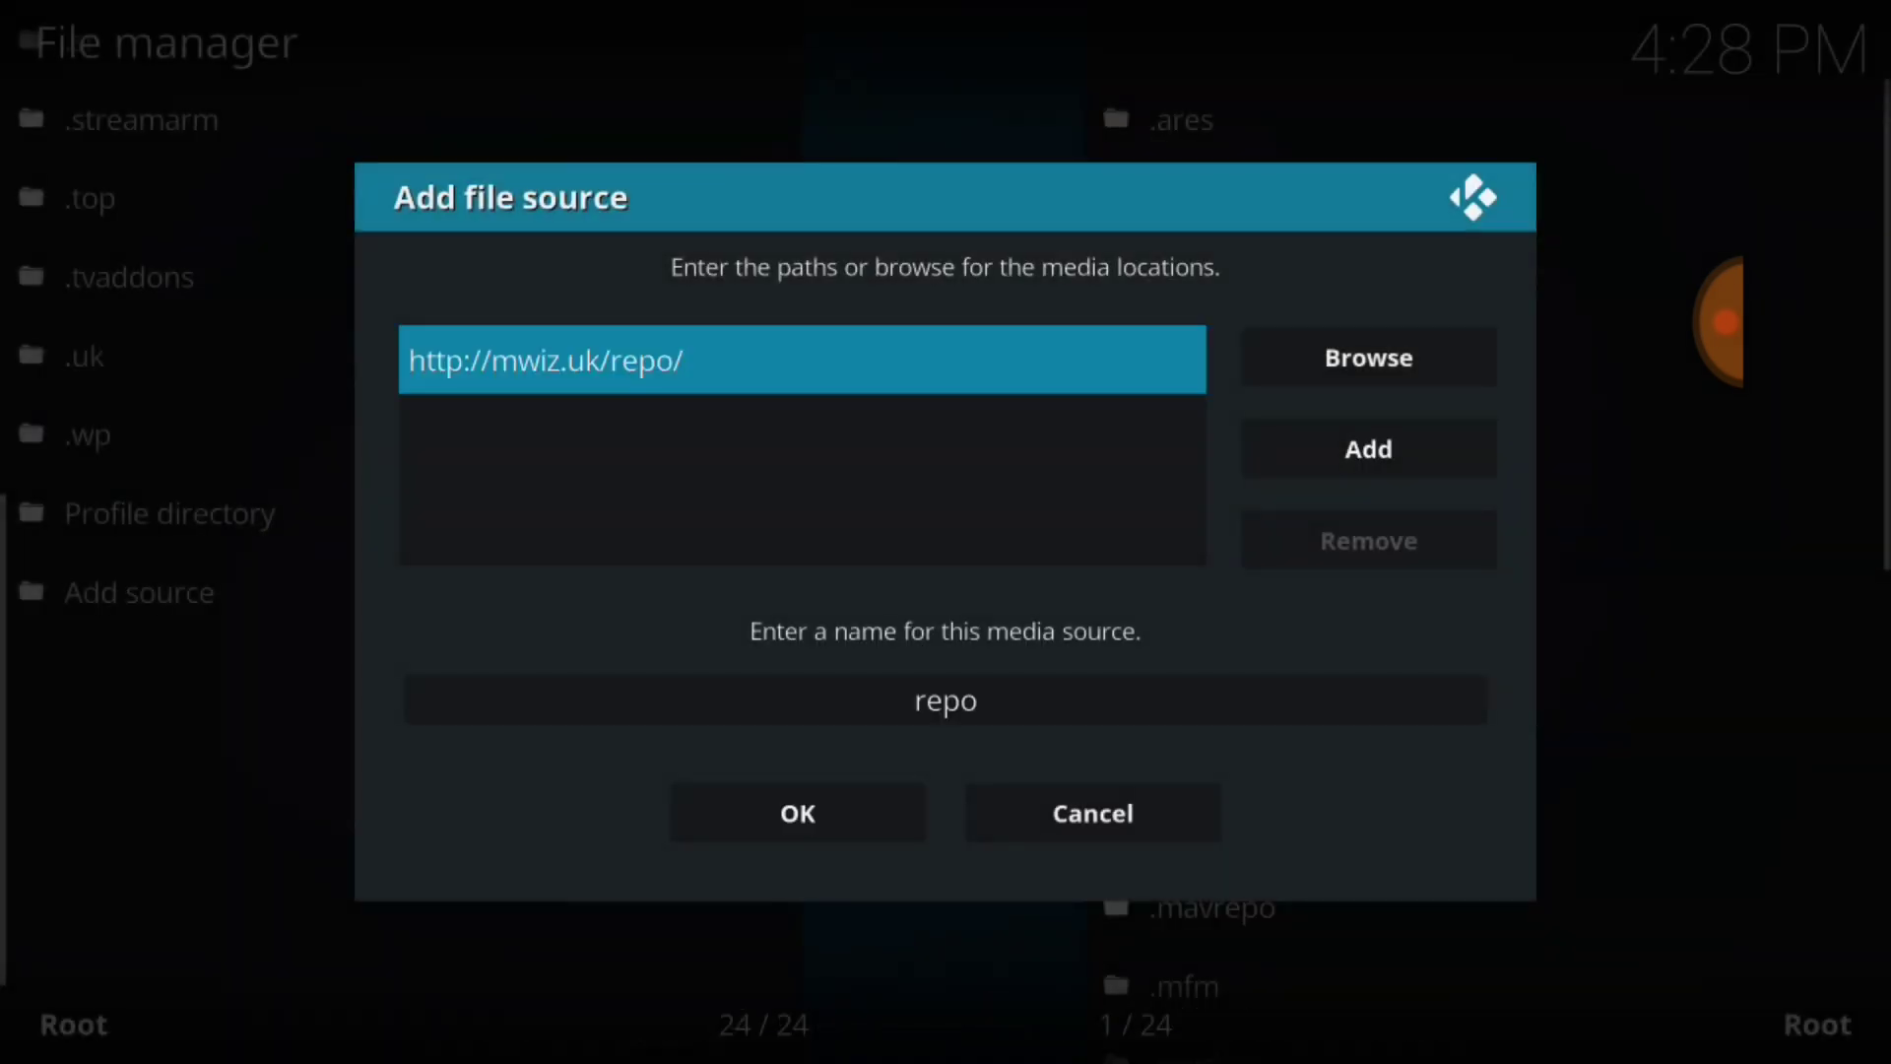
# - Name the media source .merlin in place of the suggested name and save the source
pyautogui.press('Down')
pyautogui.press('Return')
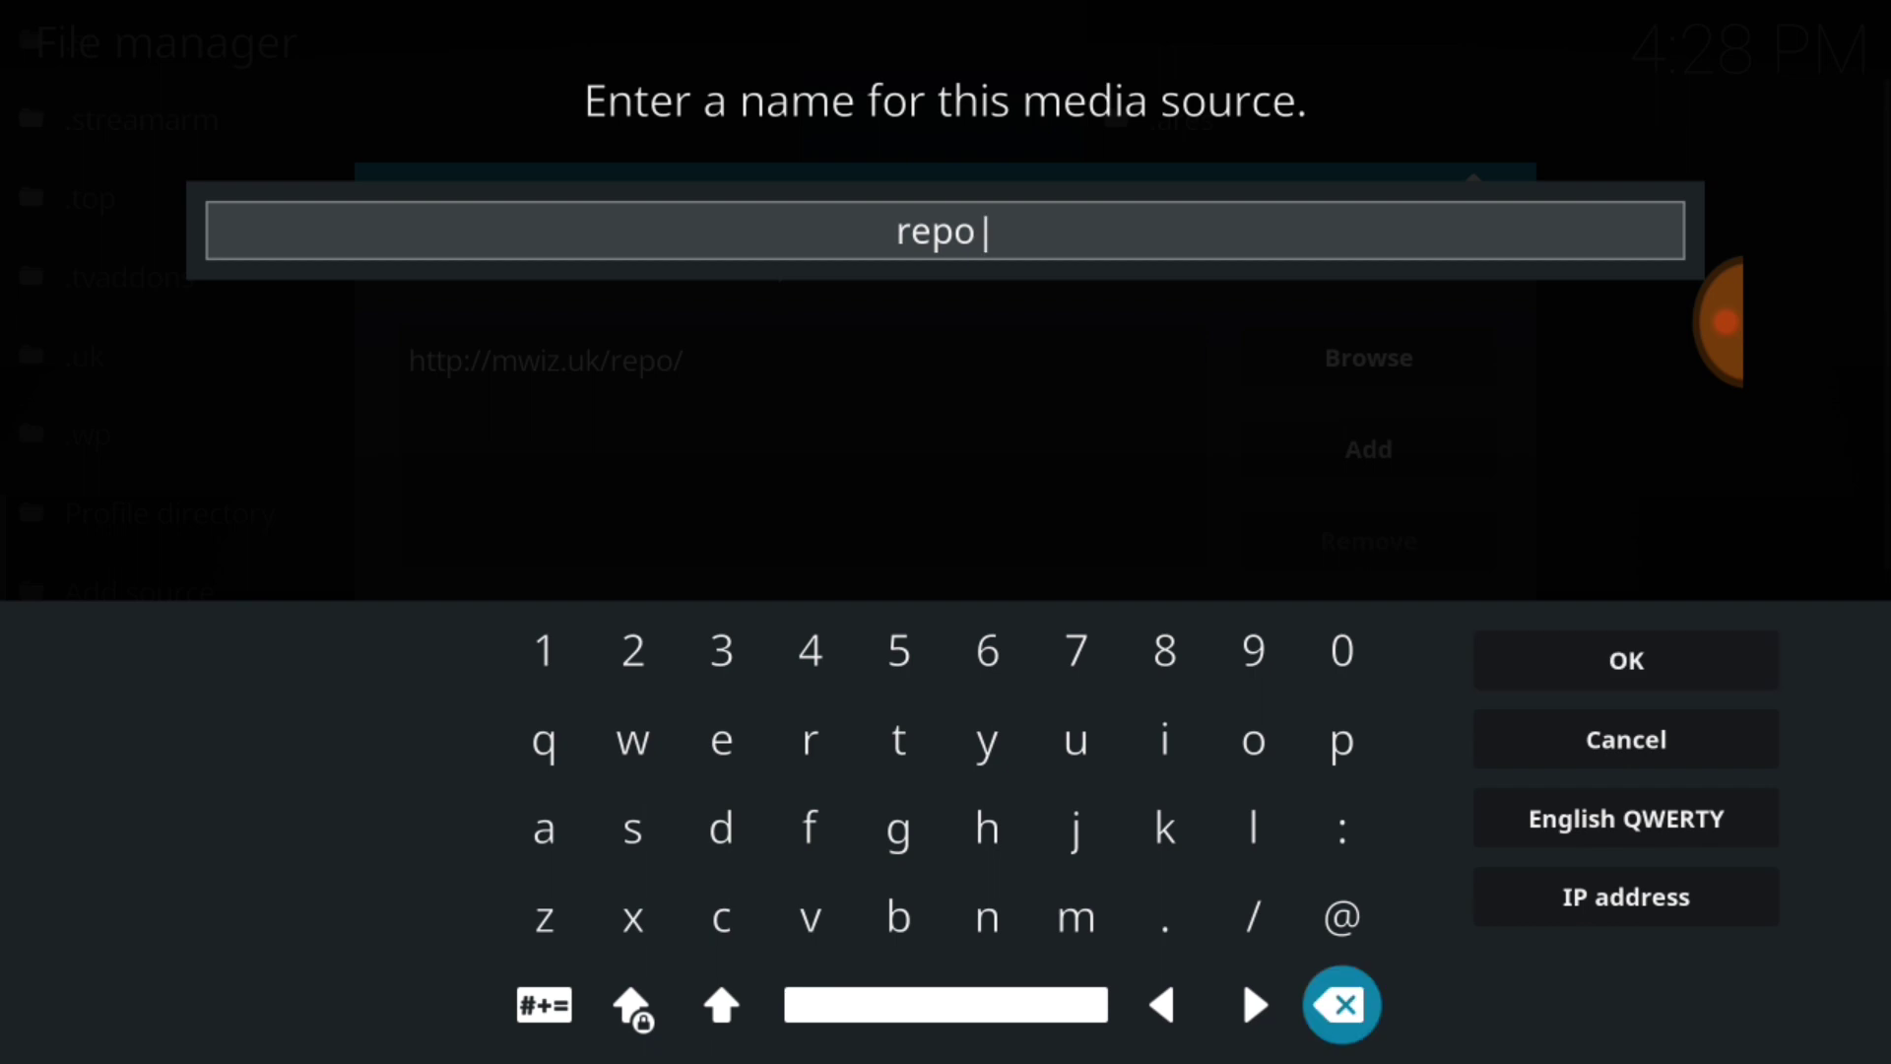
pyautogui.press('BackSpace')
pyautogui.press('BackSpace')
pyautogui.press('BackSpace')
pyautogui.press('BackSpace')
pyautogui.write('.')
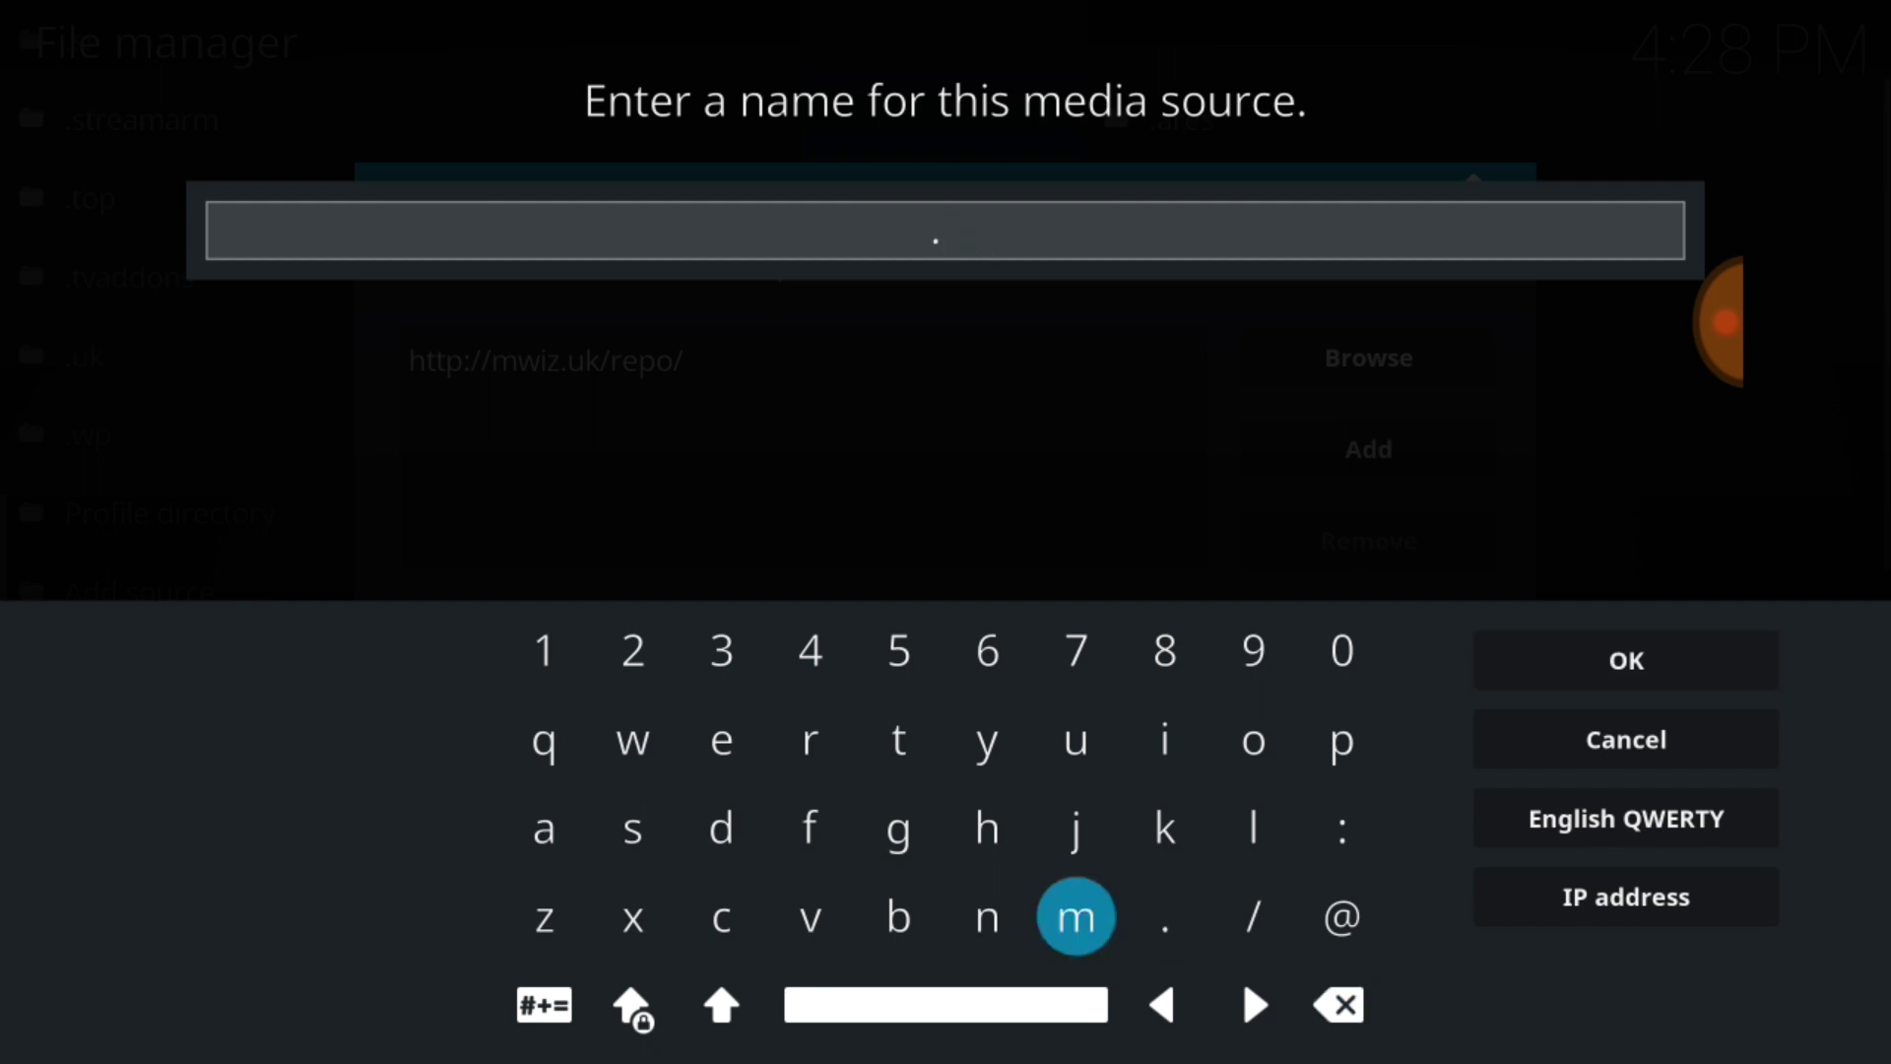
pyautogui.write('mer')
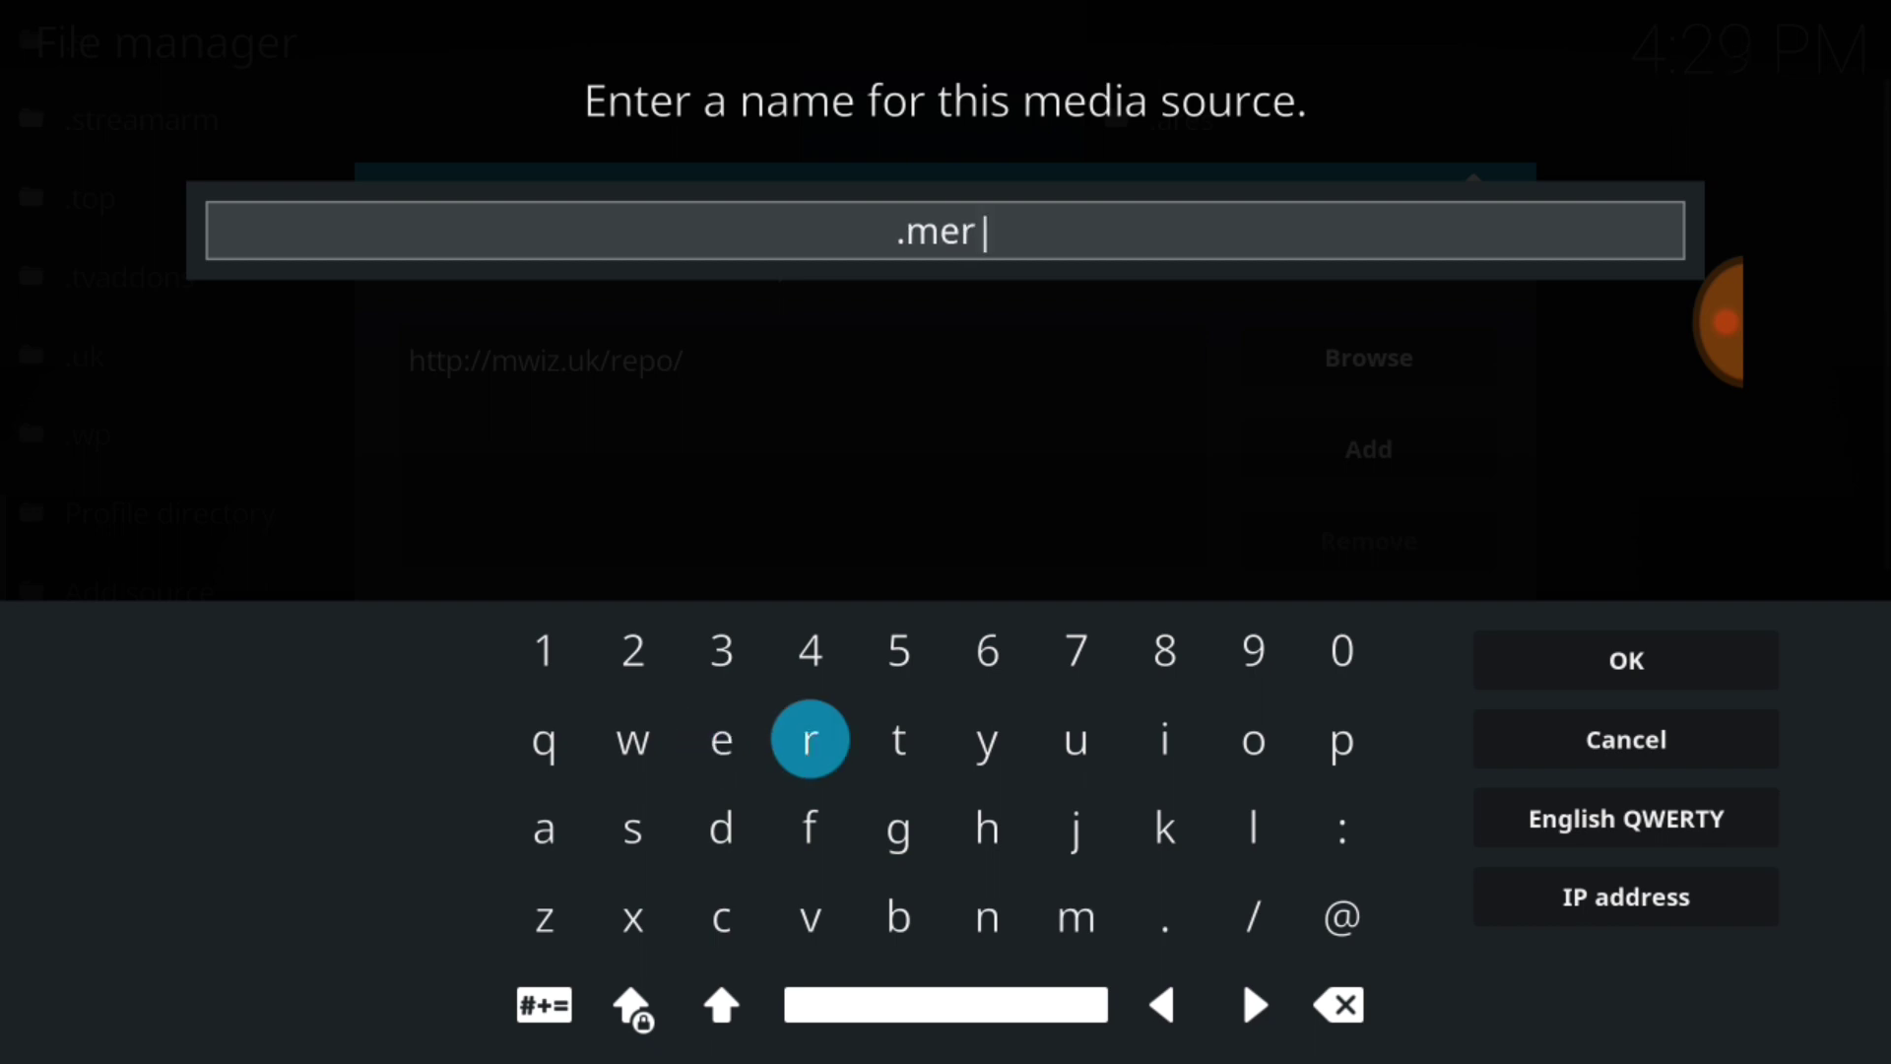
pyautogui.write('lin')
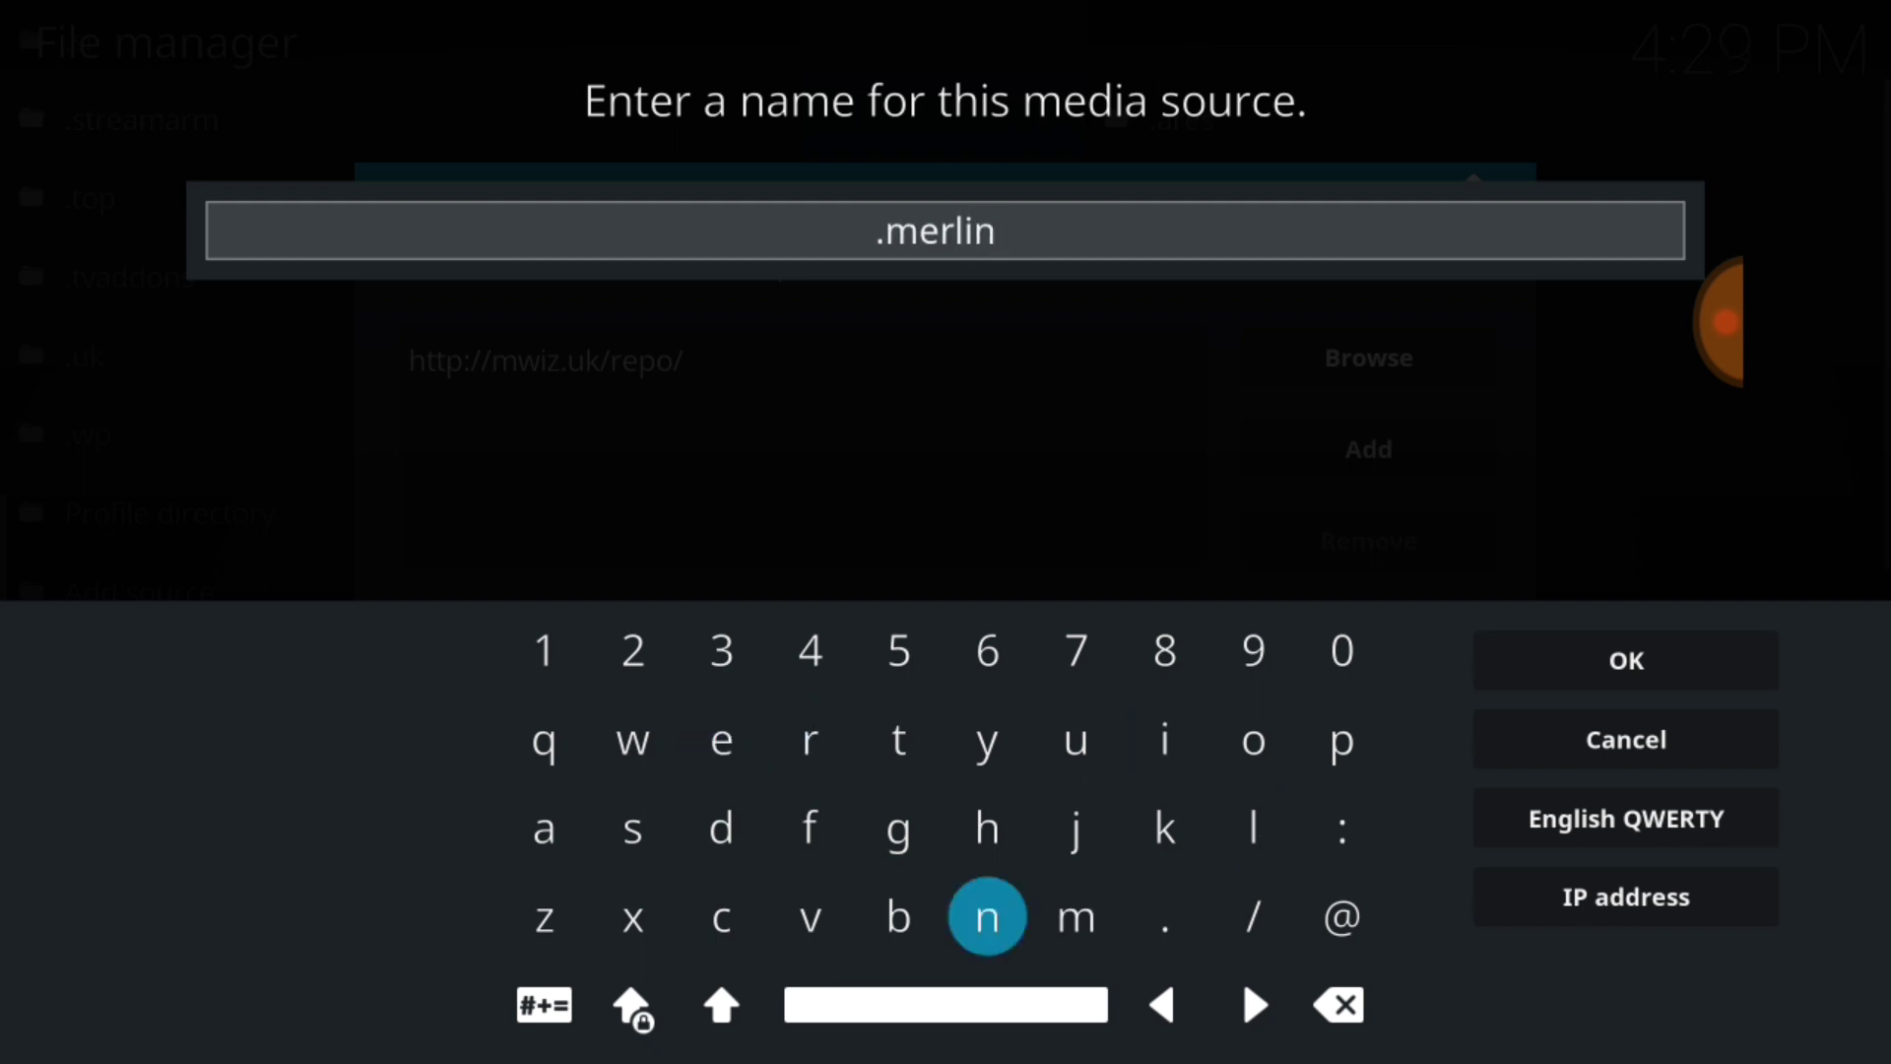
pyautogui.press('Return')
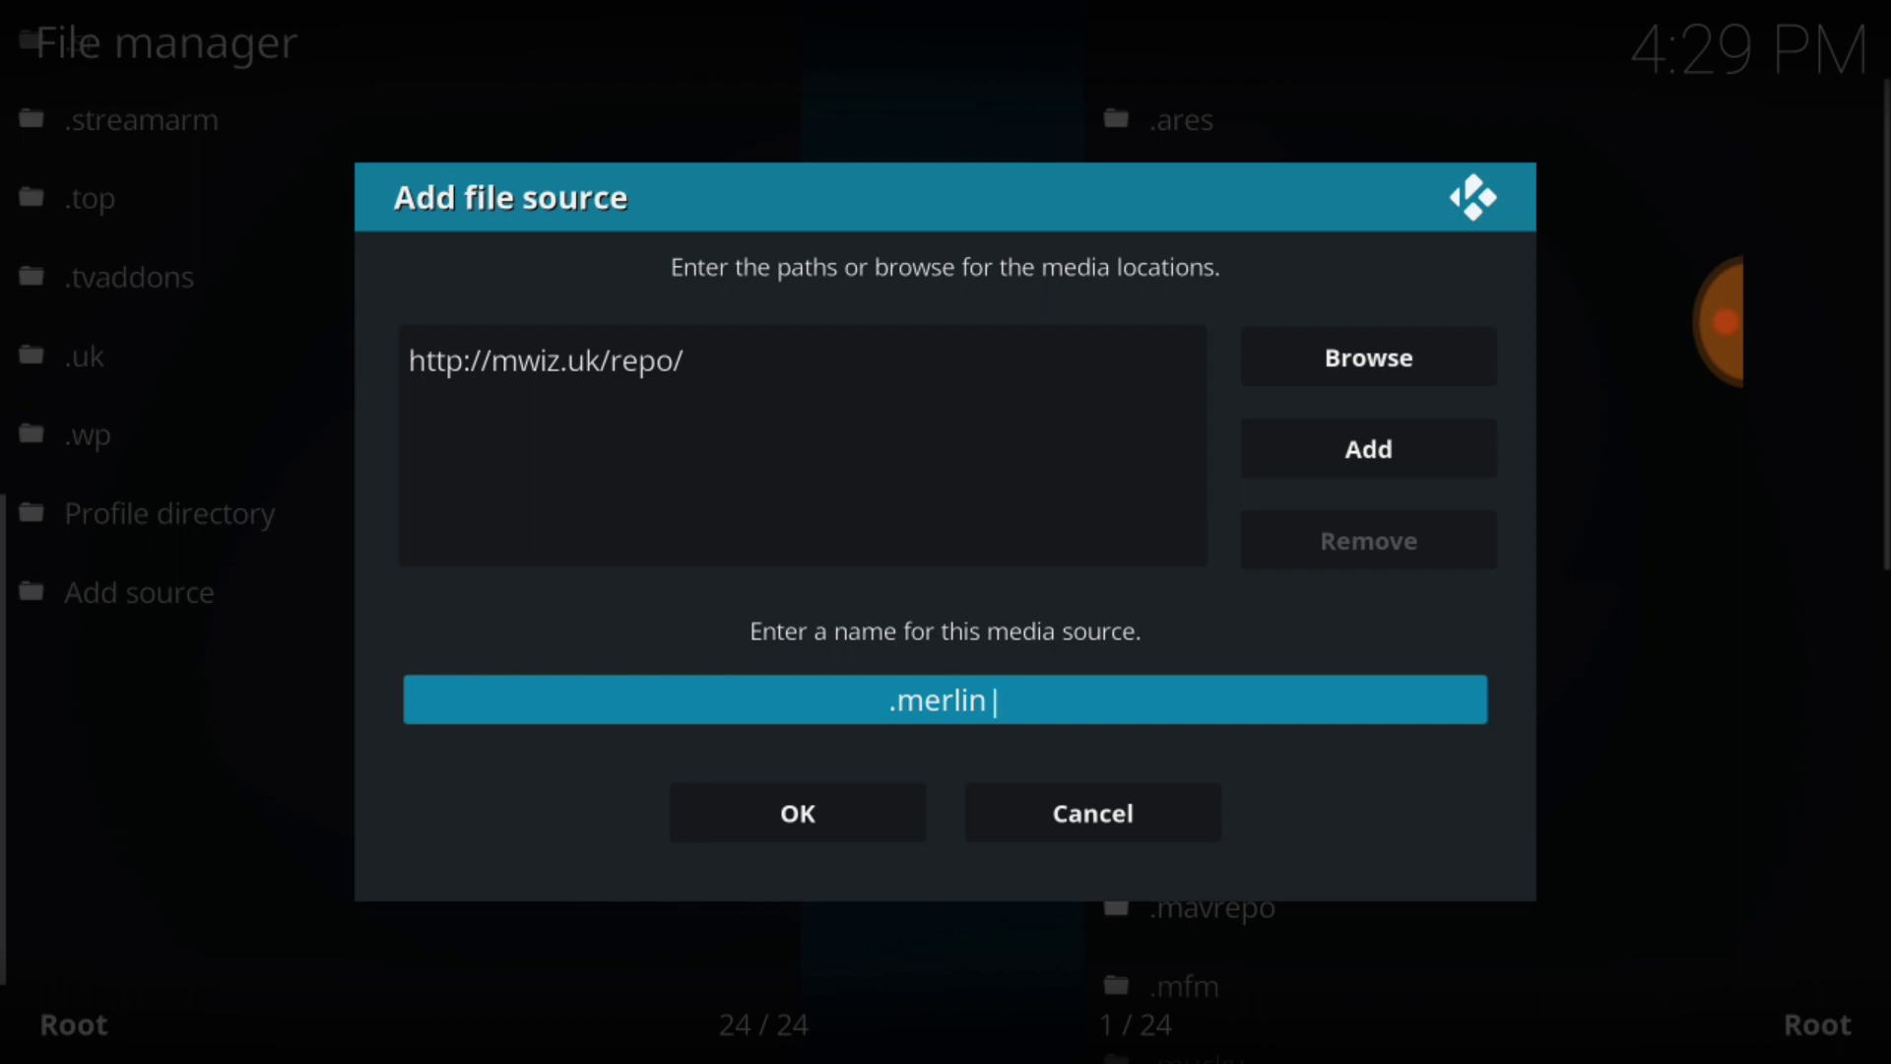
pyautogui.press('Down')
pyautogui.press('Return')
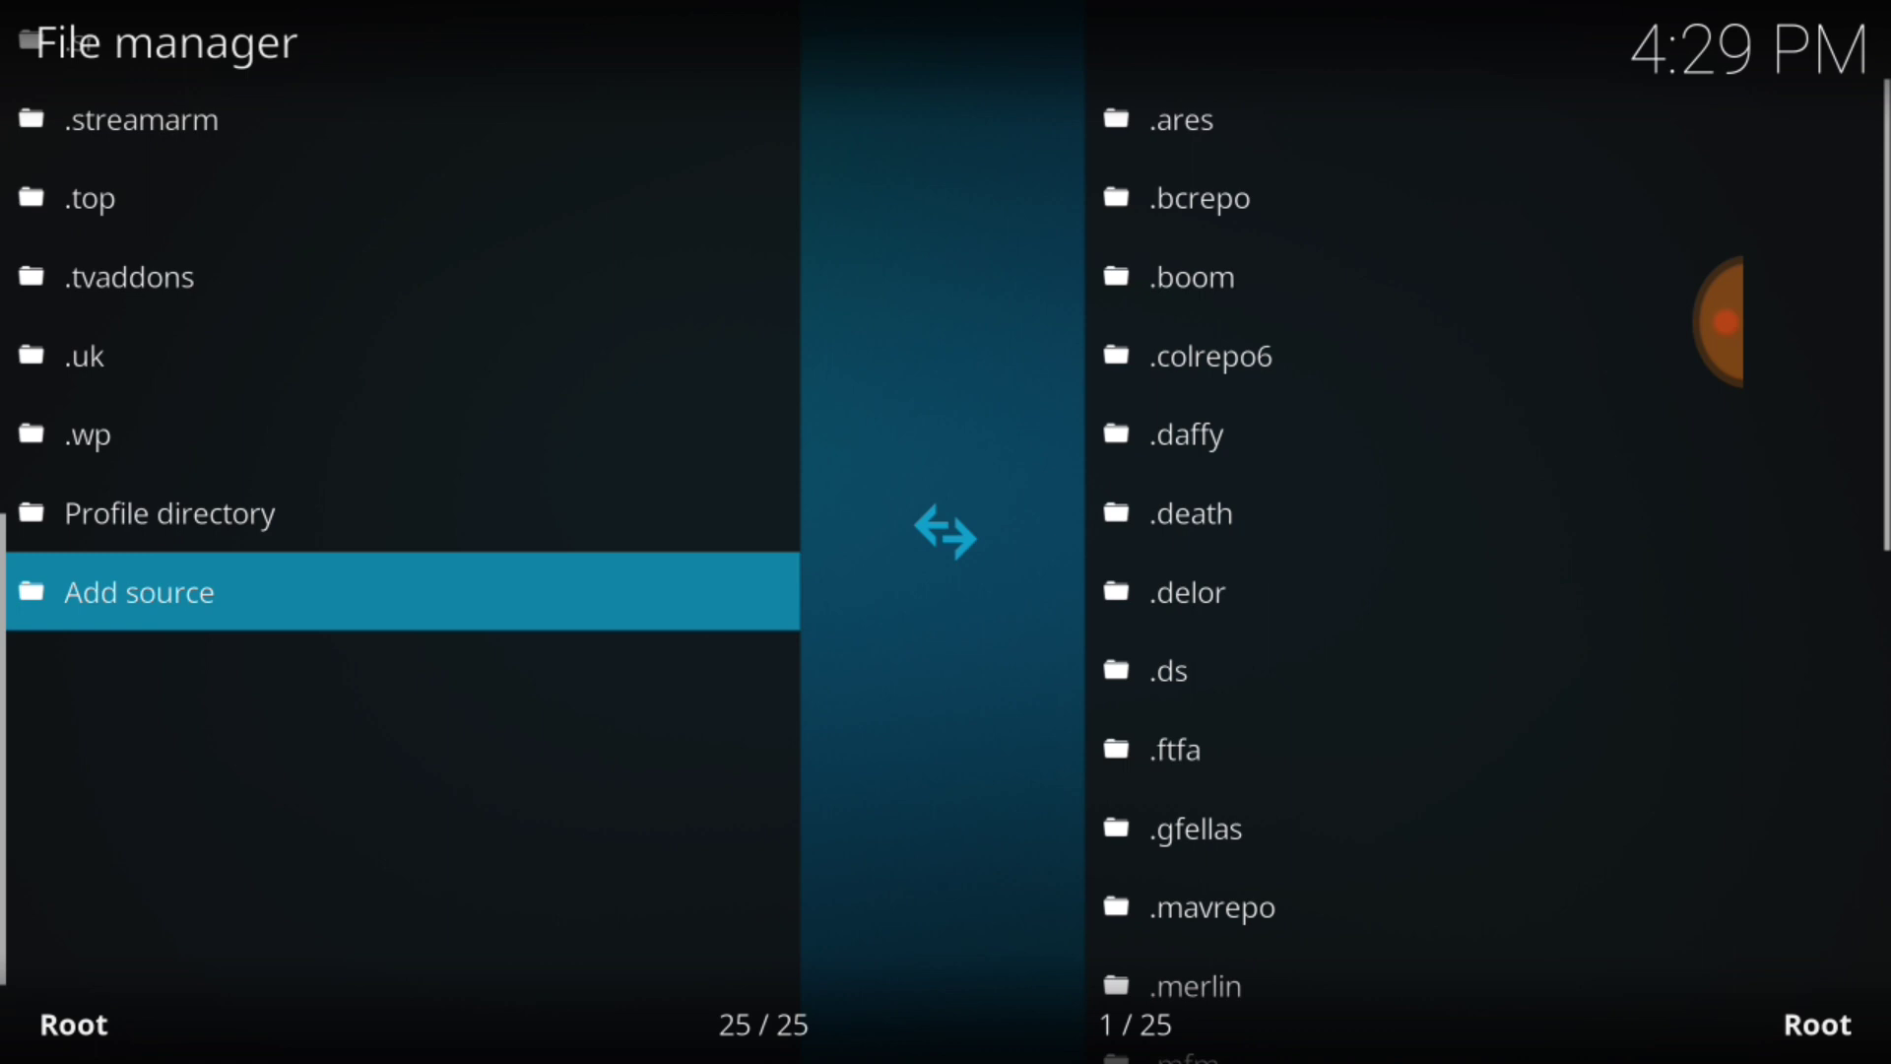
# - Return to the home screen, open the add-on browser and start an install from a zip file
pyautogui.press('Escape')
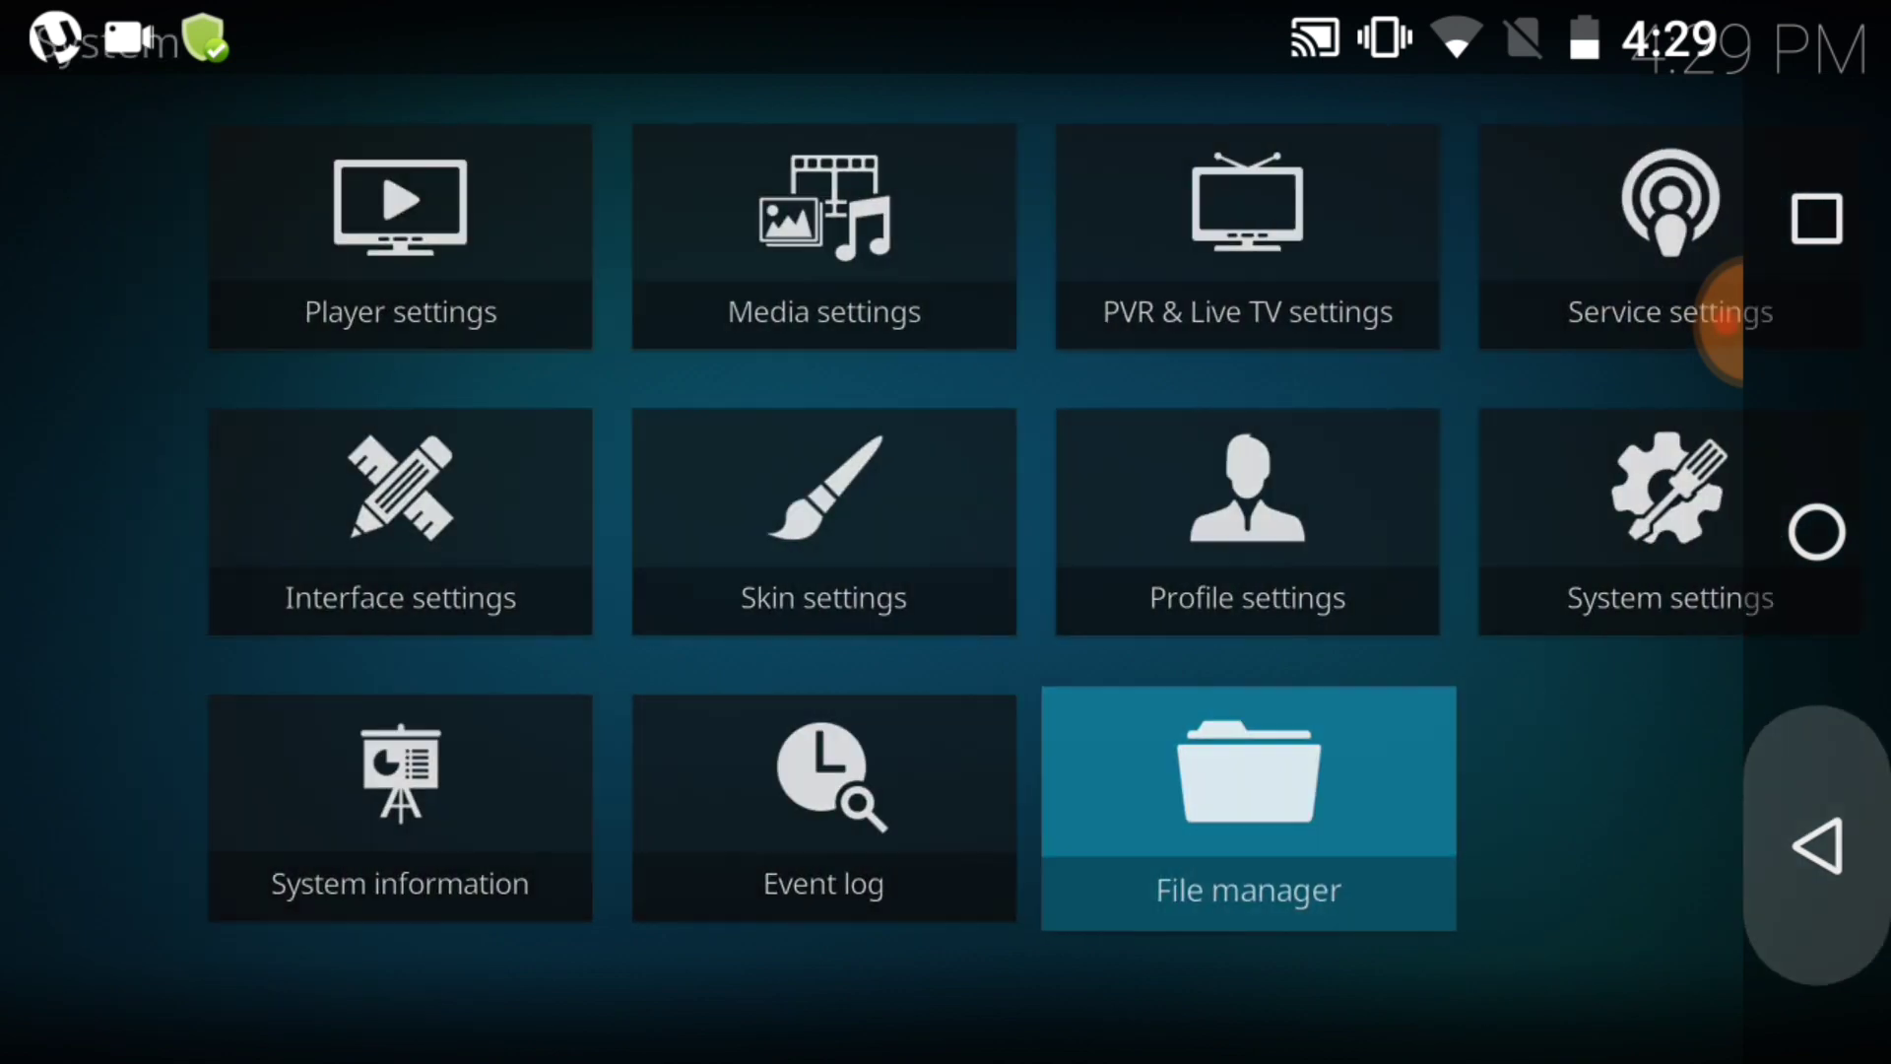
pyautogui.press('Escape')
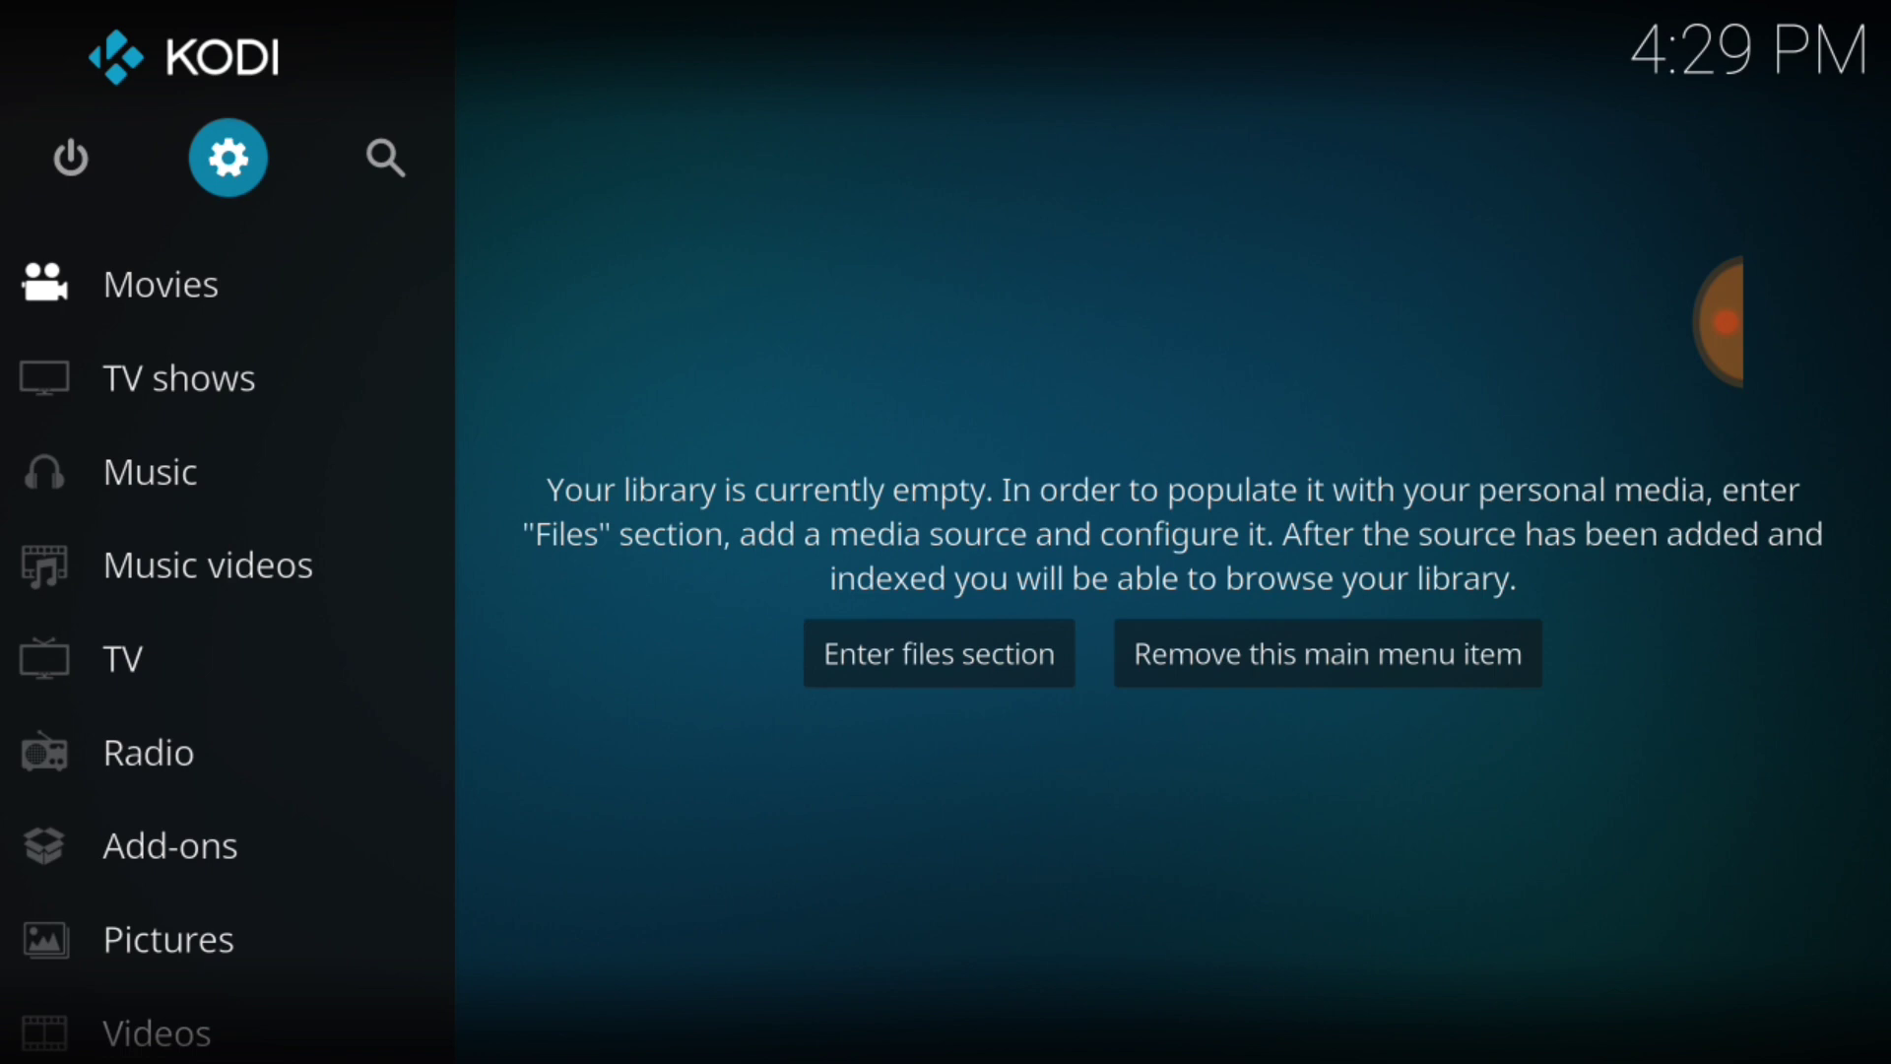
pyautogui.click(171, 844)
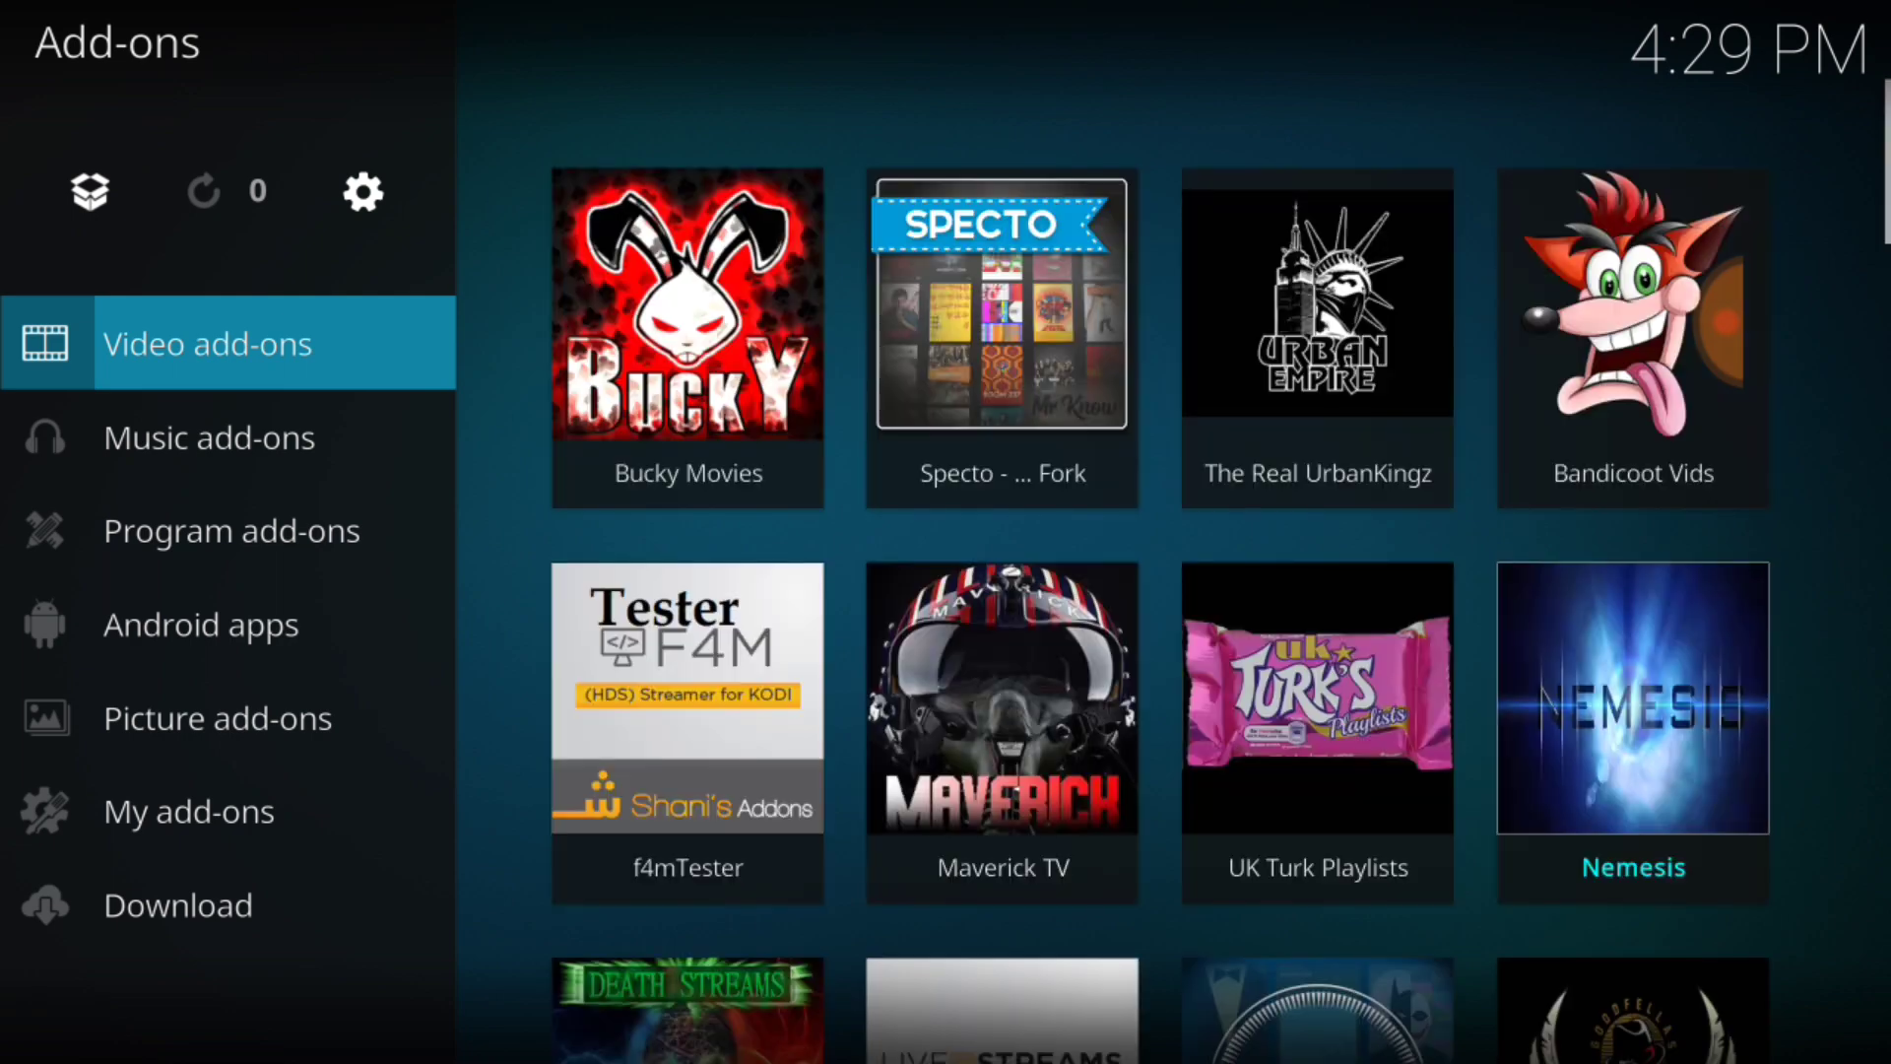
pyautogui.press('Up')
pyautogui.press('Return')
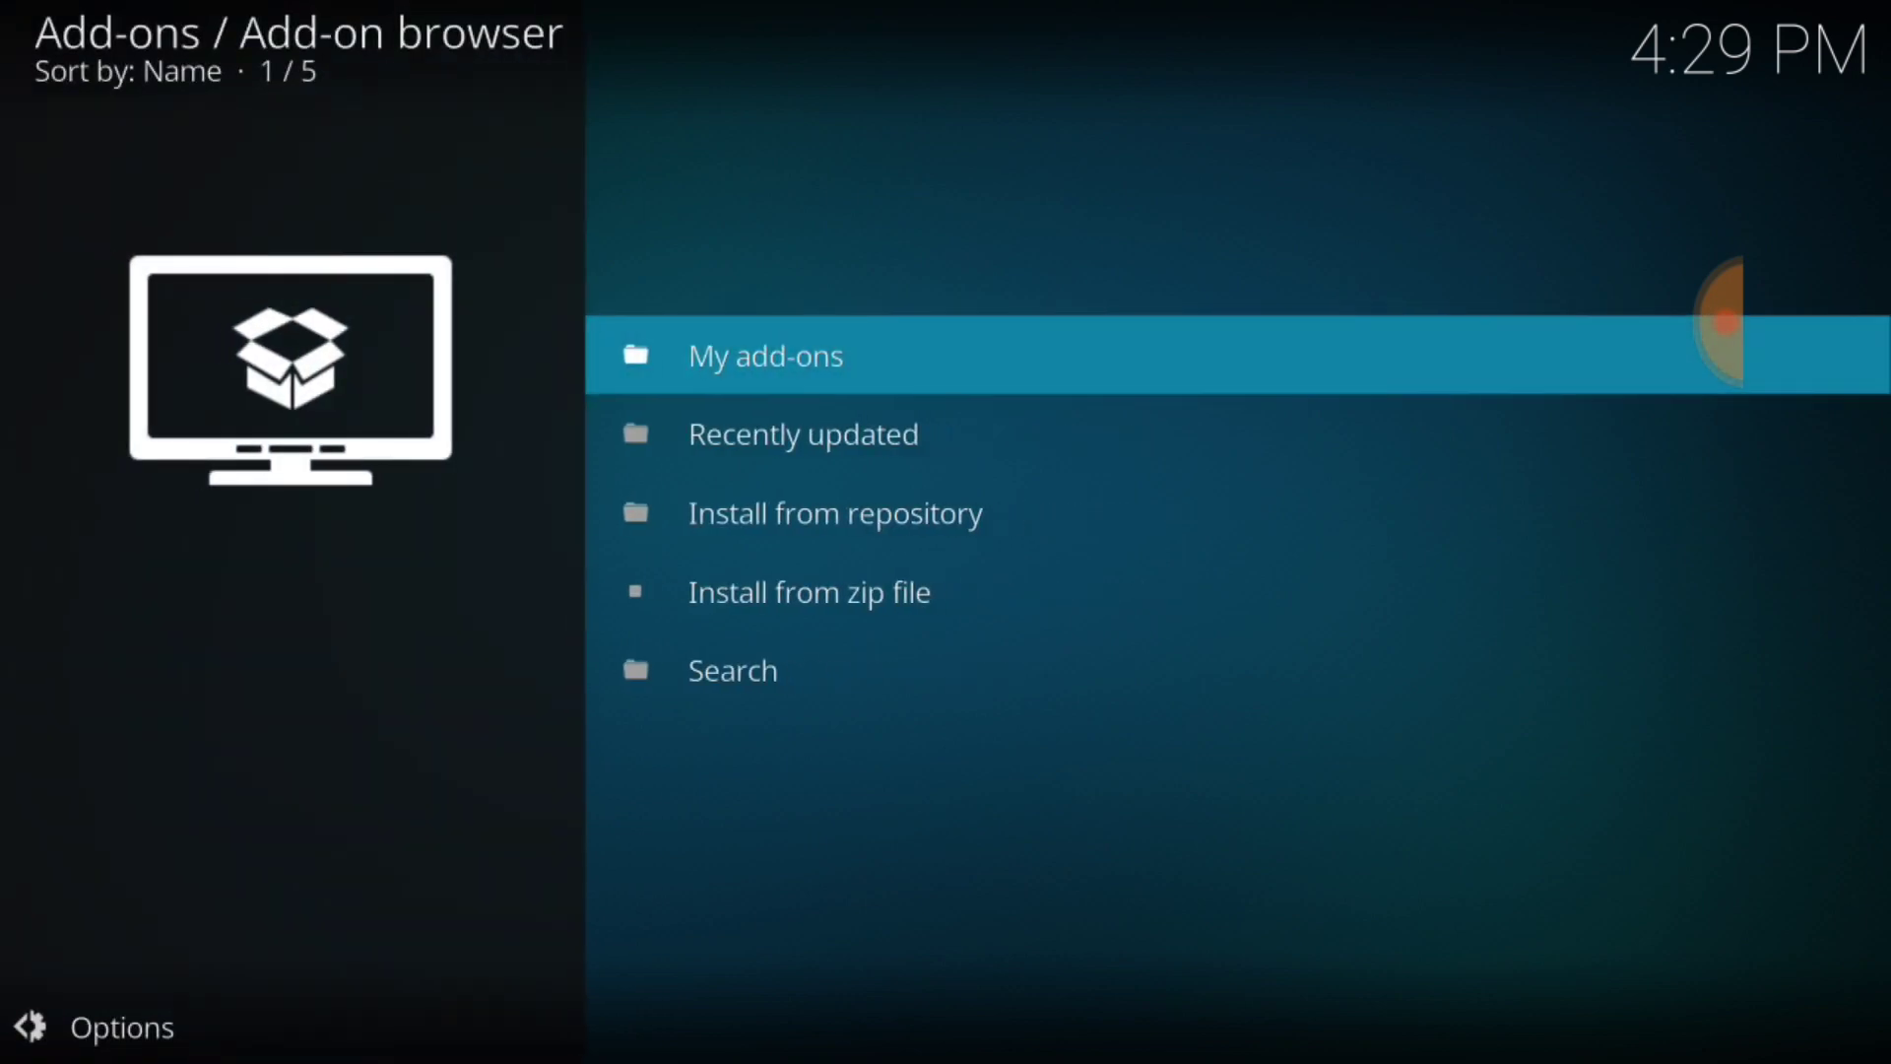
pyautogui.press('Down')
pyautogui.press('Down')
pyautogui.press('Down')
pyautogui.press('Return')
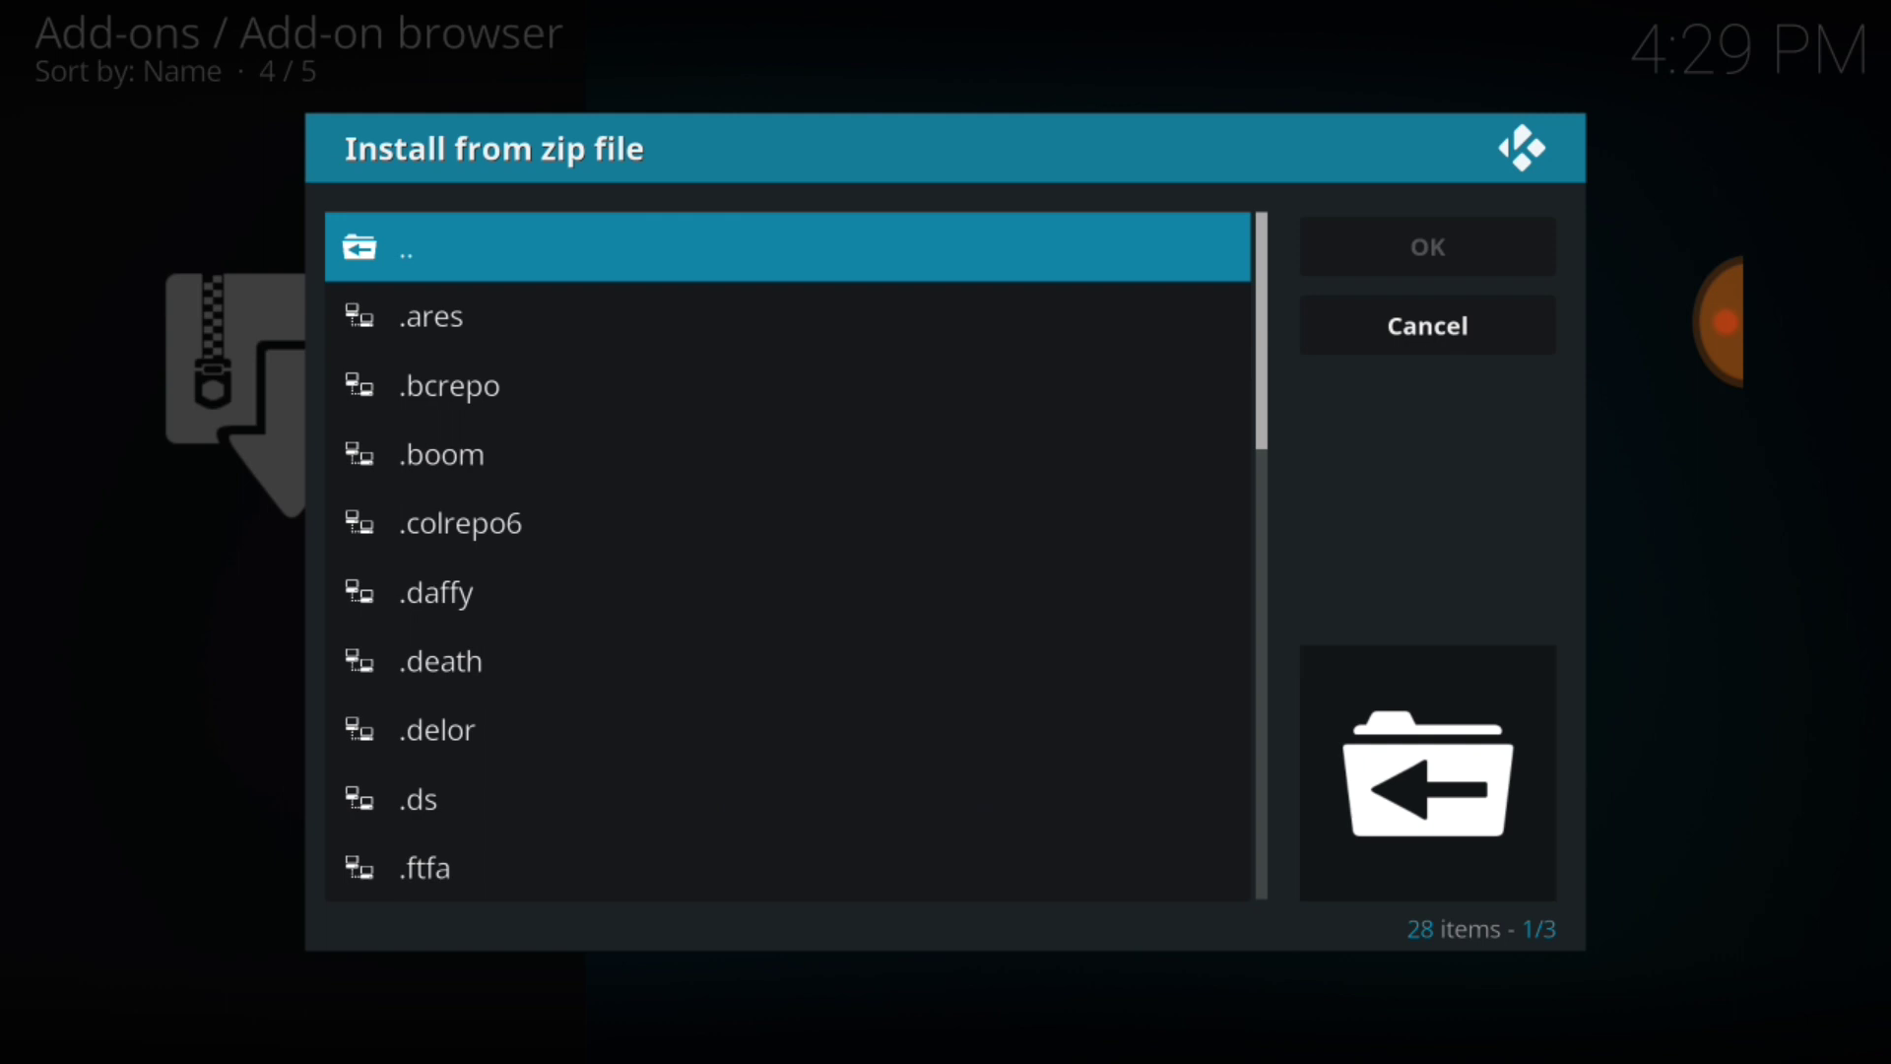
# - Open the .merlin source and choose repository.merlin.zip as the zip file to install
pyautogui.press('Down')
pyautogui.press('Down')
pyautogui.press('Down')
pyautogui.press('Down')
pyautogui.press('Down')
pyautogui.press('Down')
pyautogui.press('Down')
pyautogui.press('Down')
pyautogui.press('Down')
pyautogui.press('Down')
pyautogui.press('Down')
pyautogui.press('Down')
pyautogui.press('Down')
pyautogui.press('Down')
pyautogui.press('Down')
pyautogui.press('Down')
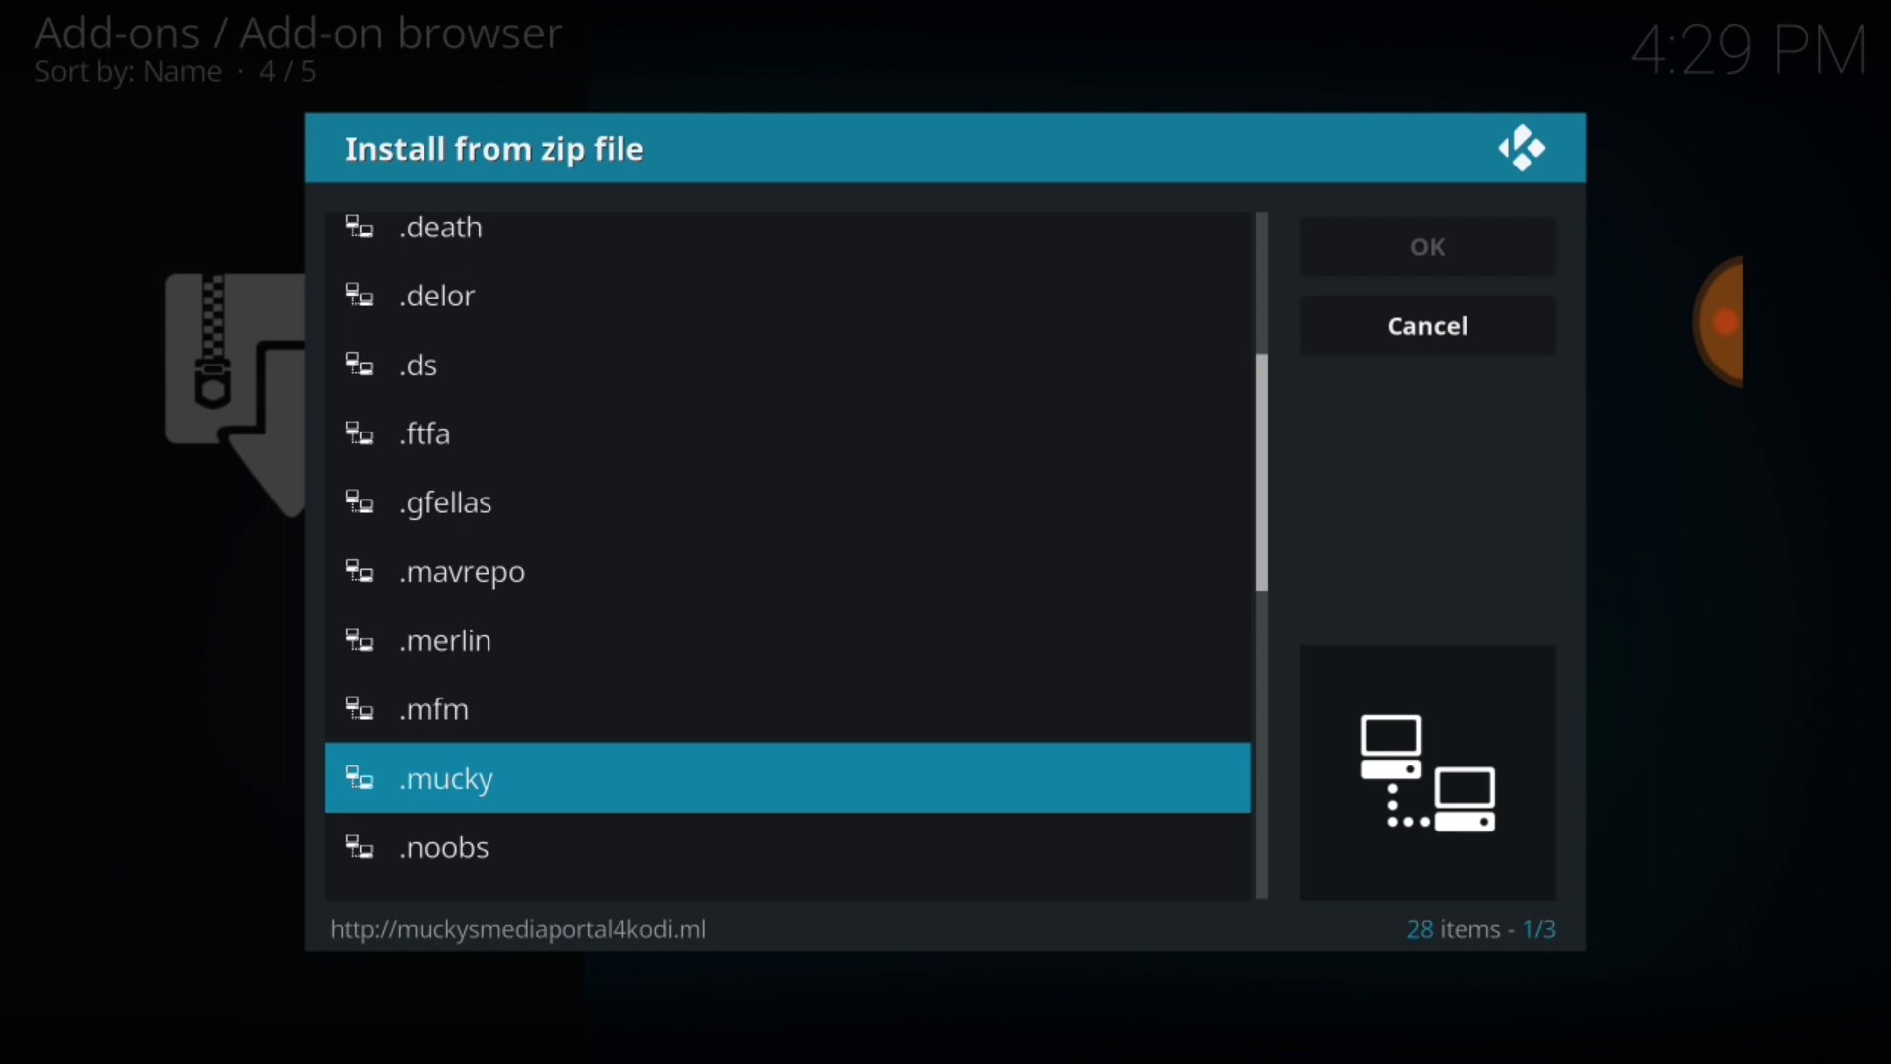
pyautogui.press('Down')
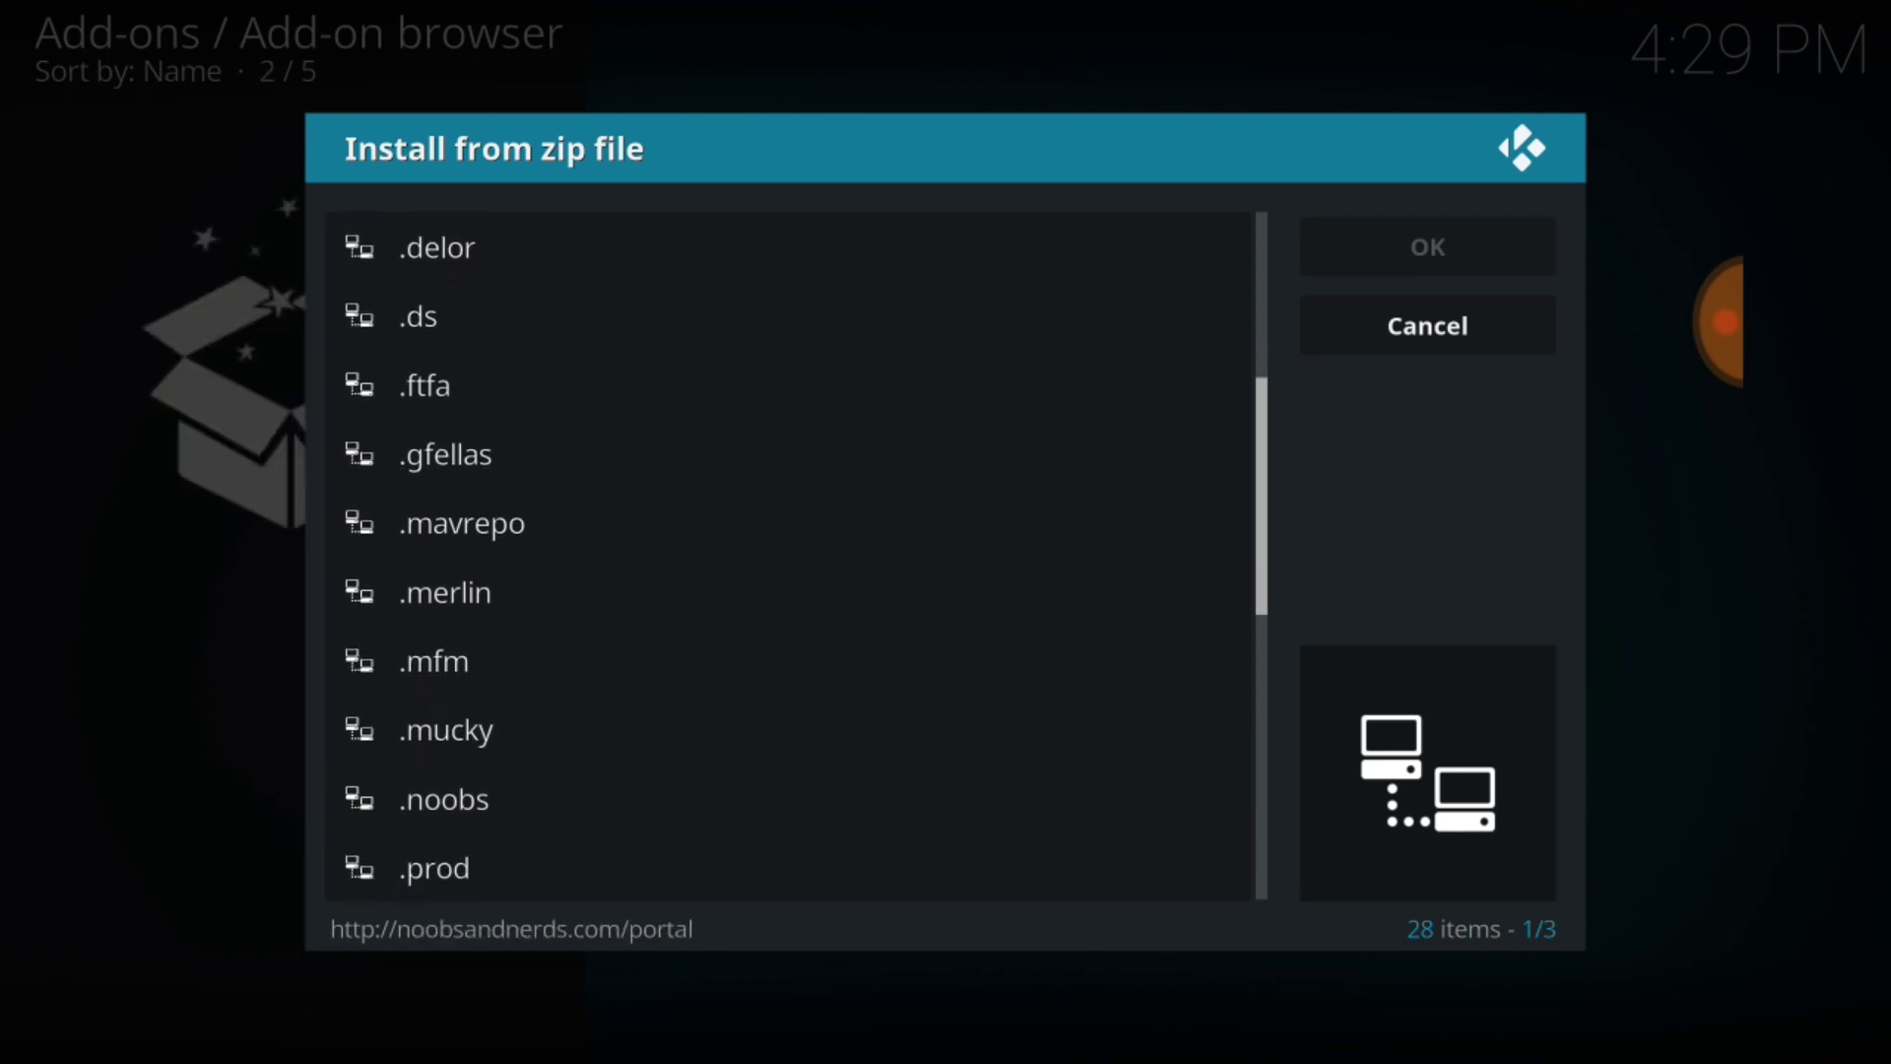
pyautogui.press('Up')
pyautogui.press('Up')
pyautogui.press('Up')
pyautogui.press('Return')
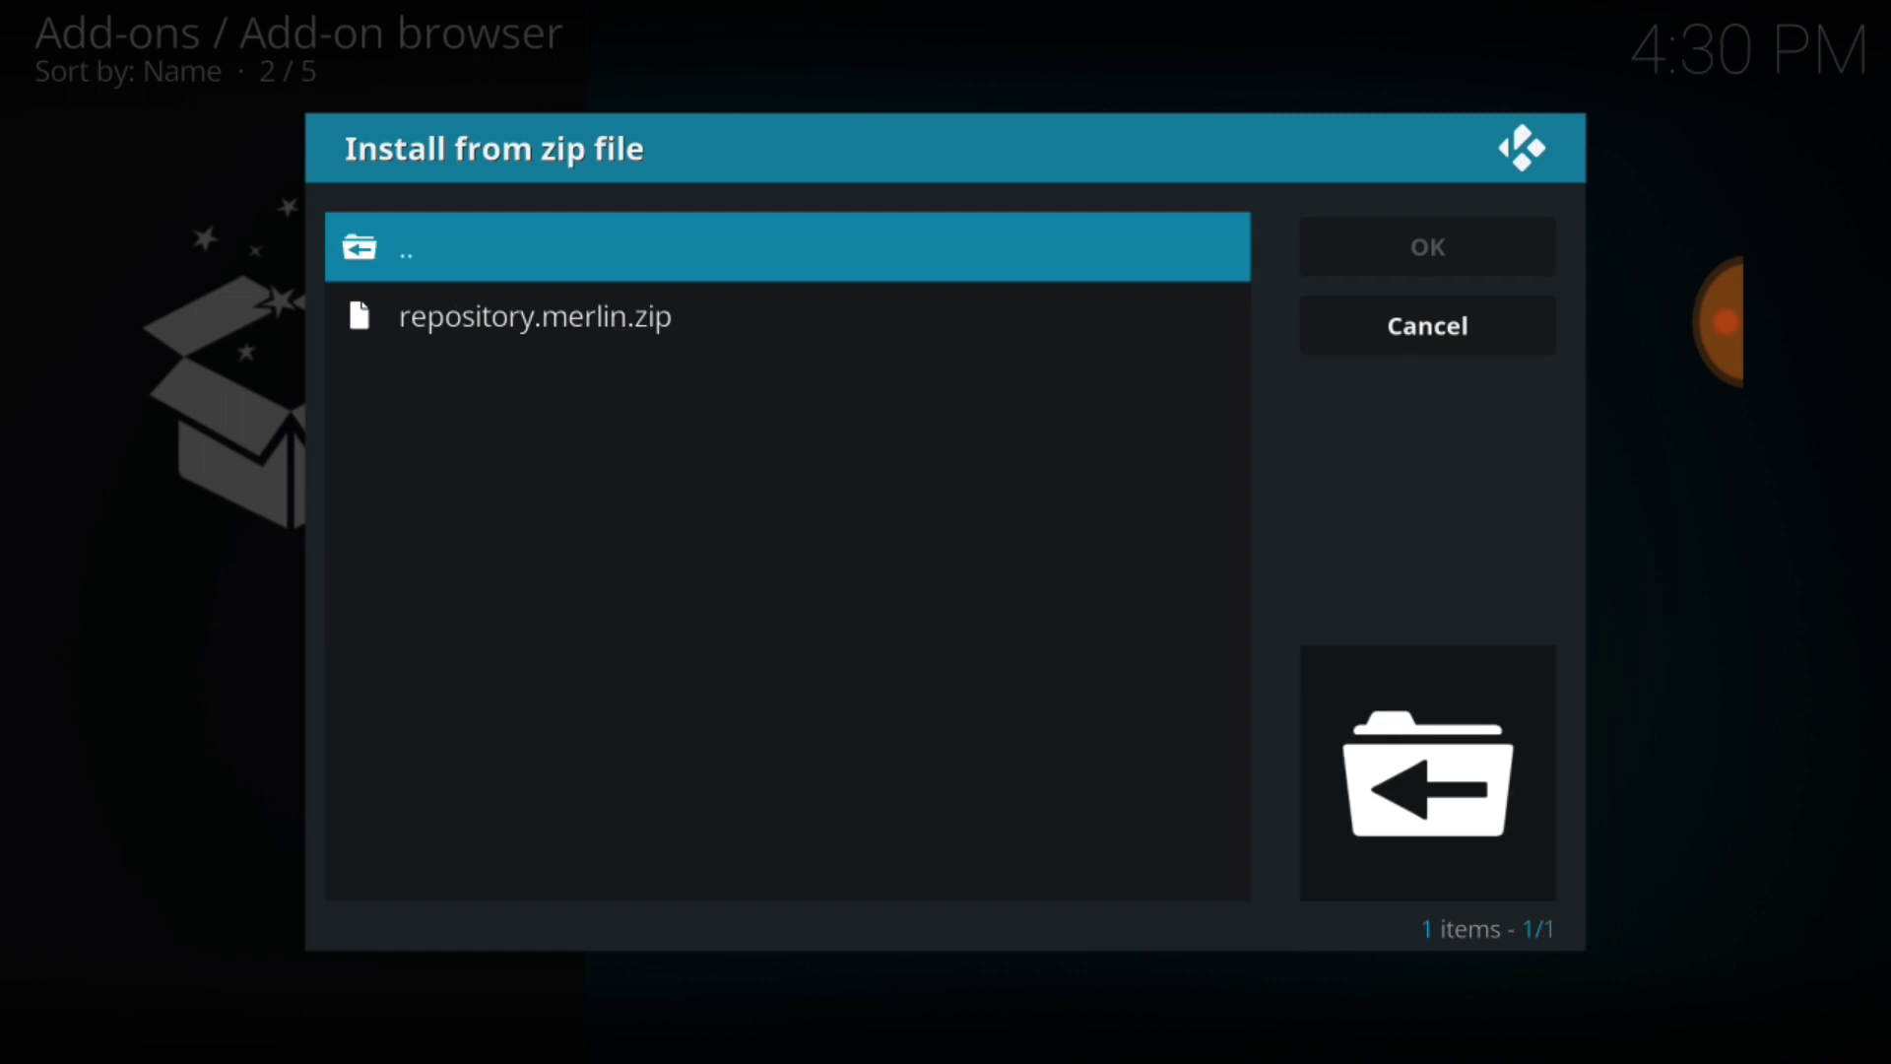
pyautogui.press('Down')
pyautogui.press('Return')
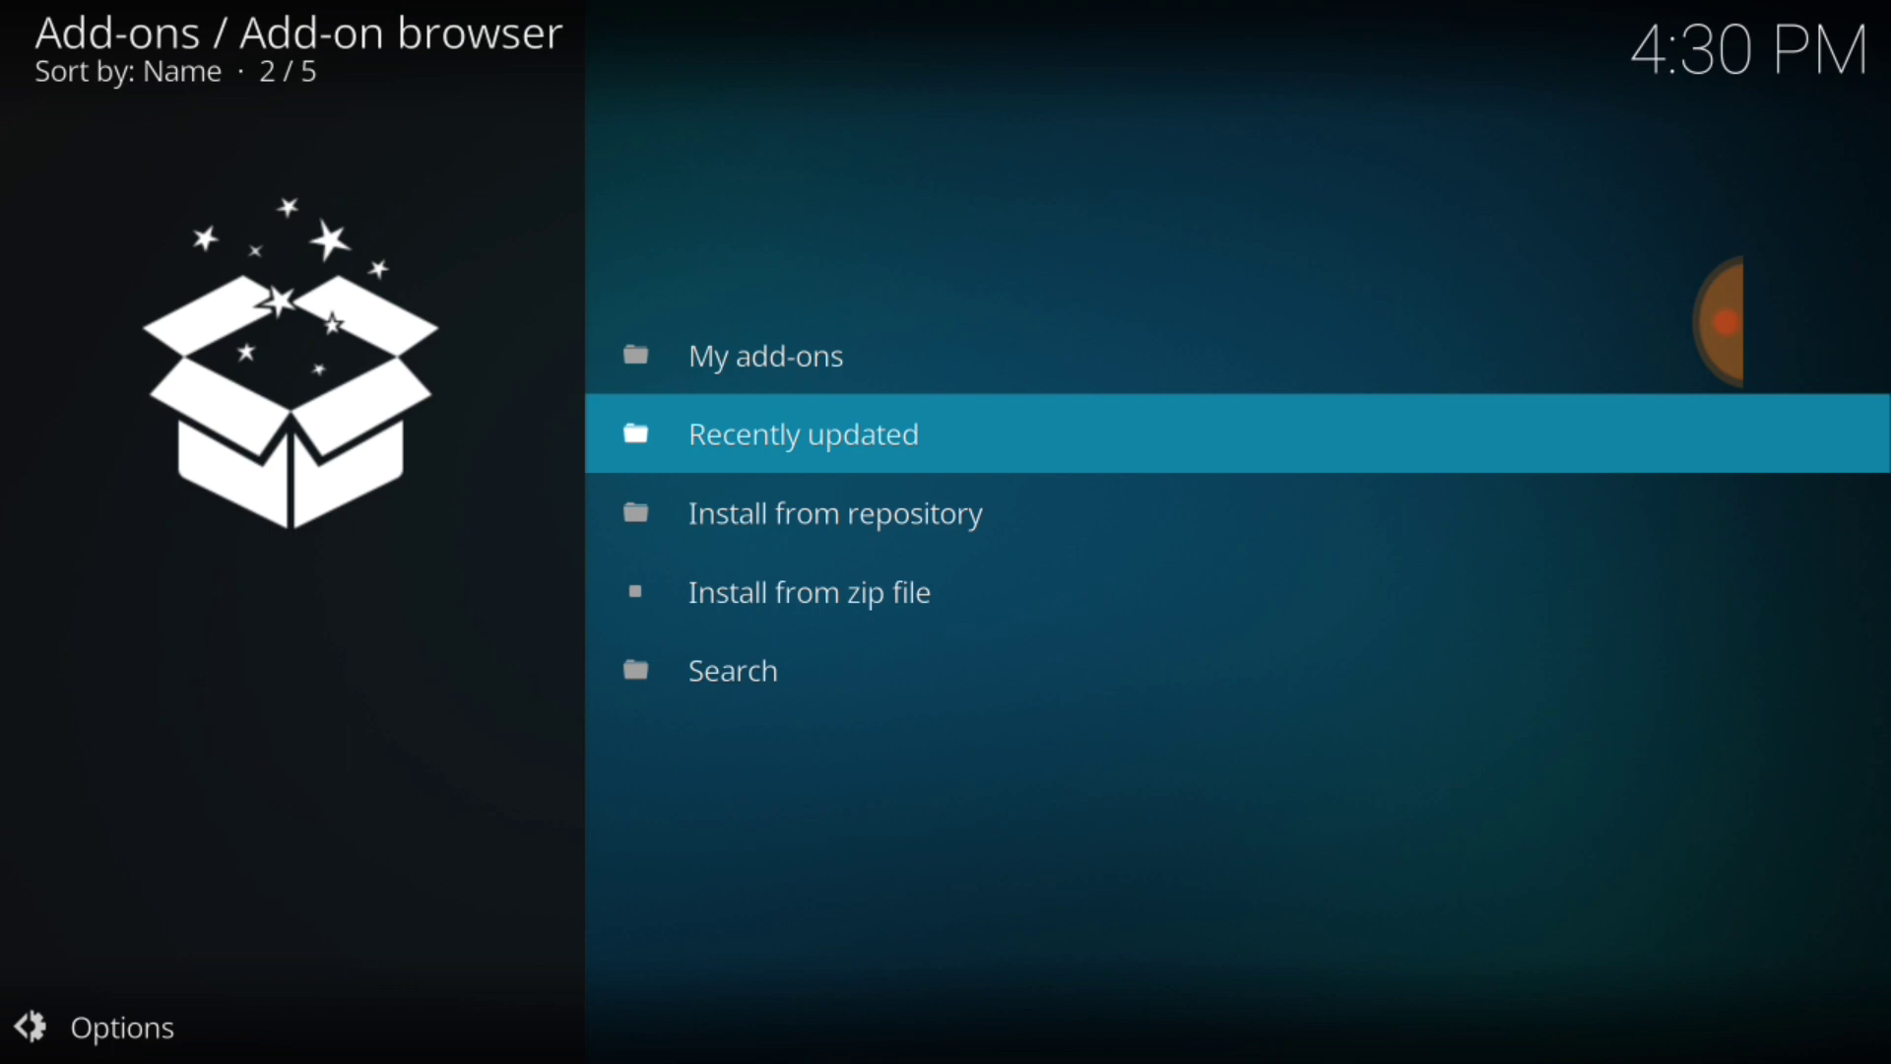
# - Open the Merlin Repository for installing from a repository and go to its video add-ons
pyautogui.press('Down')
pyautogui.press('Return')
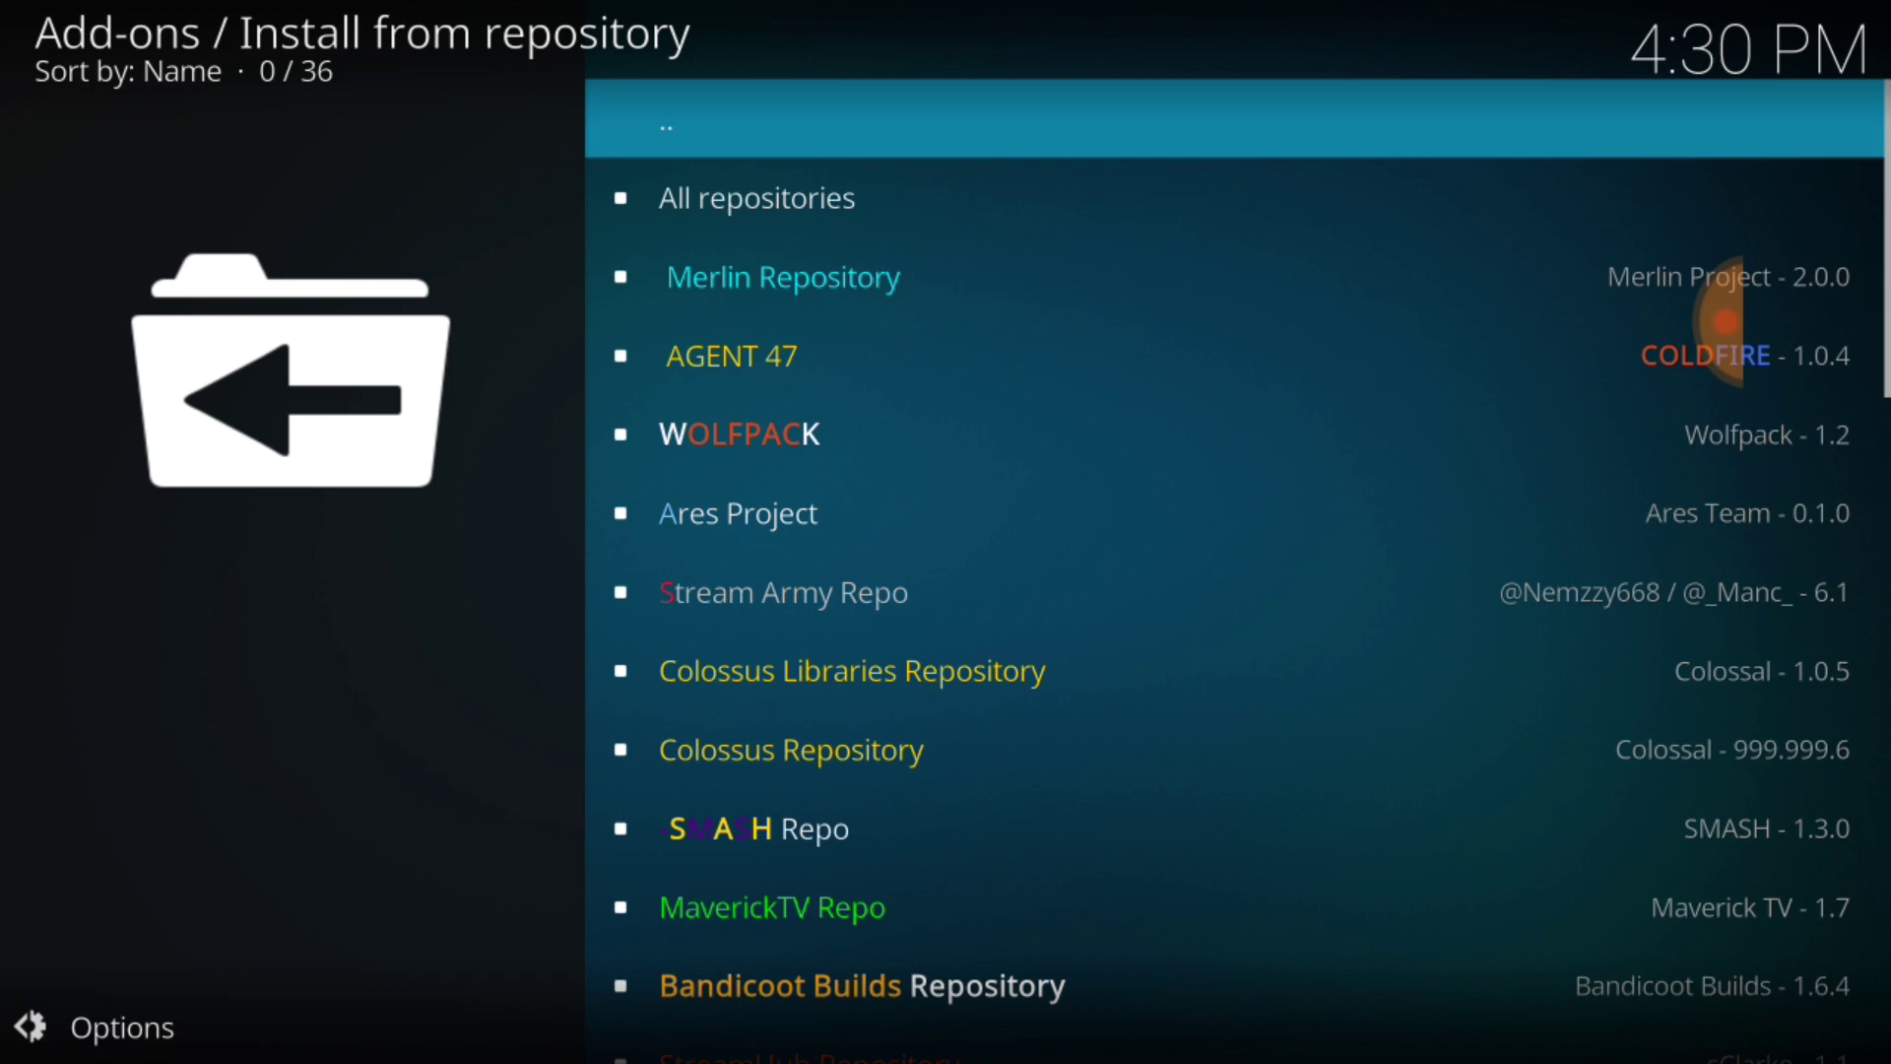
pyautogui.press('Down')
pyautogui.press('Down')
pyautogui.press('Return')
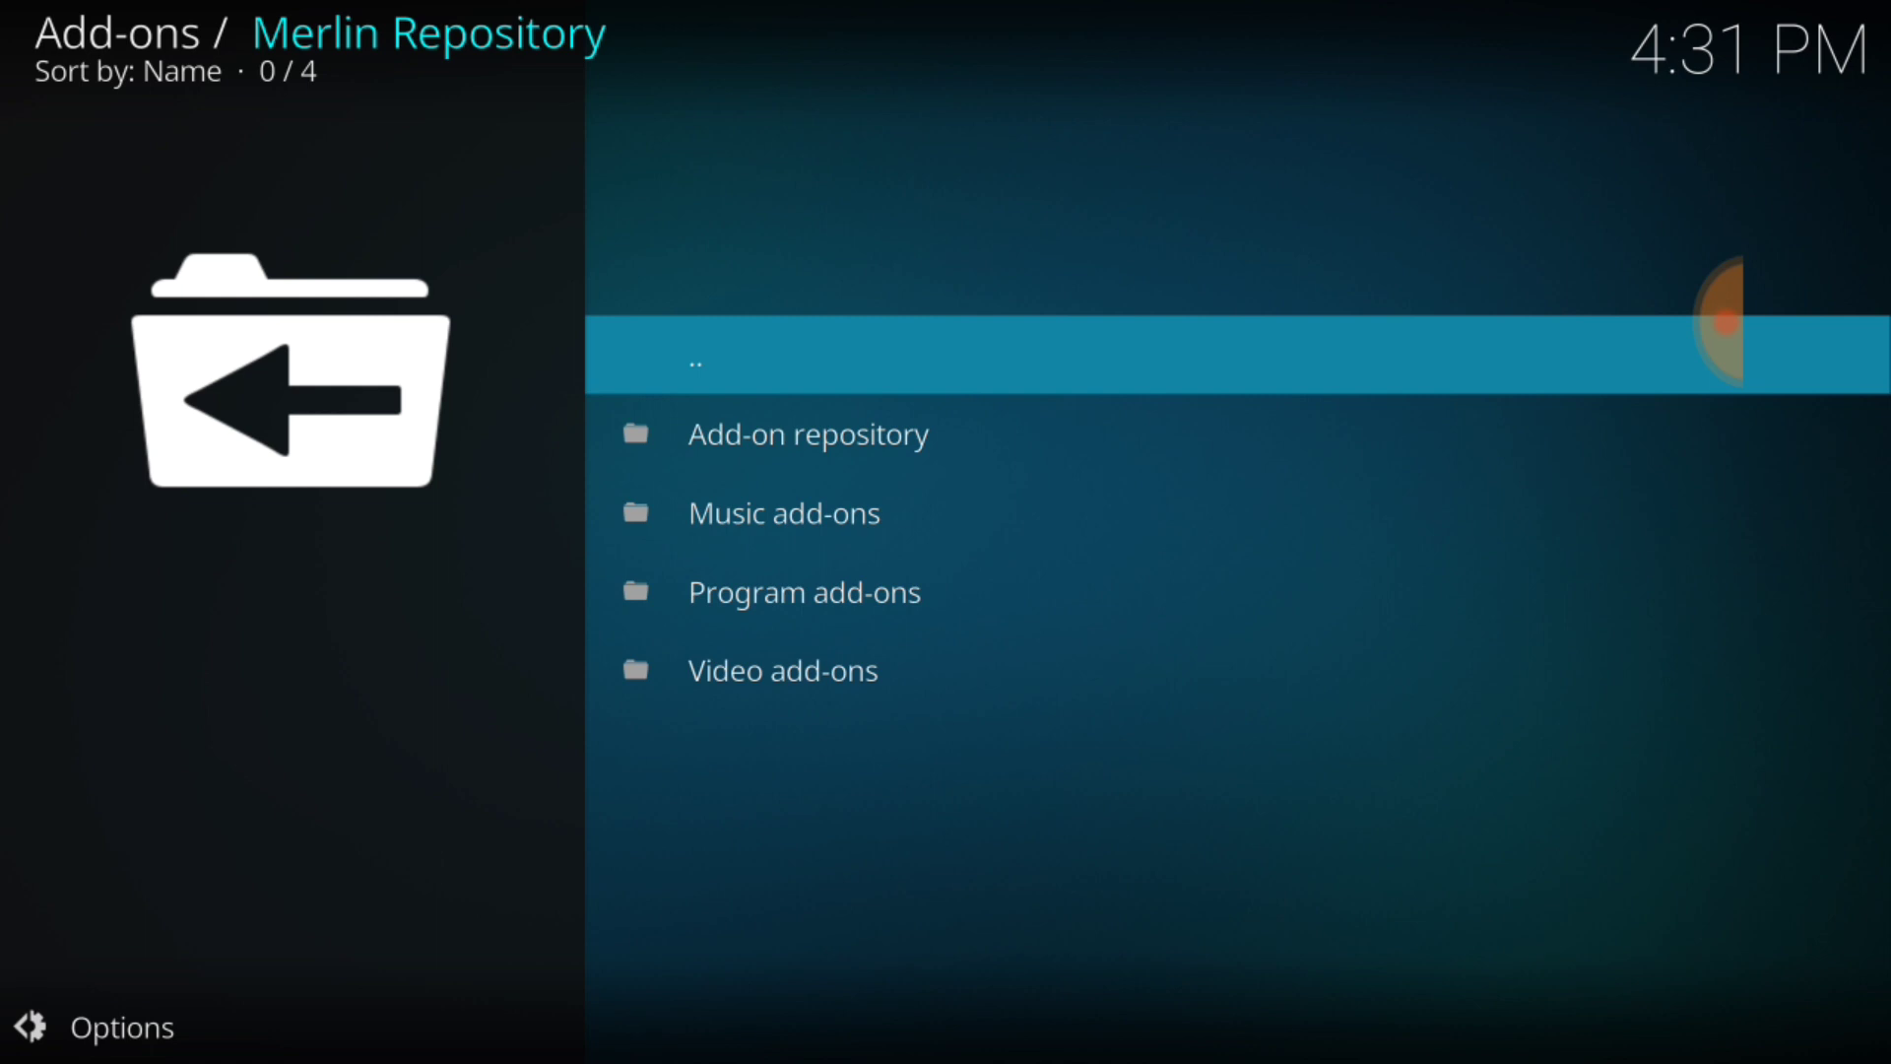
pyautogui.press('Up')
pyautogui.press('Return')
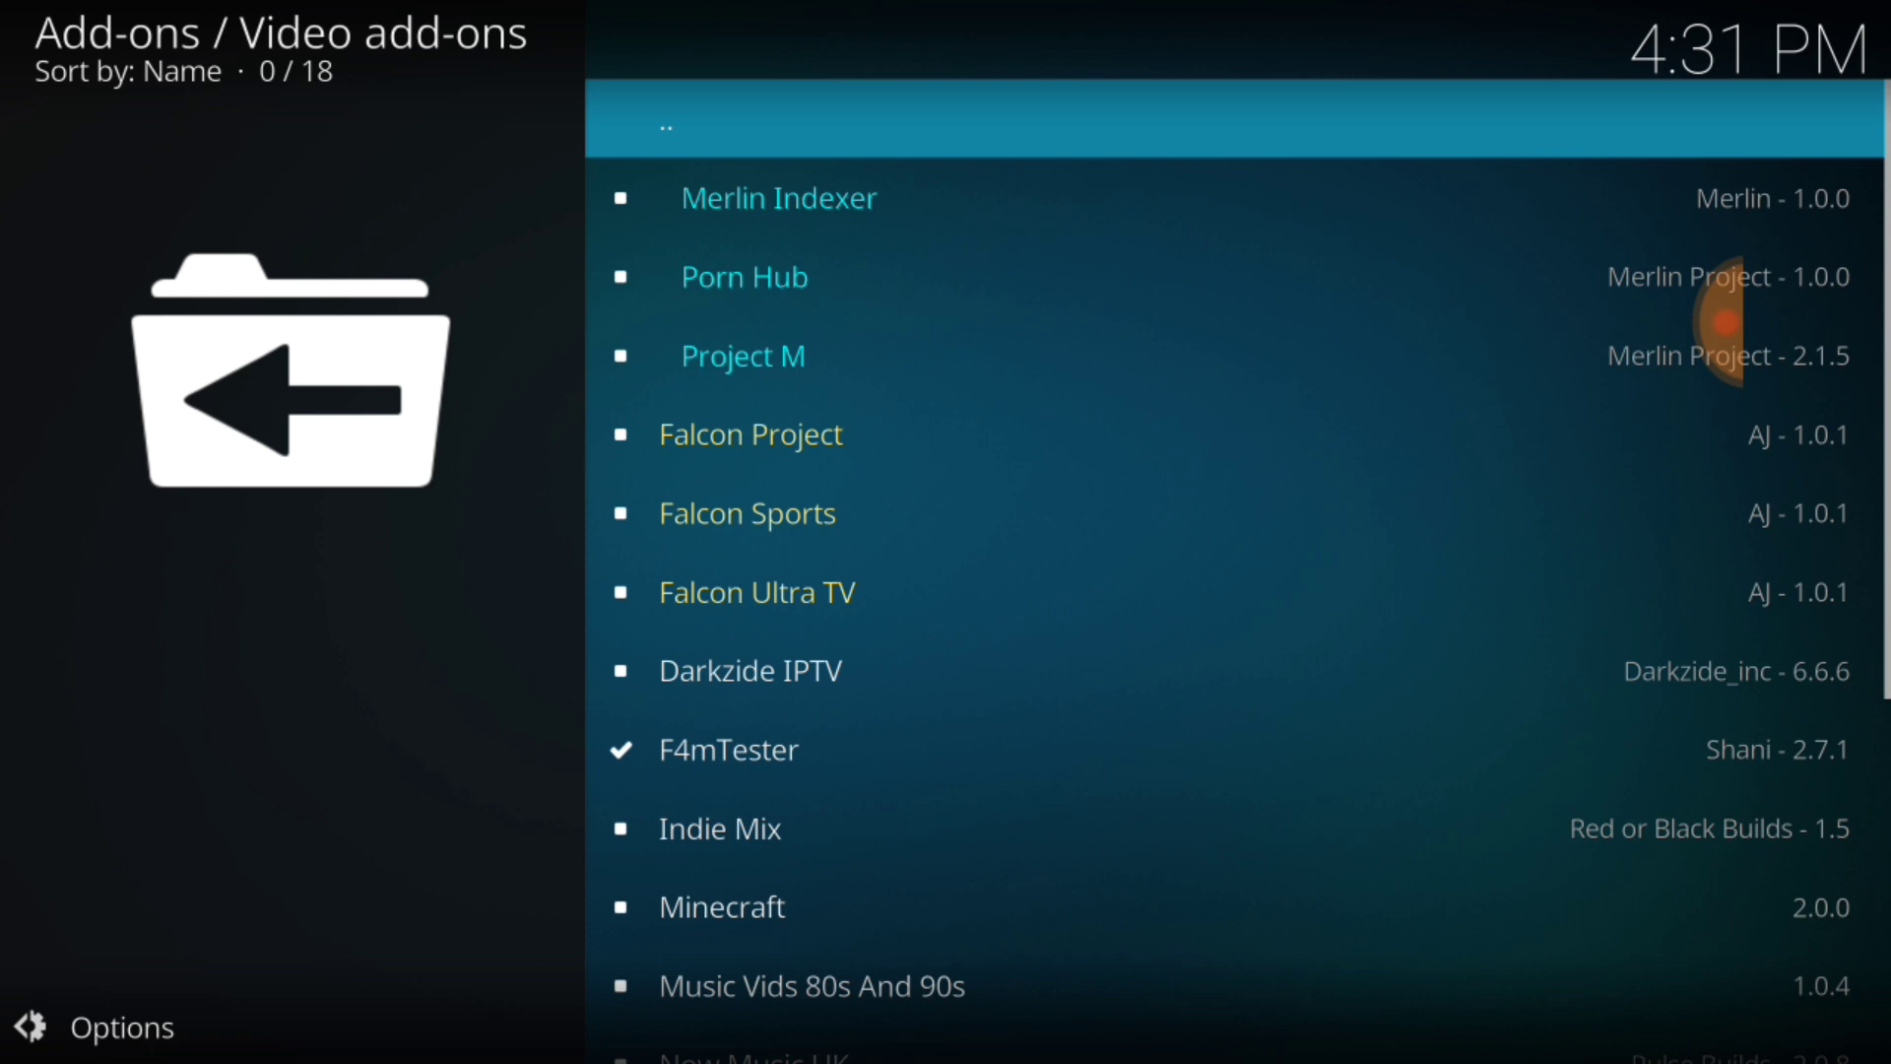
# - Look through the video add-ons offered by the Merlin Repository
pyautogui.press('Down')
pyautogui.press('Down')
pyautogui.press('Down')
pyautogui.press('Down')
pyautogui.press('Down')
pyautogui.press('Down')
pyautogui.press('Down')
pyautogui.press('Down')
pyautogui.press('Down')
pyautogui.press('Down')
pyautogui.press('Down')
pyautogui.press('Down')
pyautogui.press('Down')
pyautogui.press('Down')
pyautogui.press('Down')
pyautogui.press('Down')
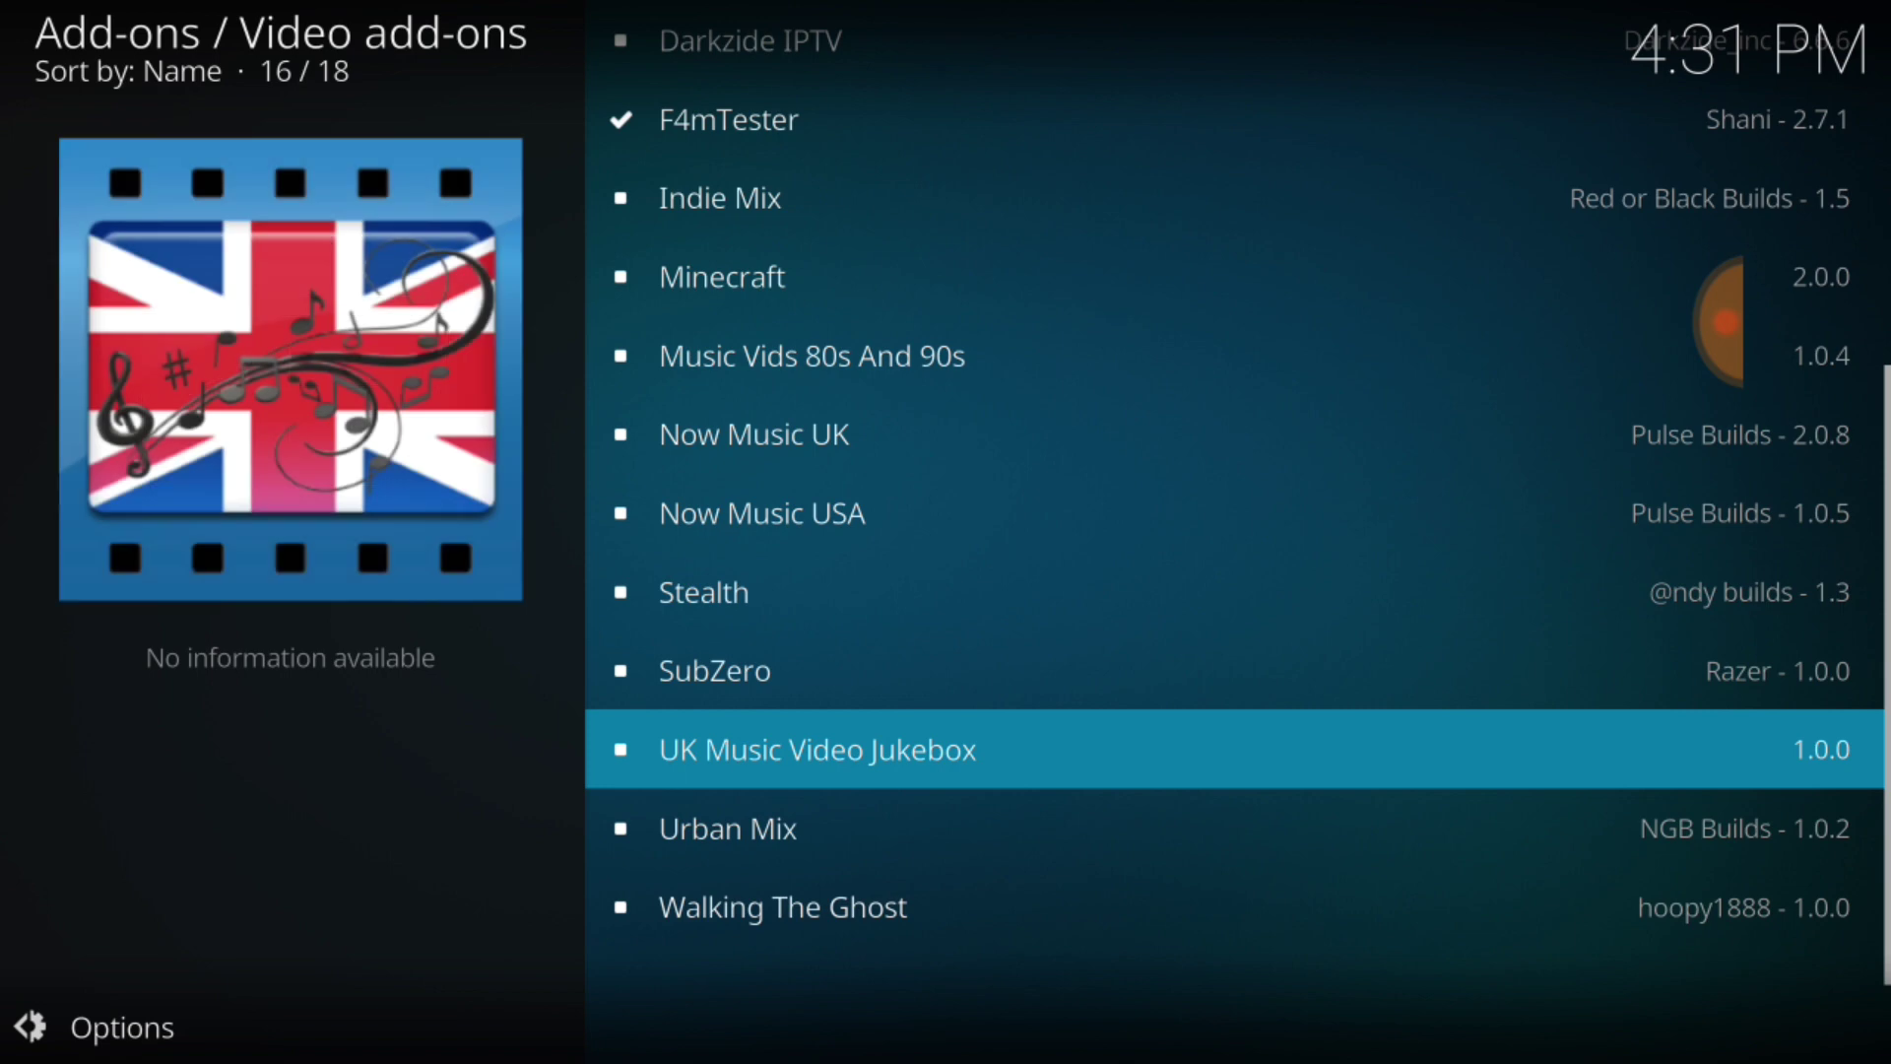
pyautogui.press('Up')
pyautogui.press('Up')
pyautogui.press('Up')
pyautogui.press('Up')
pyautogui.press('Up')
pyautogui.press('Down')
pyautogui.press('Down')
pyautogui.press('Down')
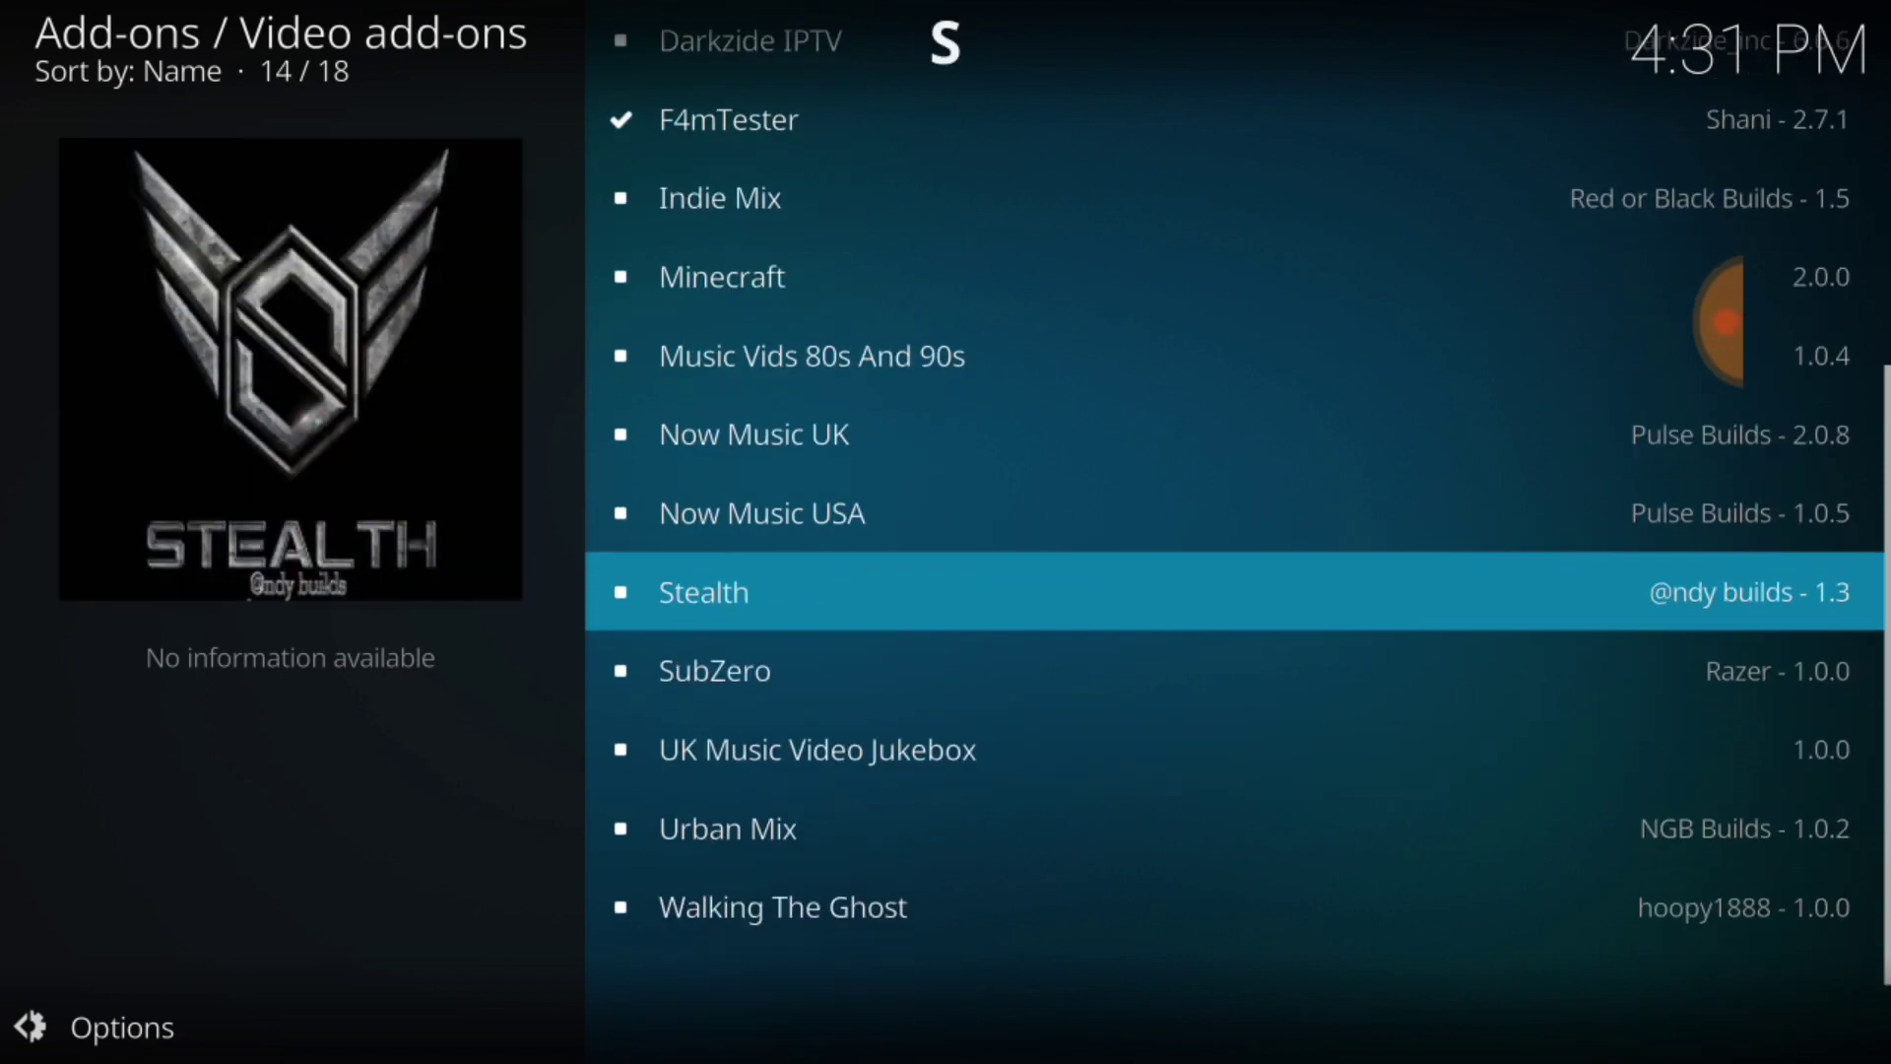
pyautogui.press('Down')
pyautogui.press('Down')
pyautogui.press('Down')
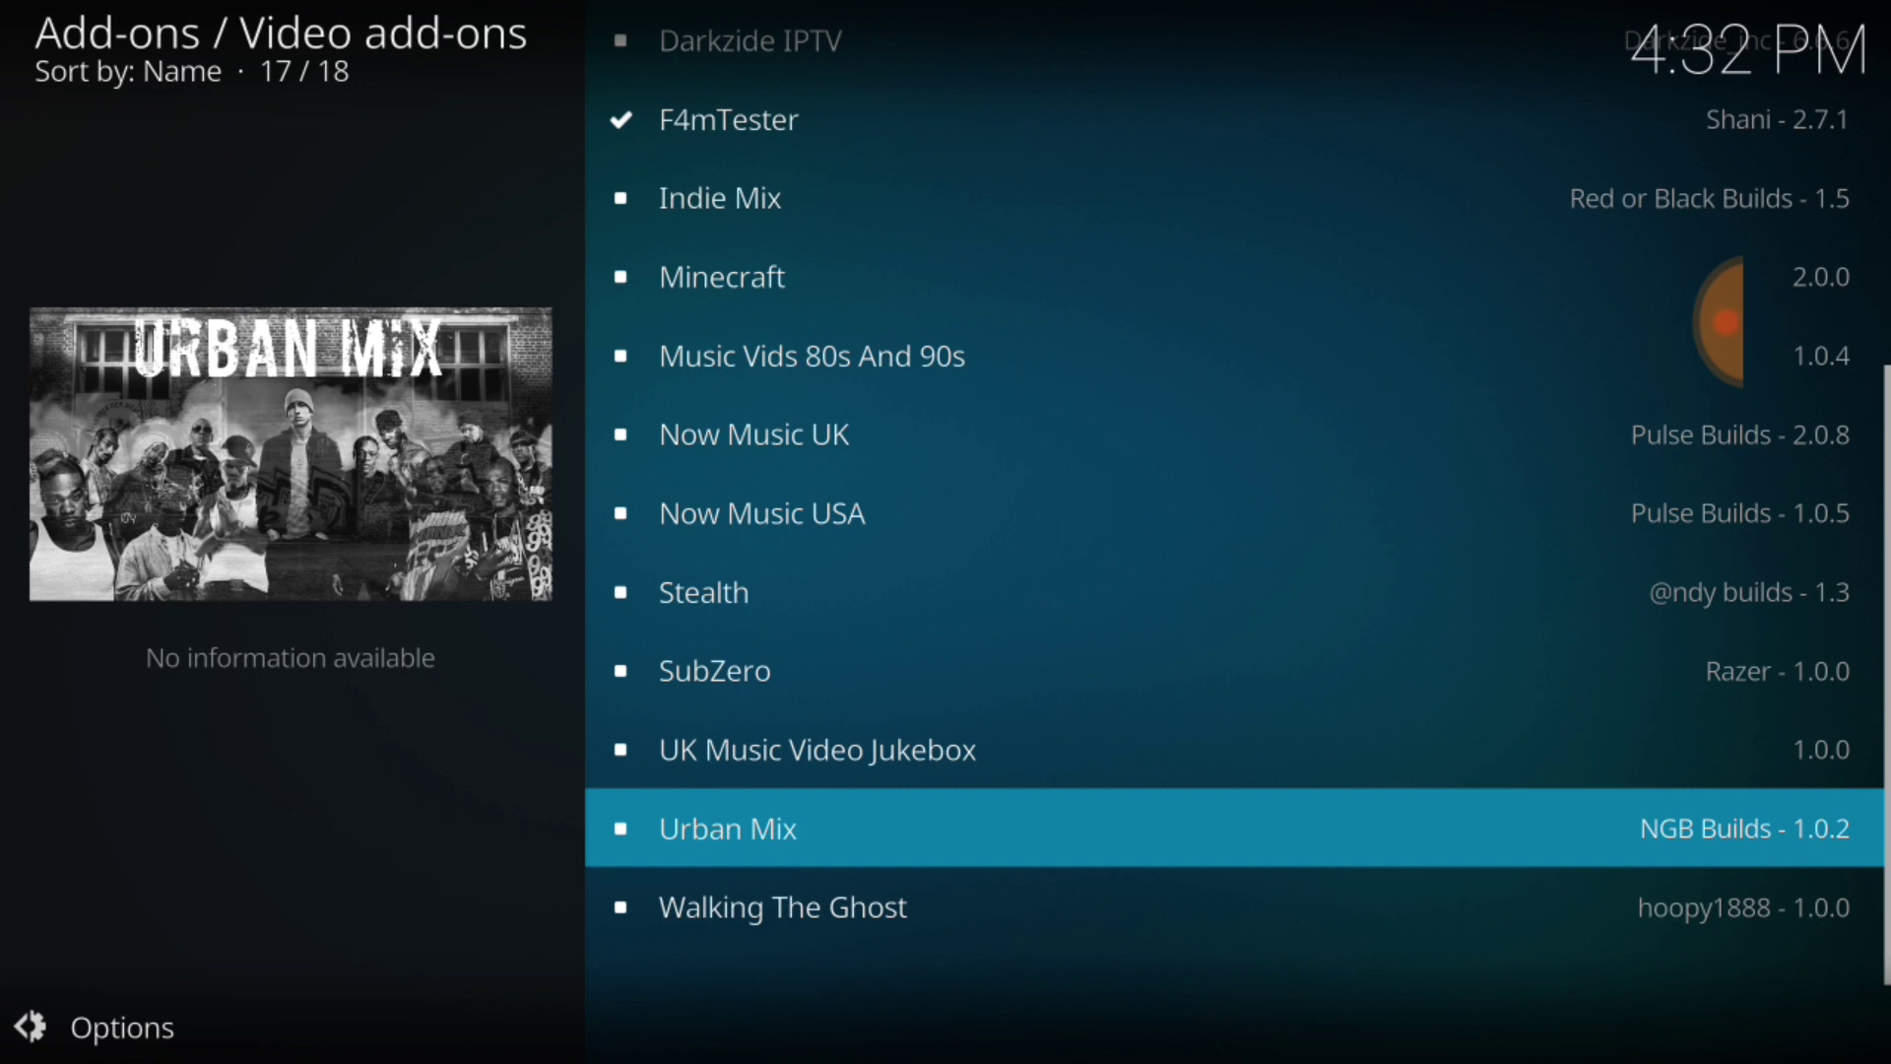
pyautogui.press('Up')
pyautogui.press('Up')
pyautogui.press('Up')
pyautogui.press('Up')
pyautogui.press('Up')
pyautogui.press('Up')
pyautogui.press('Up')
pyautogui.press('Up')
pyautogui.press('Up')
pyautogui.press('Up')
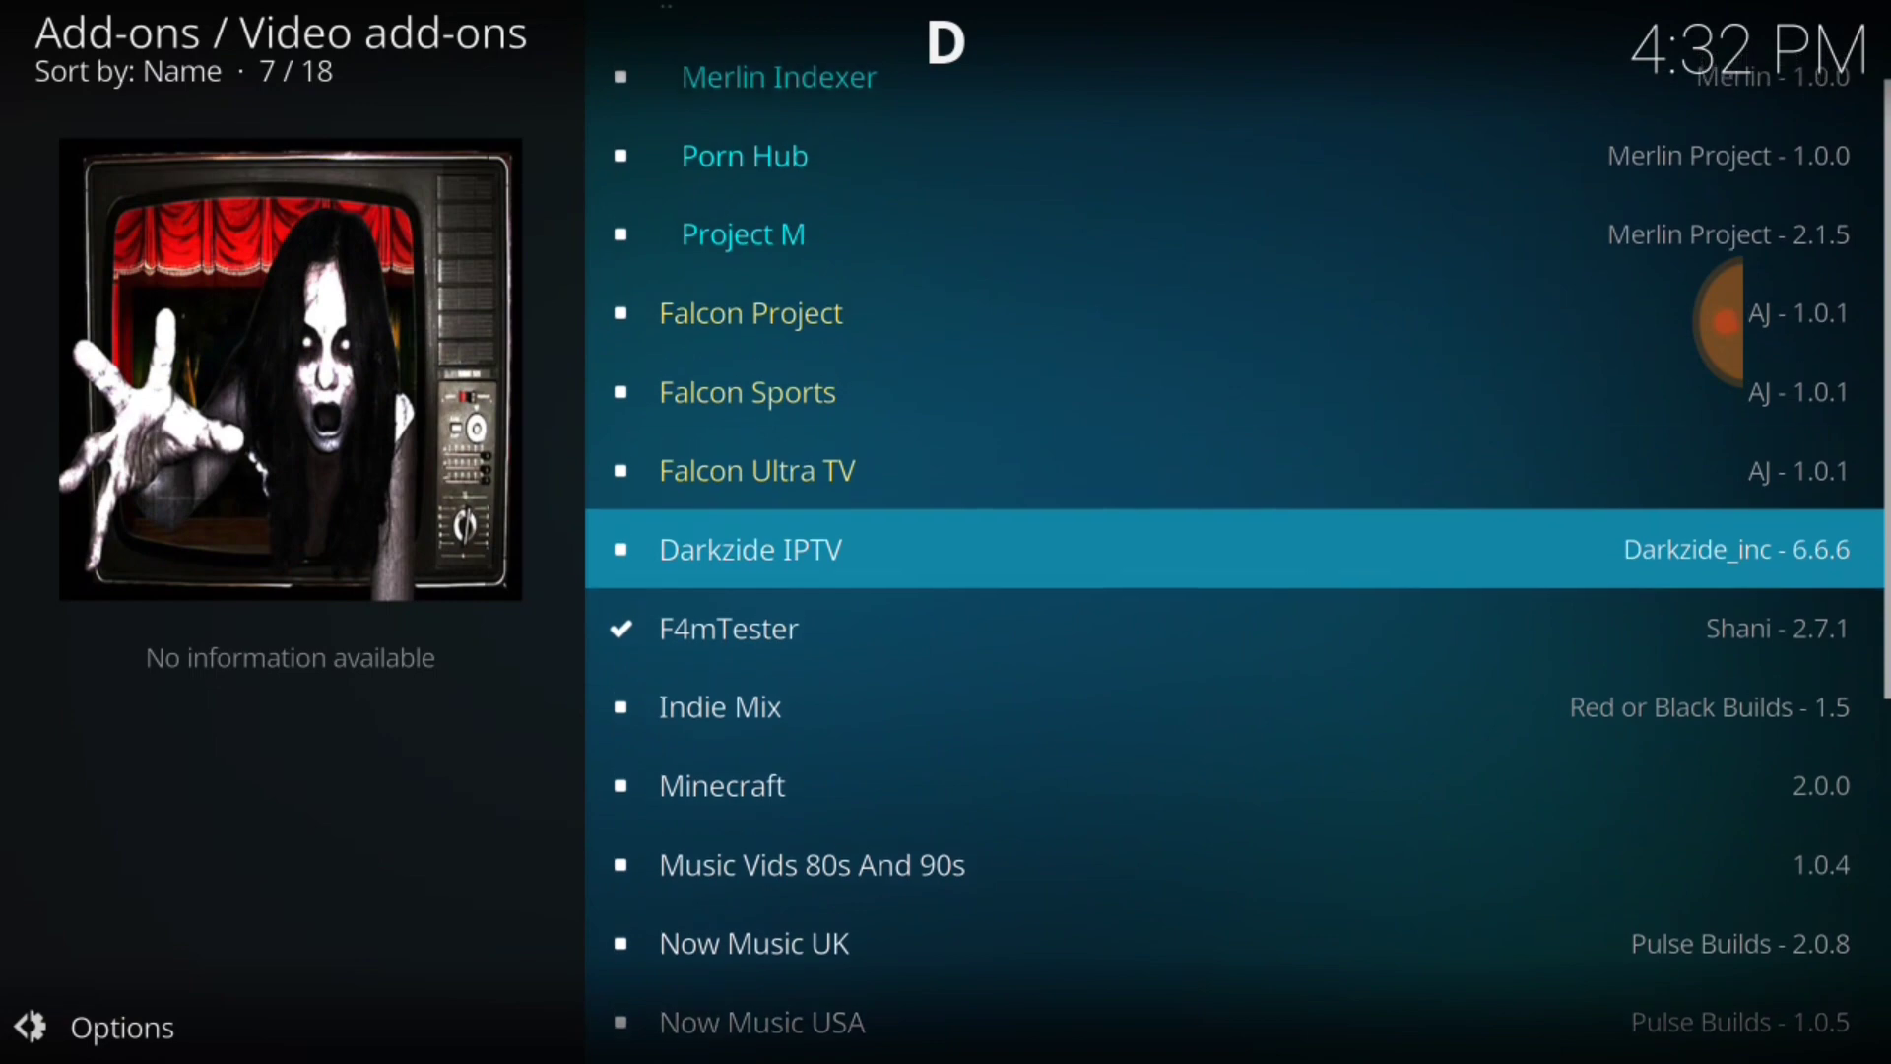
pyautogui.press('Up')
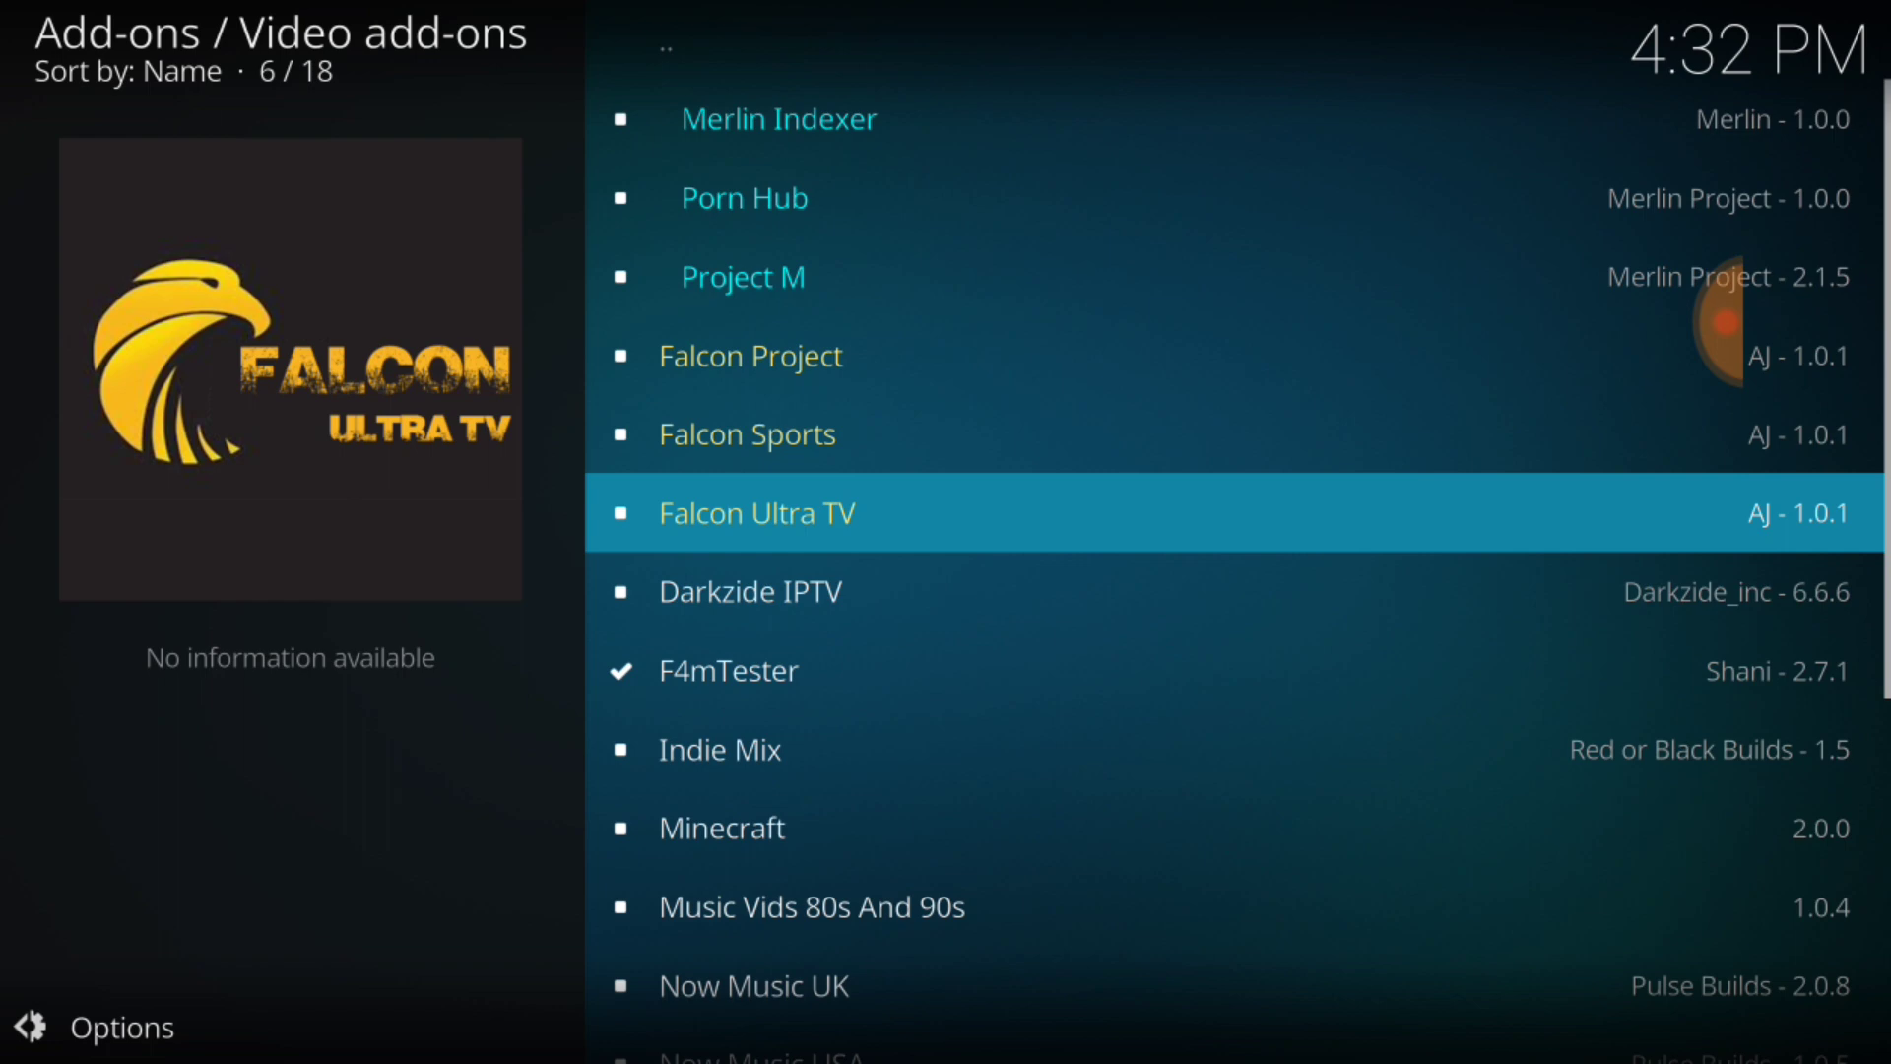
# - Install the Project M and Porn Hub video add-ons from the Merlin Repository
pyautogui.click(743, 277)
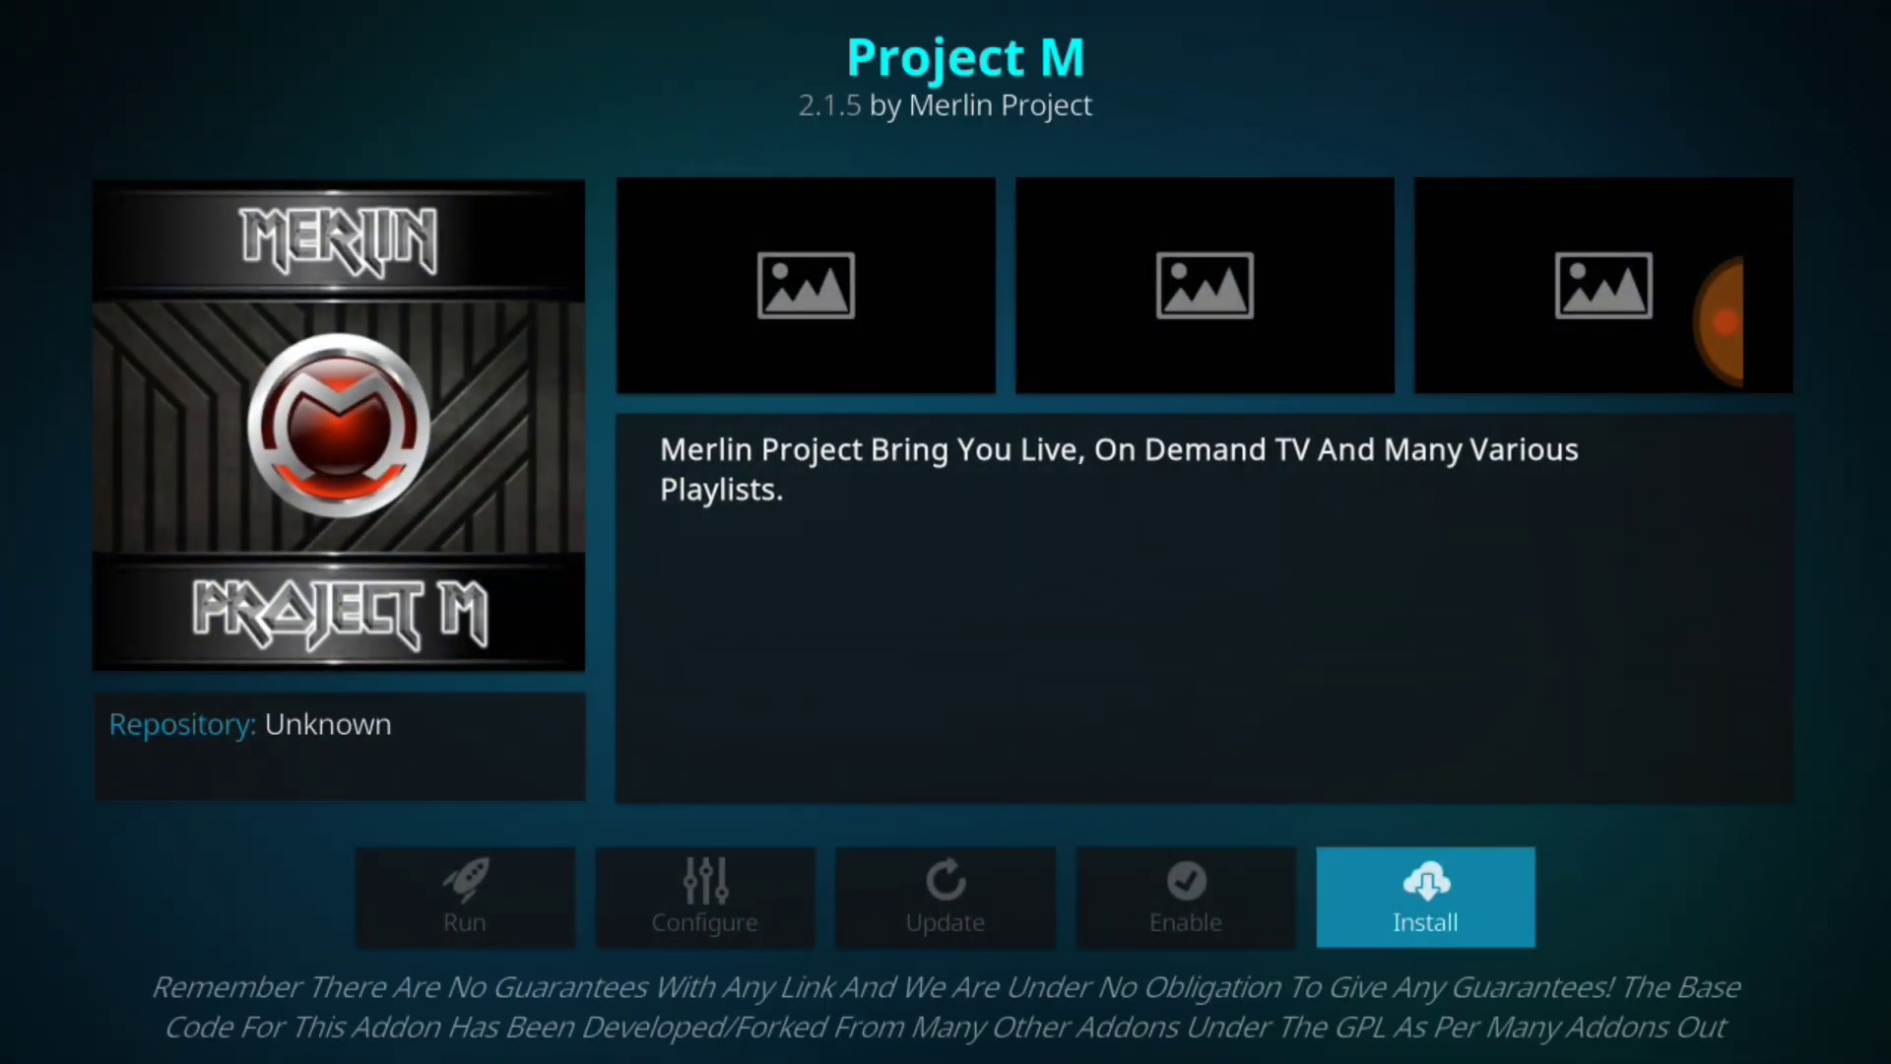
pyautogui.press('Return')
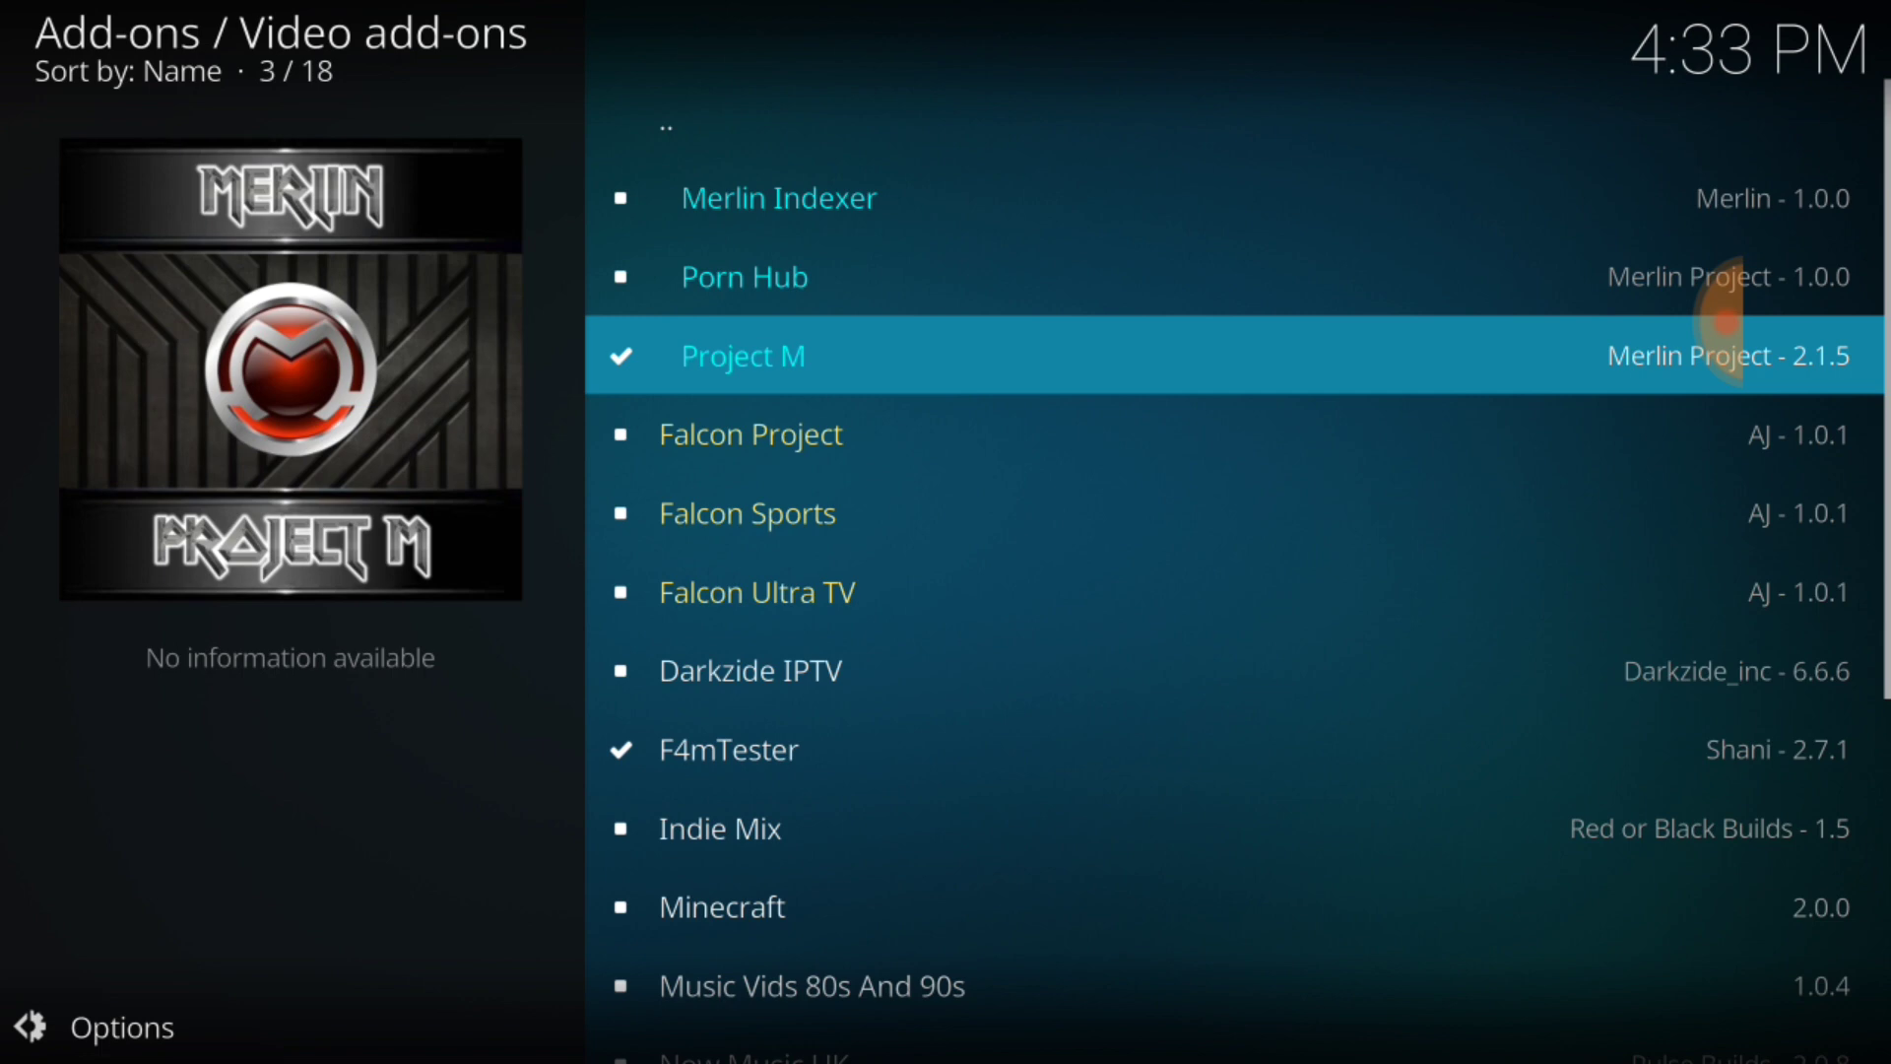
pyautogui.press('Up')
pyautogui.press('Return')
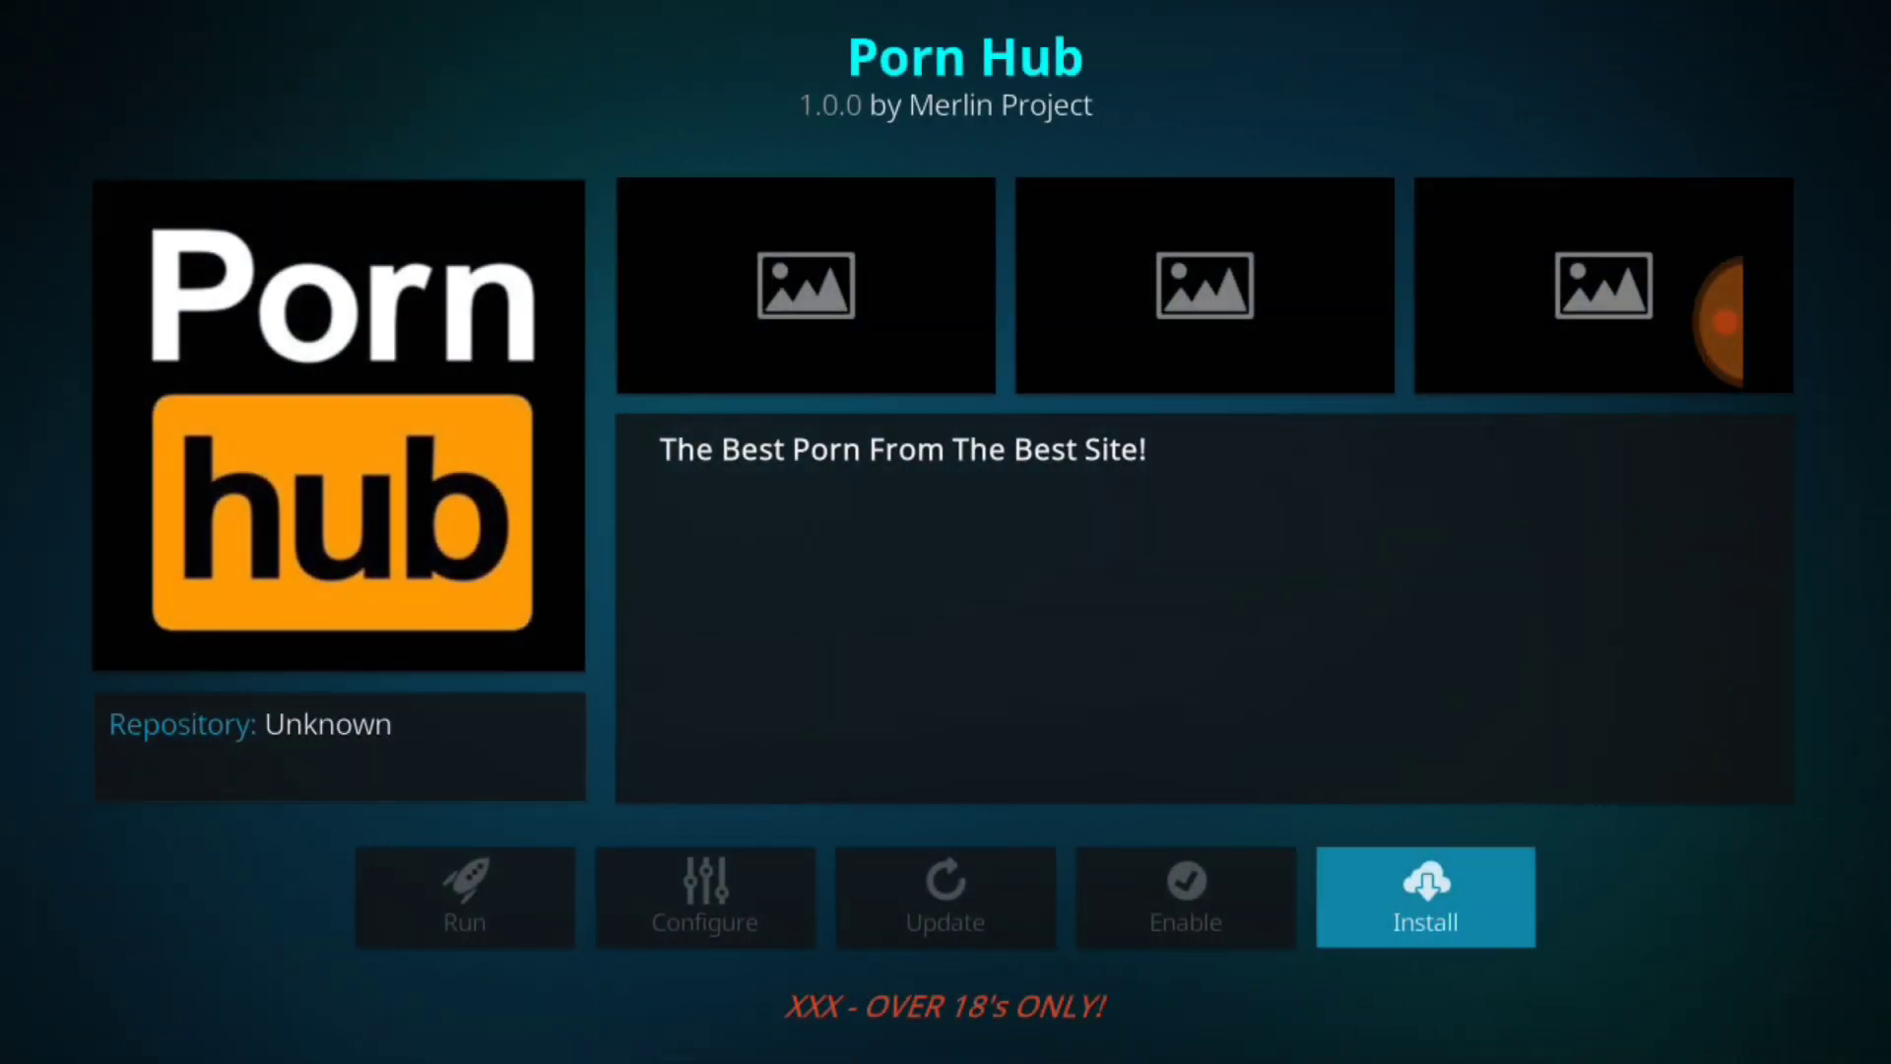
pyautogui.press('Return')
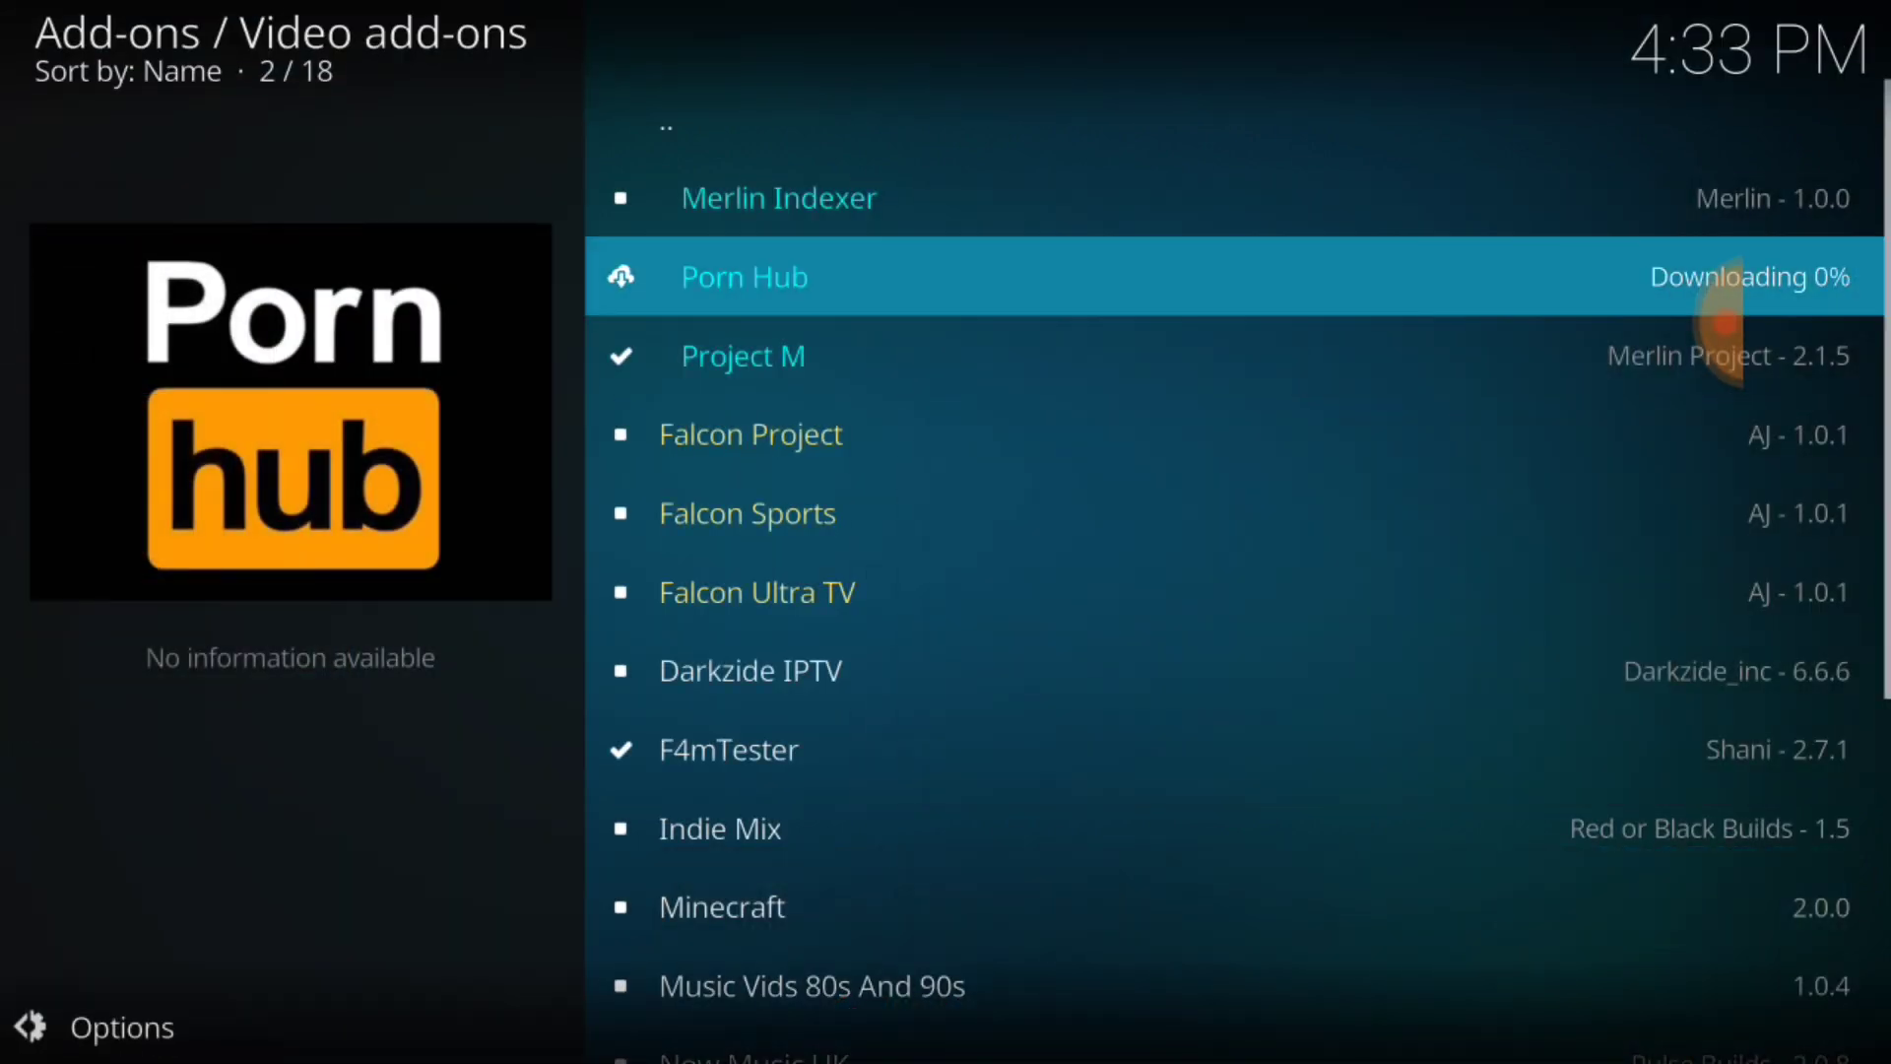
pyautogui.scroll(-2, 1723, 322)
pyautogui.scroll(2, 1723, 322)
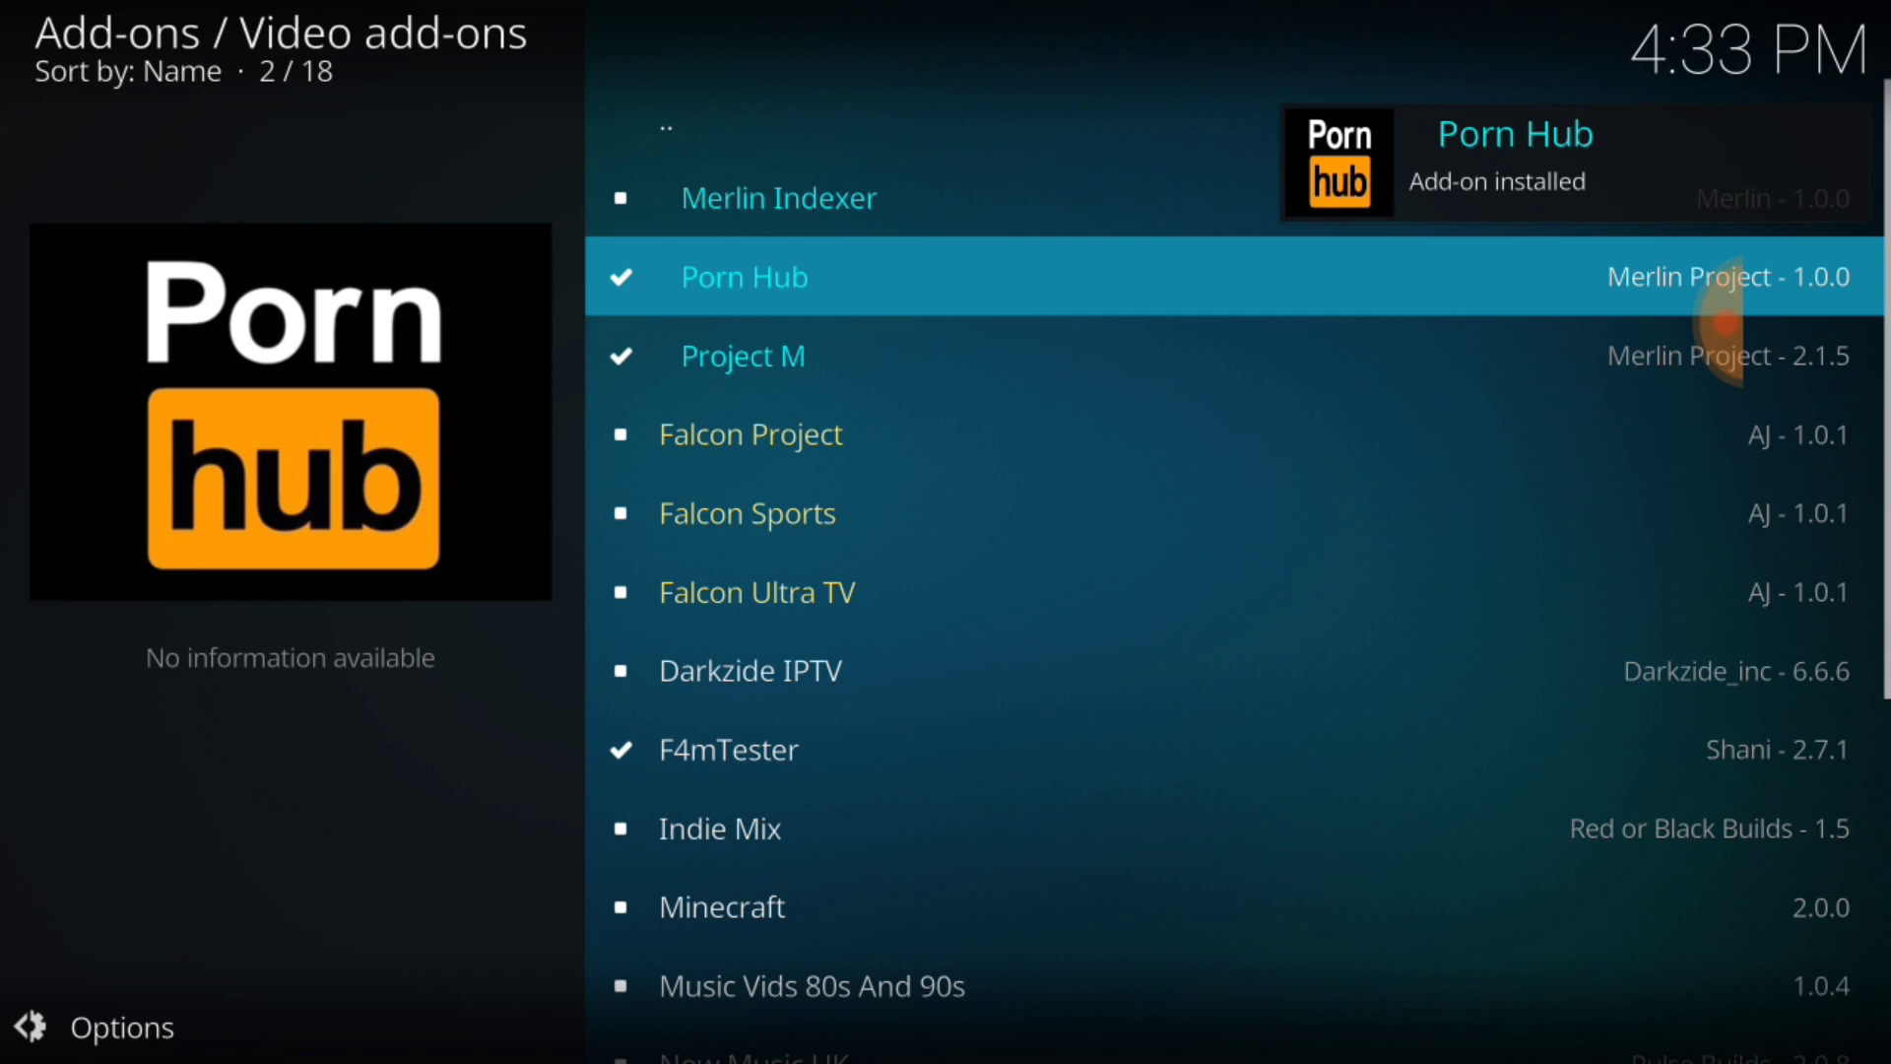
# - Leave the repository listing and the add-on browser to return to the main add-ons screen
pyautogui.scroll(-8, 1724, 322)
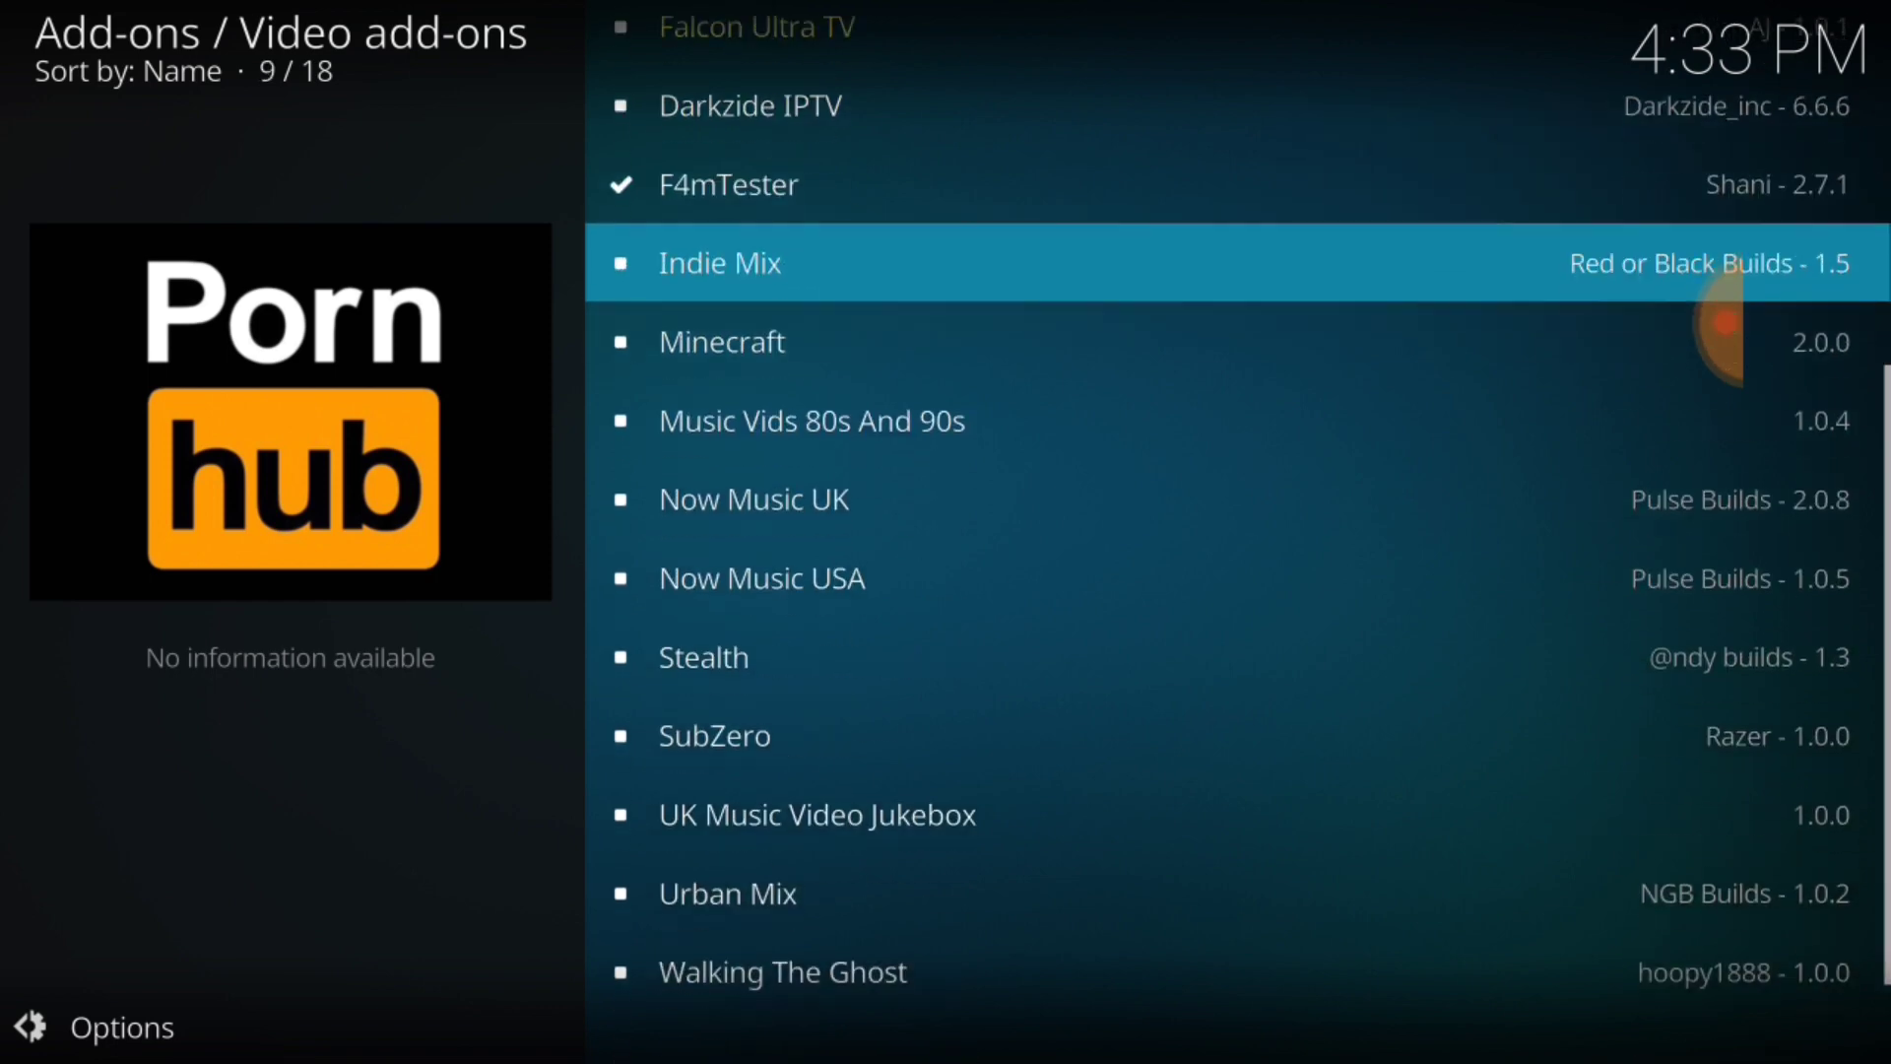
pyautogui.moveTo(1881, 906); pyautogui.dragTo(1674, 906)
pyautogui.click(1817, 845)
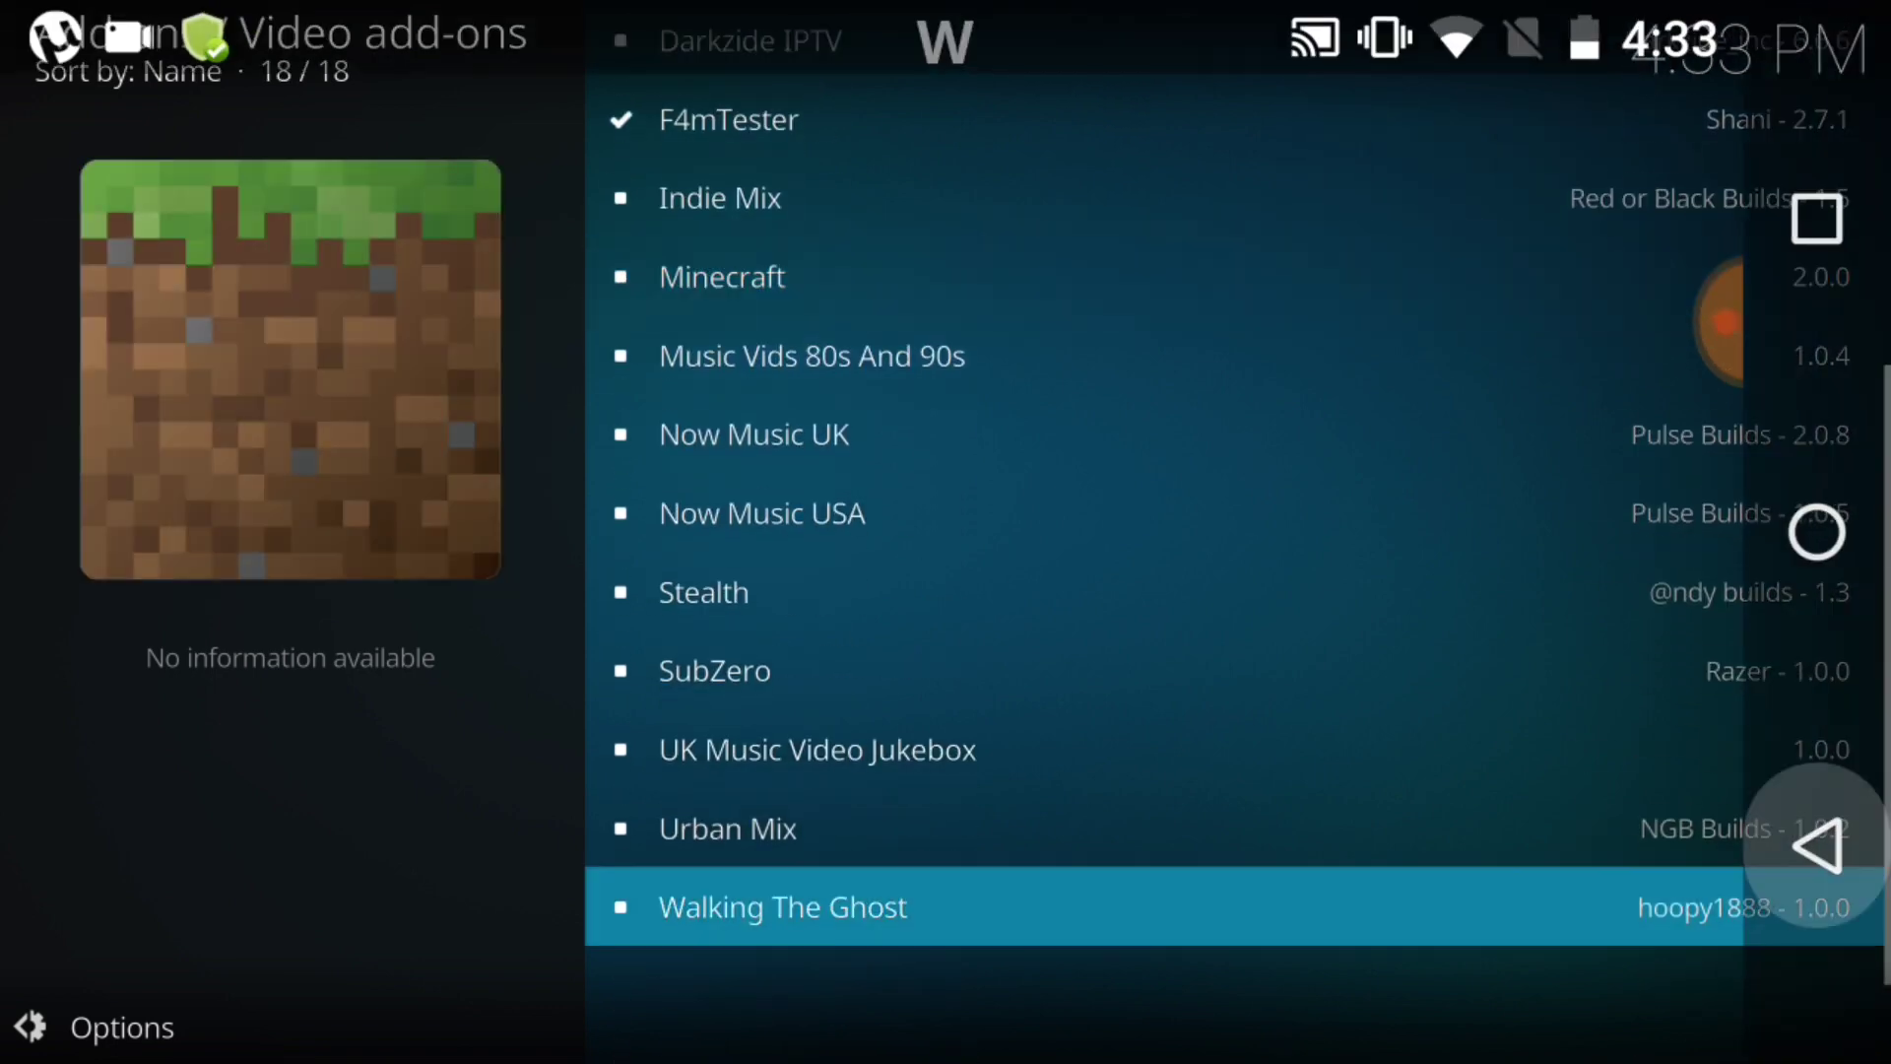
pyautogui.click(1817, 845)
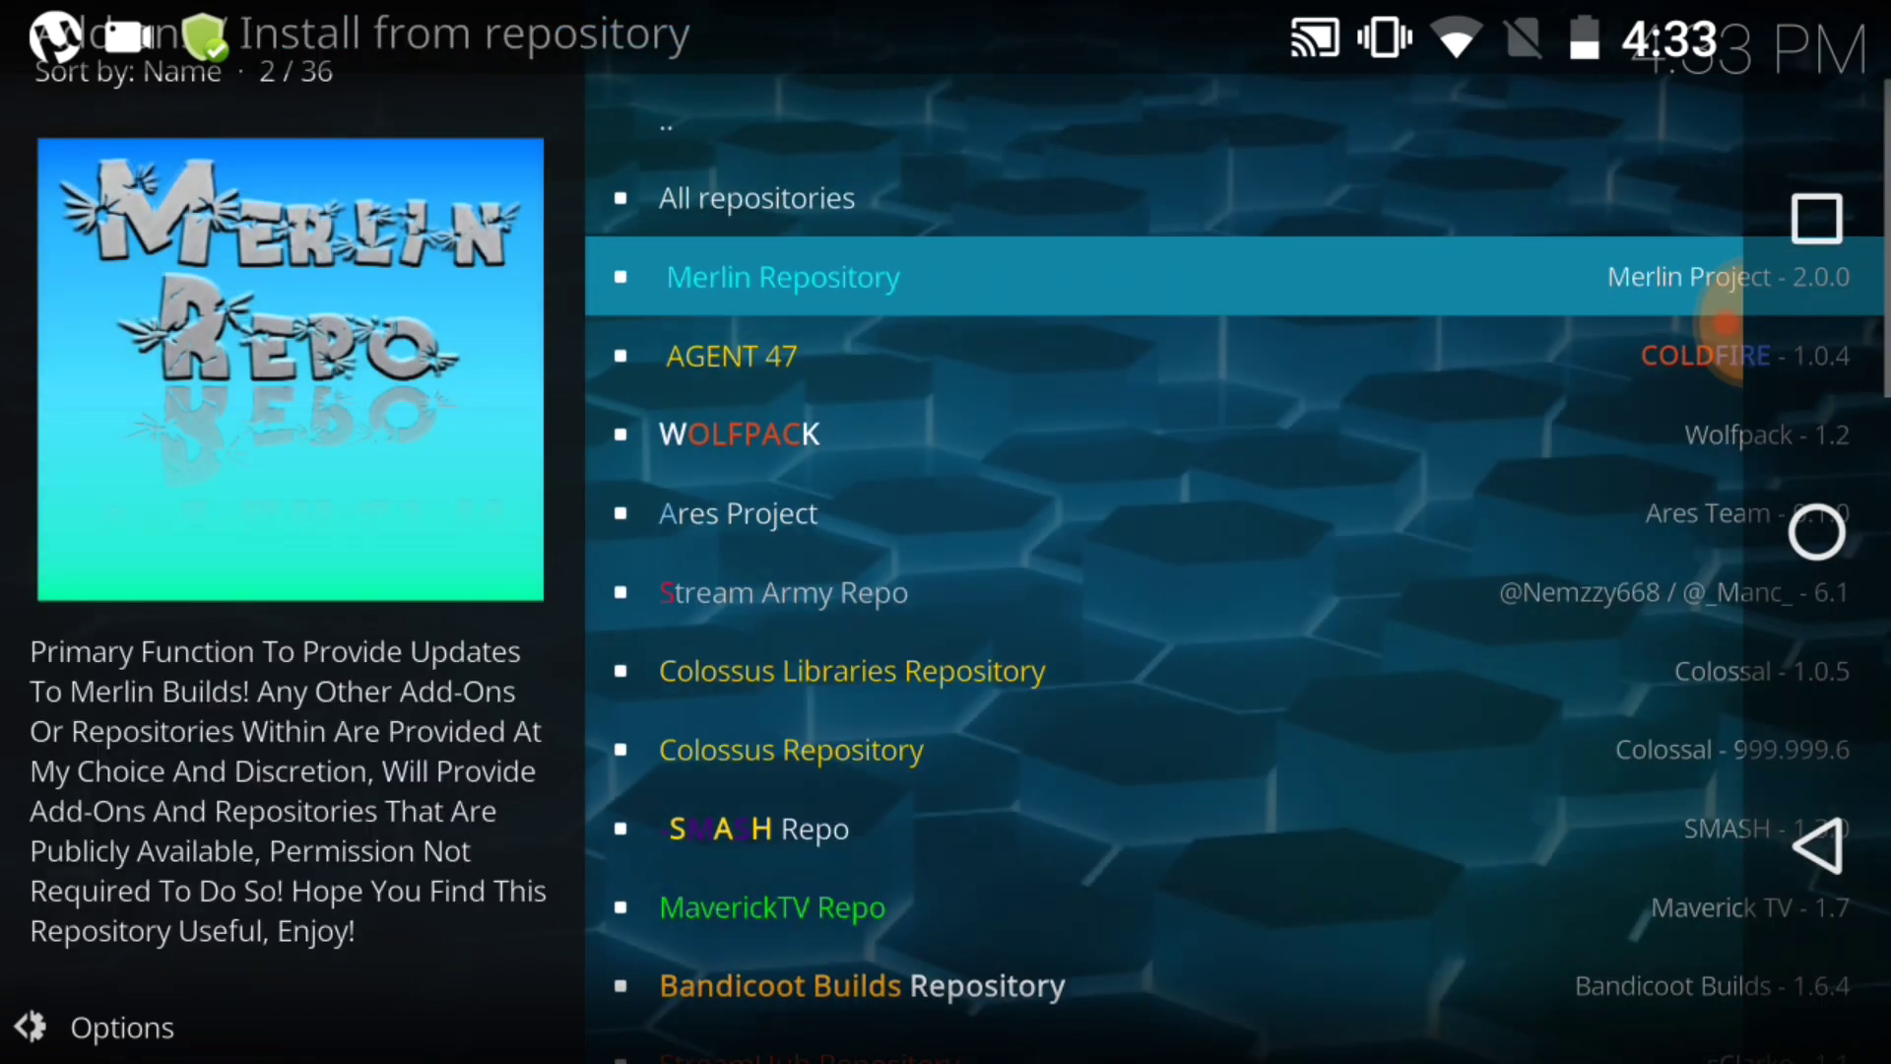
pyautogui.click(1817, 845)
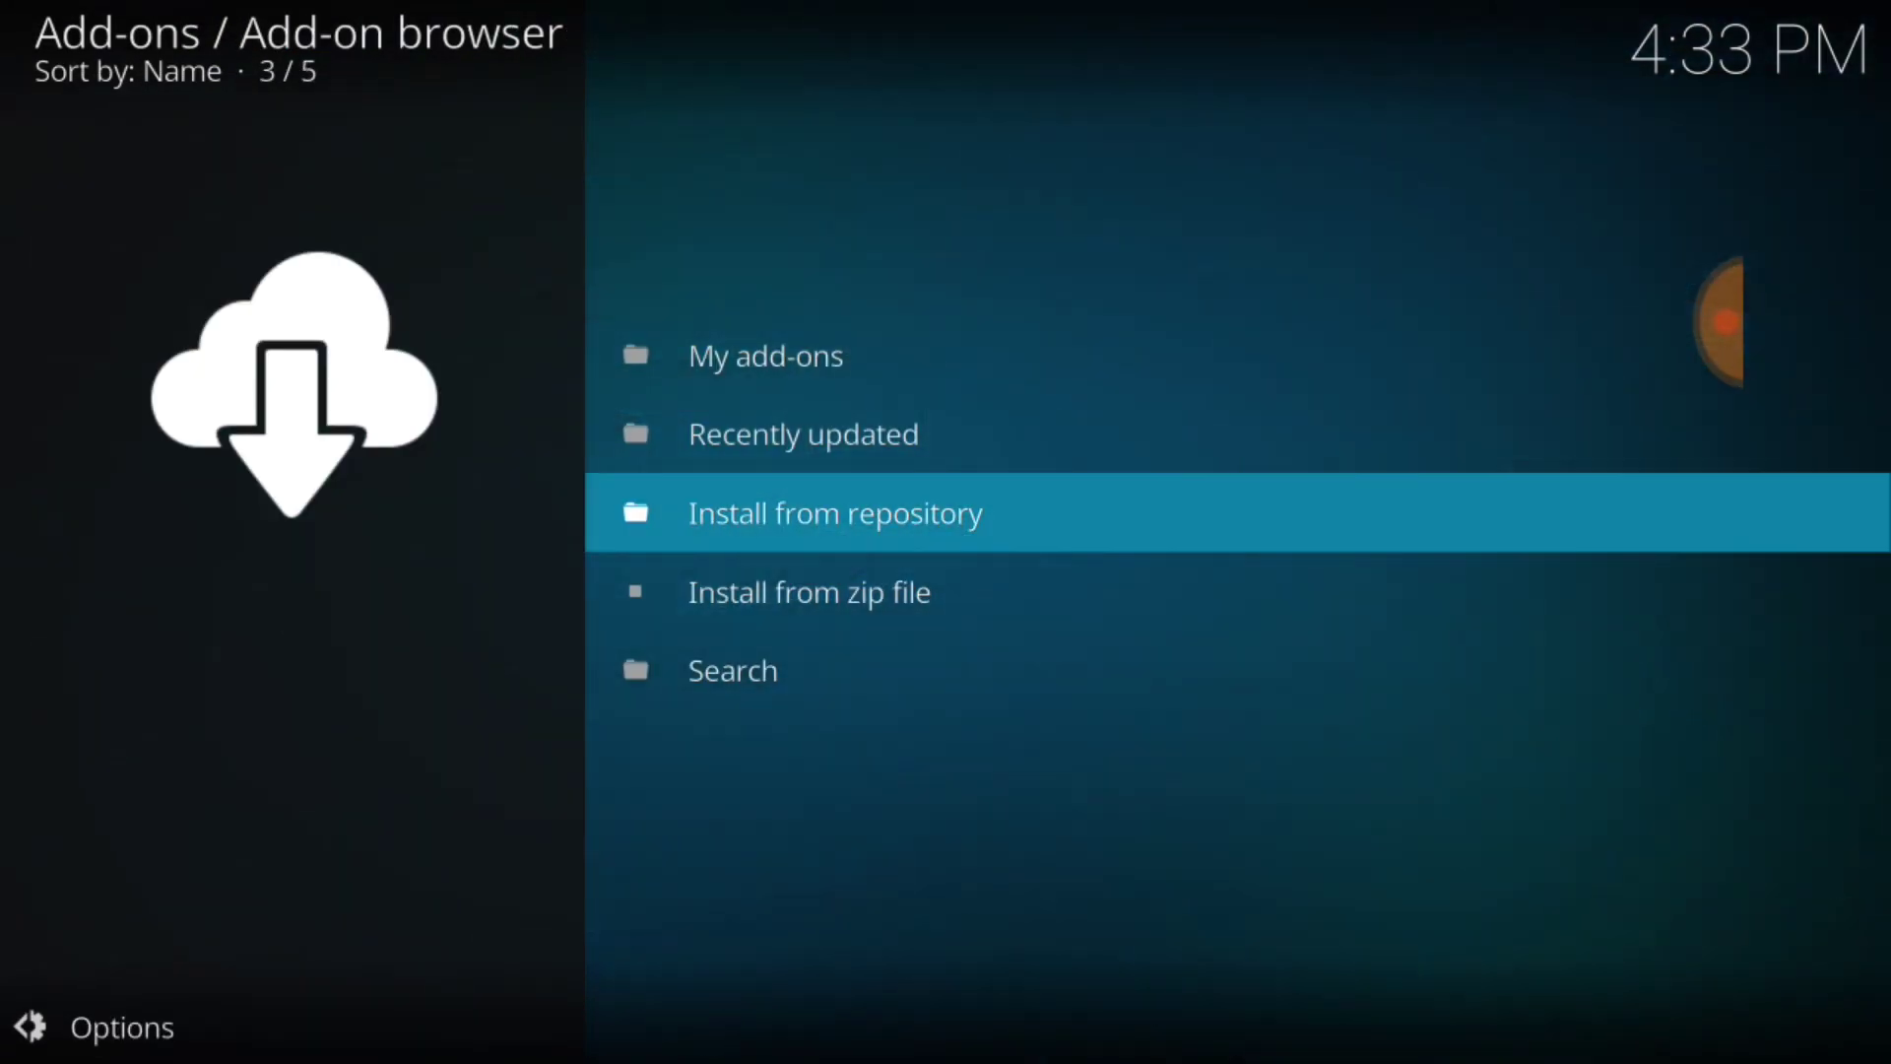
pyautogui.moveTo(1881, 906); pyautogui.dragTo(1674, 906)
pyautogui.click(1817, 845)
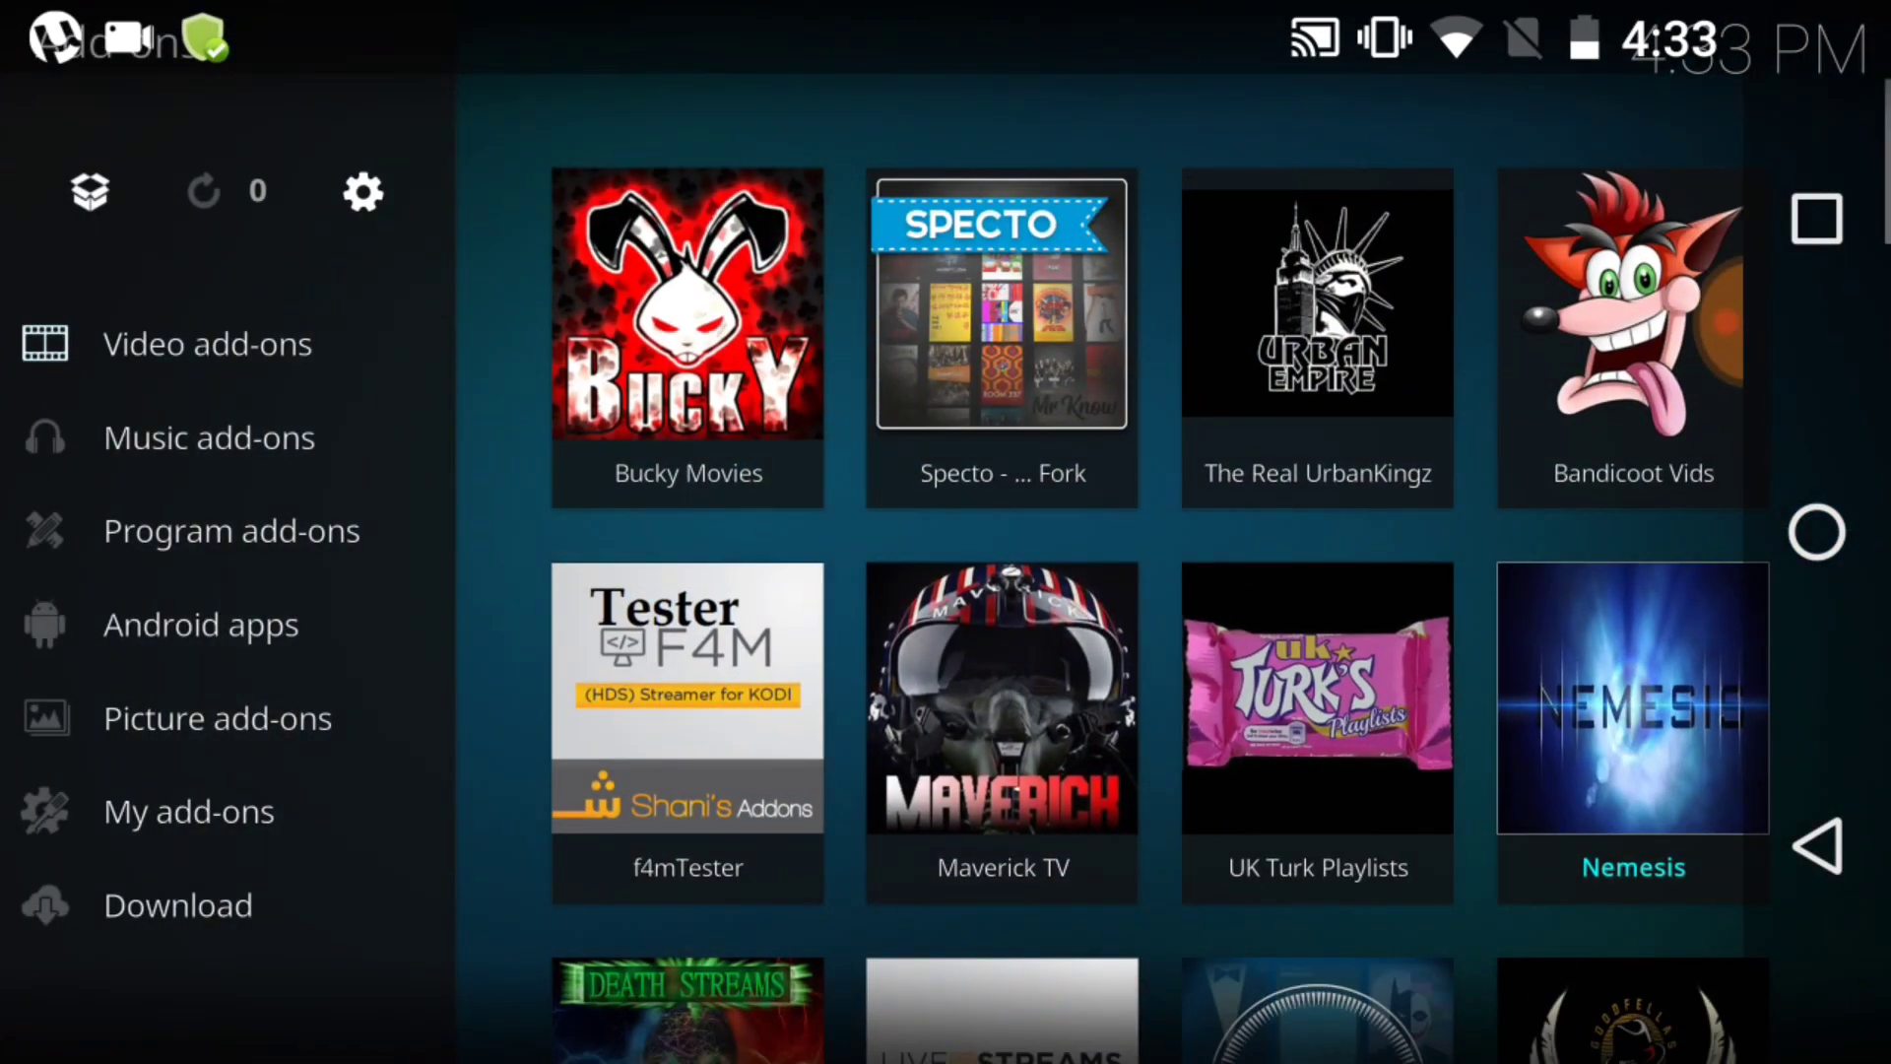
# - Find Project M among the installed video add-ons and open it
pyautogui.scroll(-5, 1162, 551)
pyautogui.scroll(-10, 1724, 320)
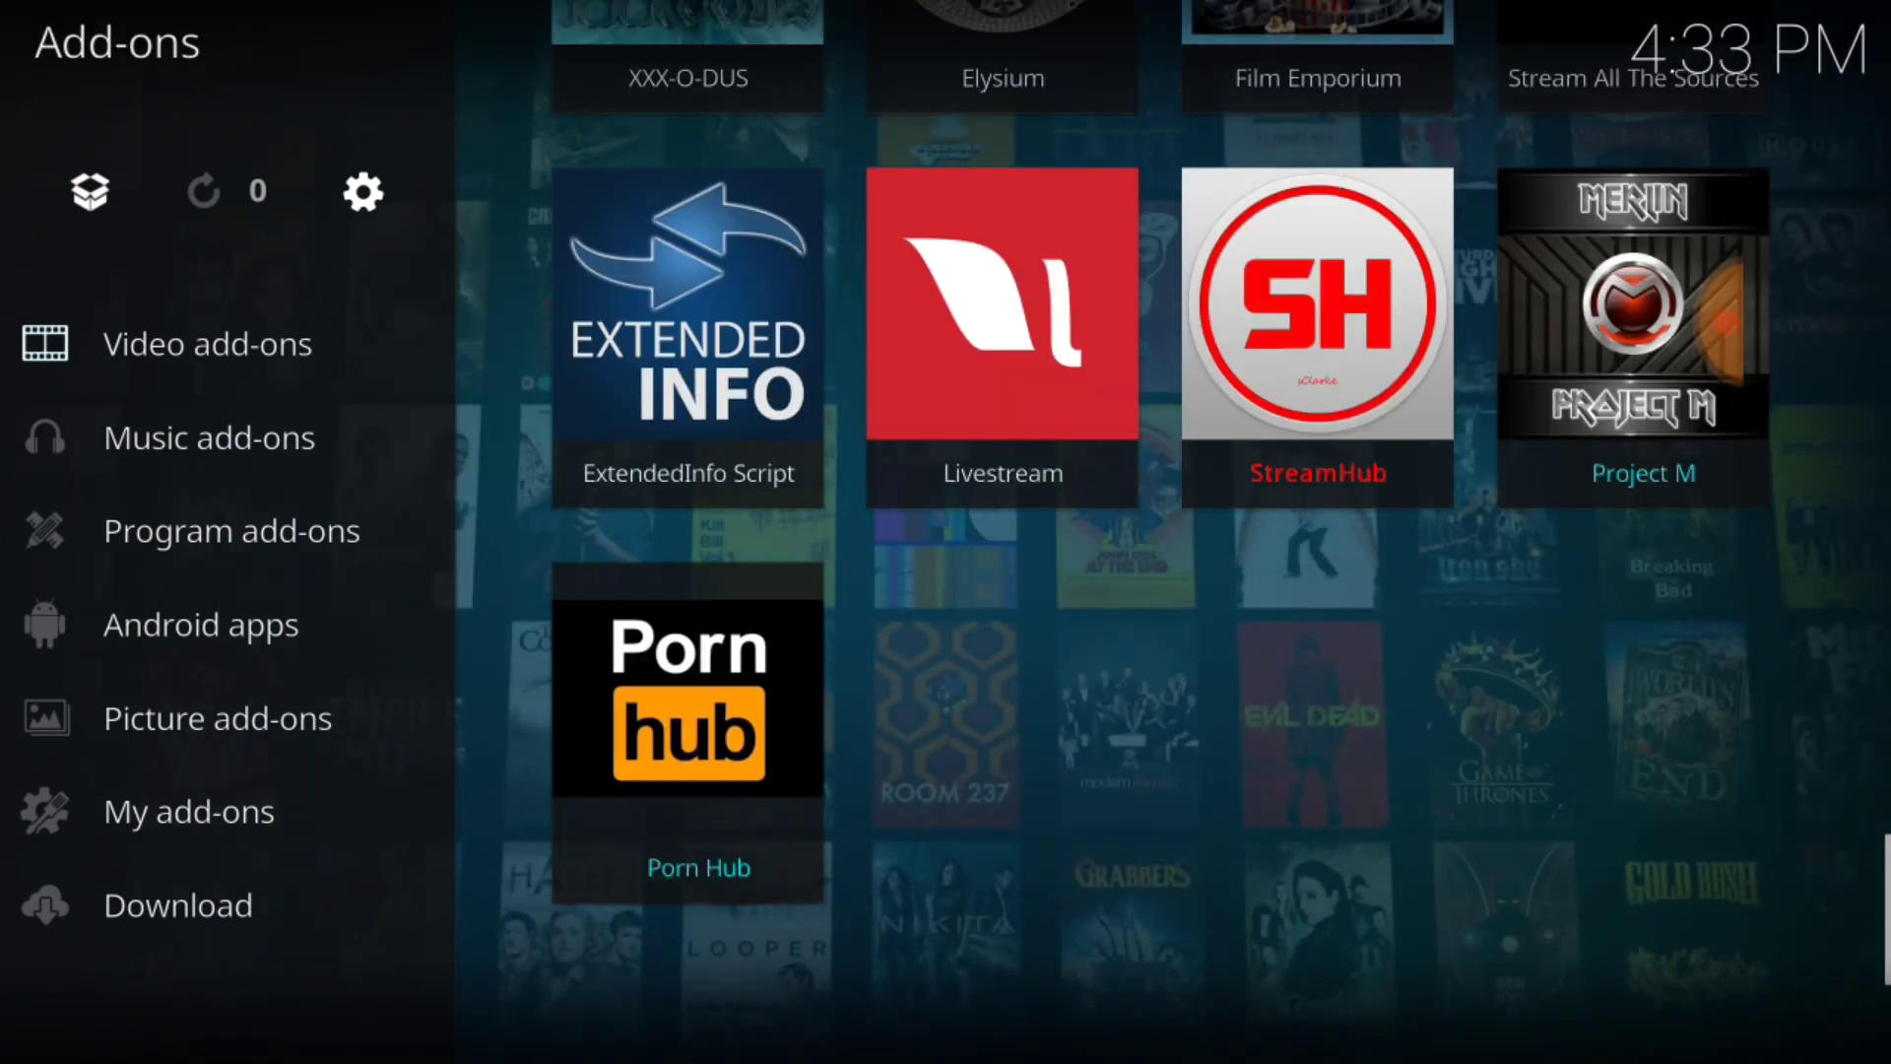
pyautogui.press('Up')
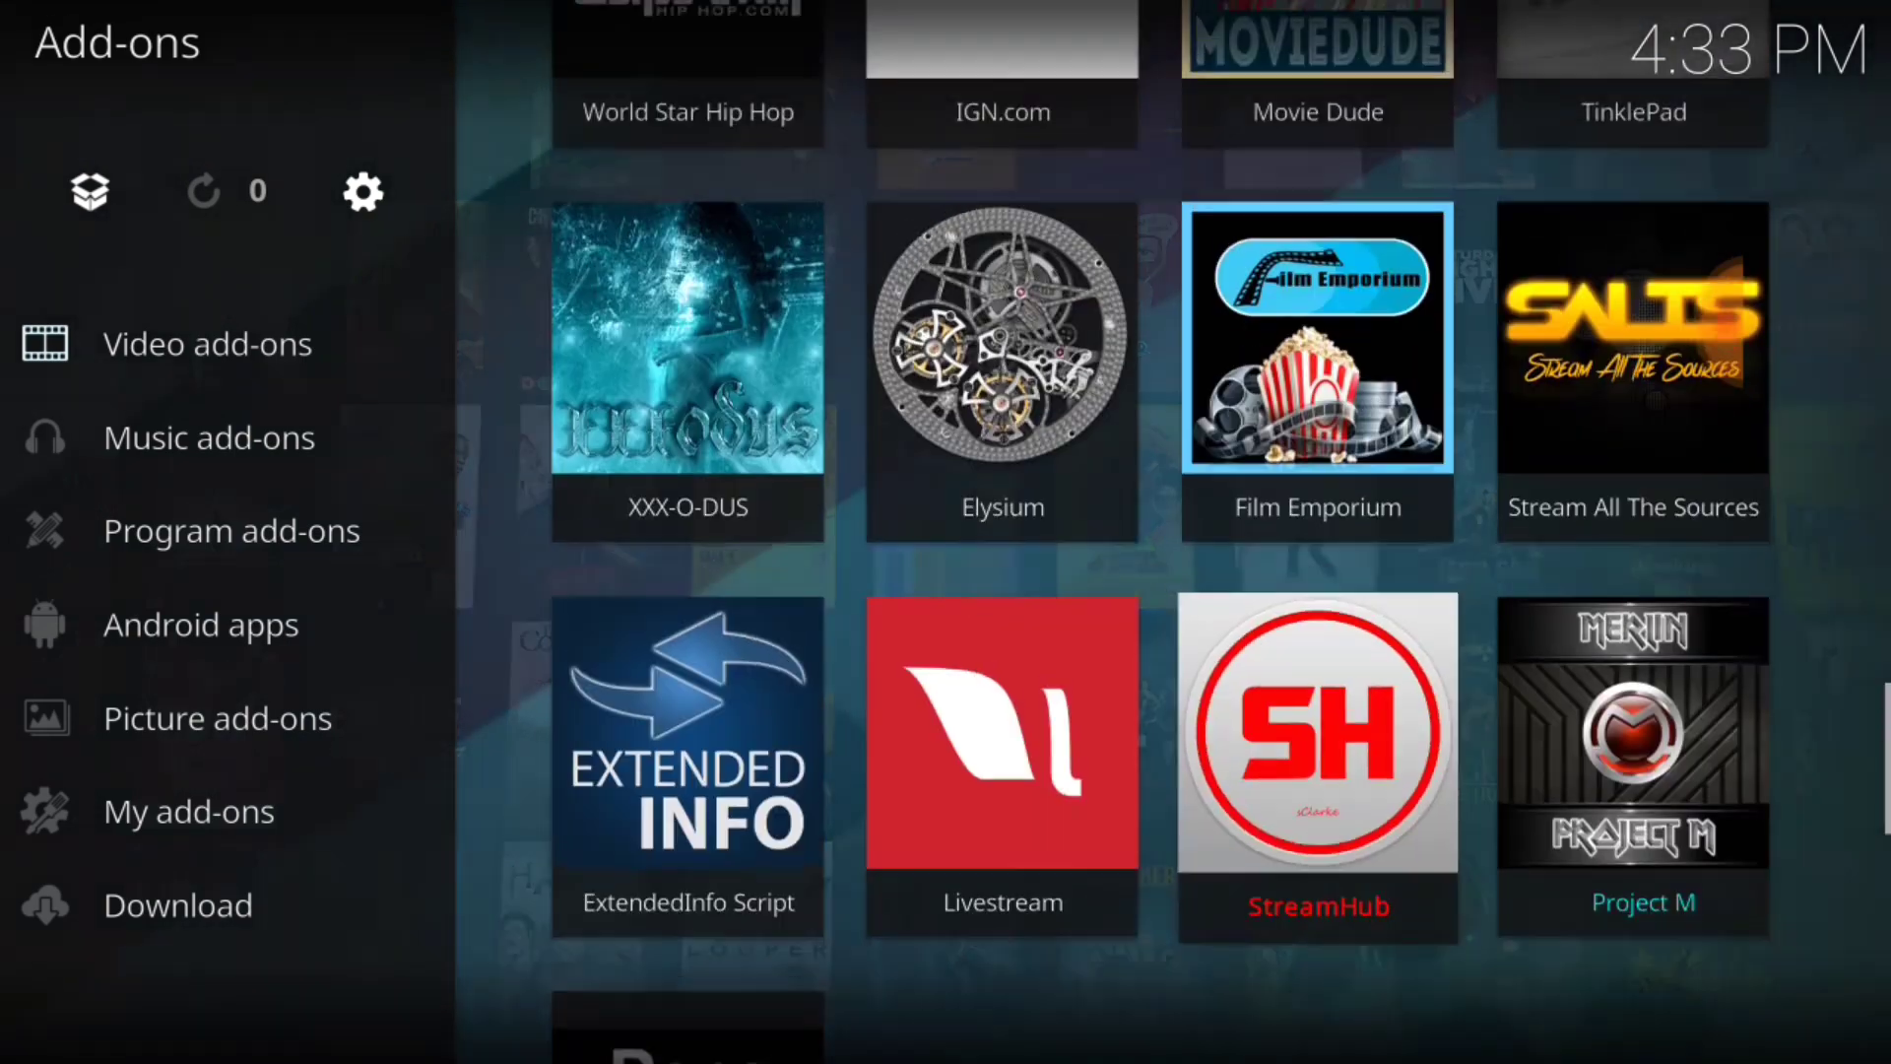
pyautogui.press('Right')
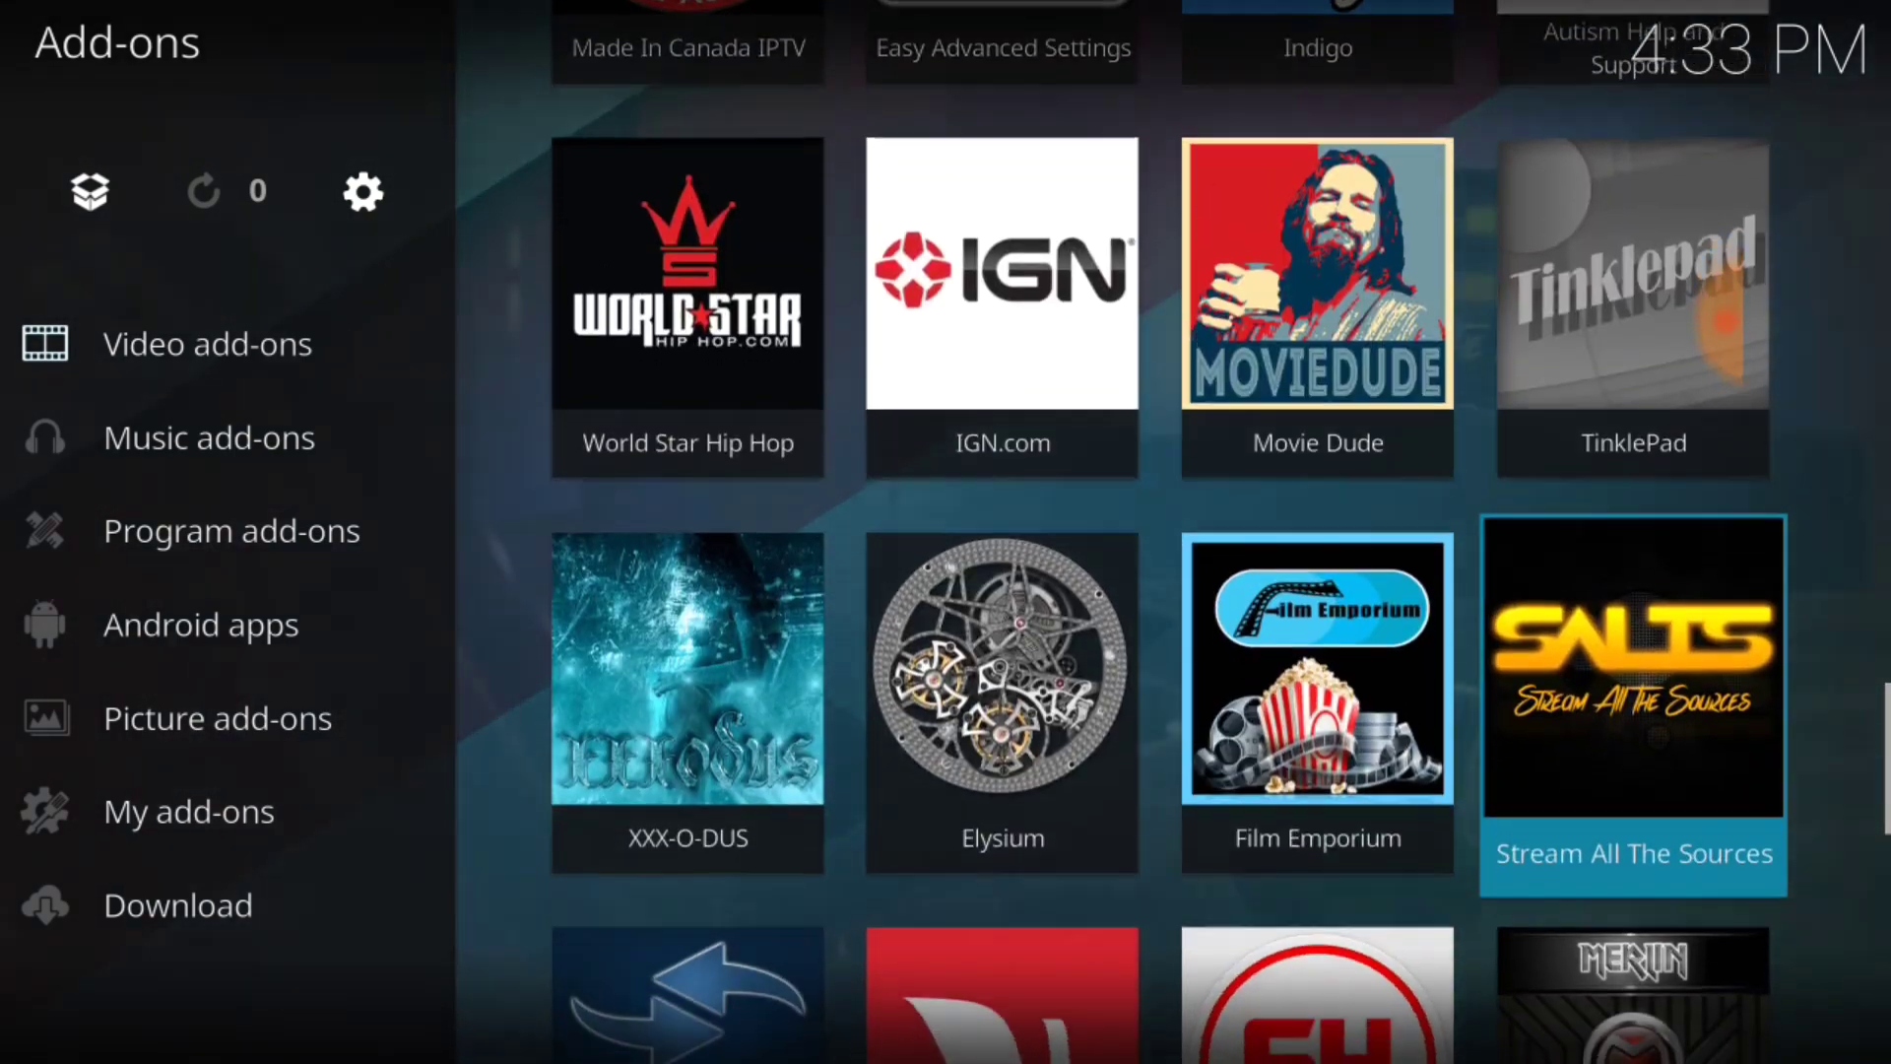
pyautogui.press('Left')
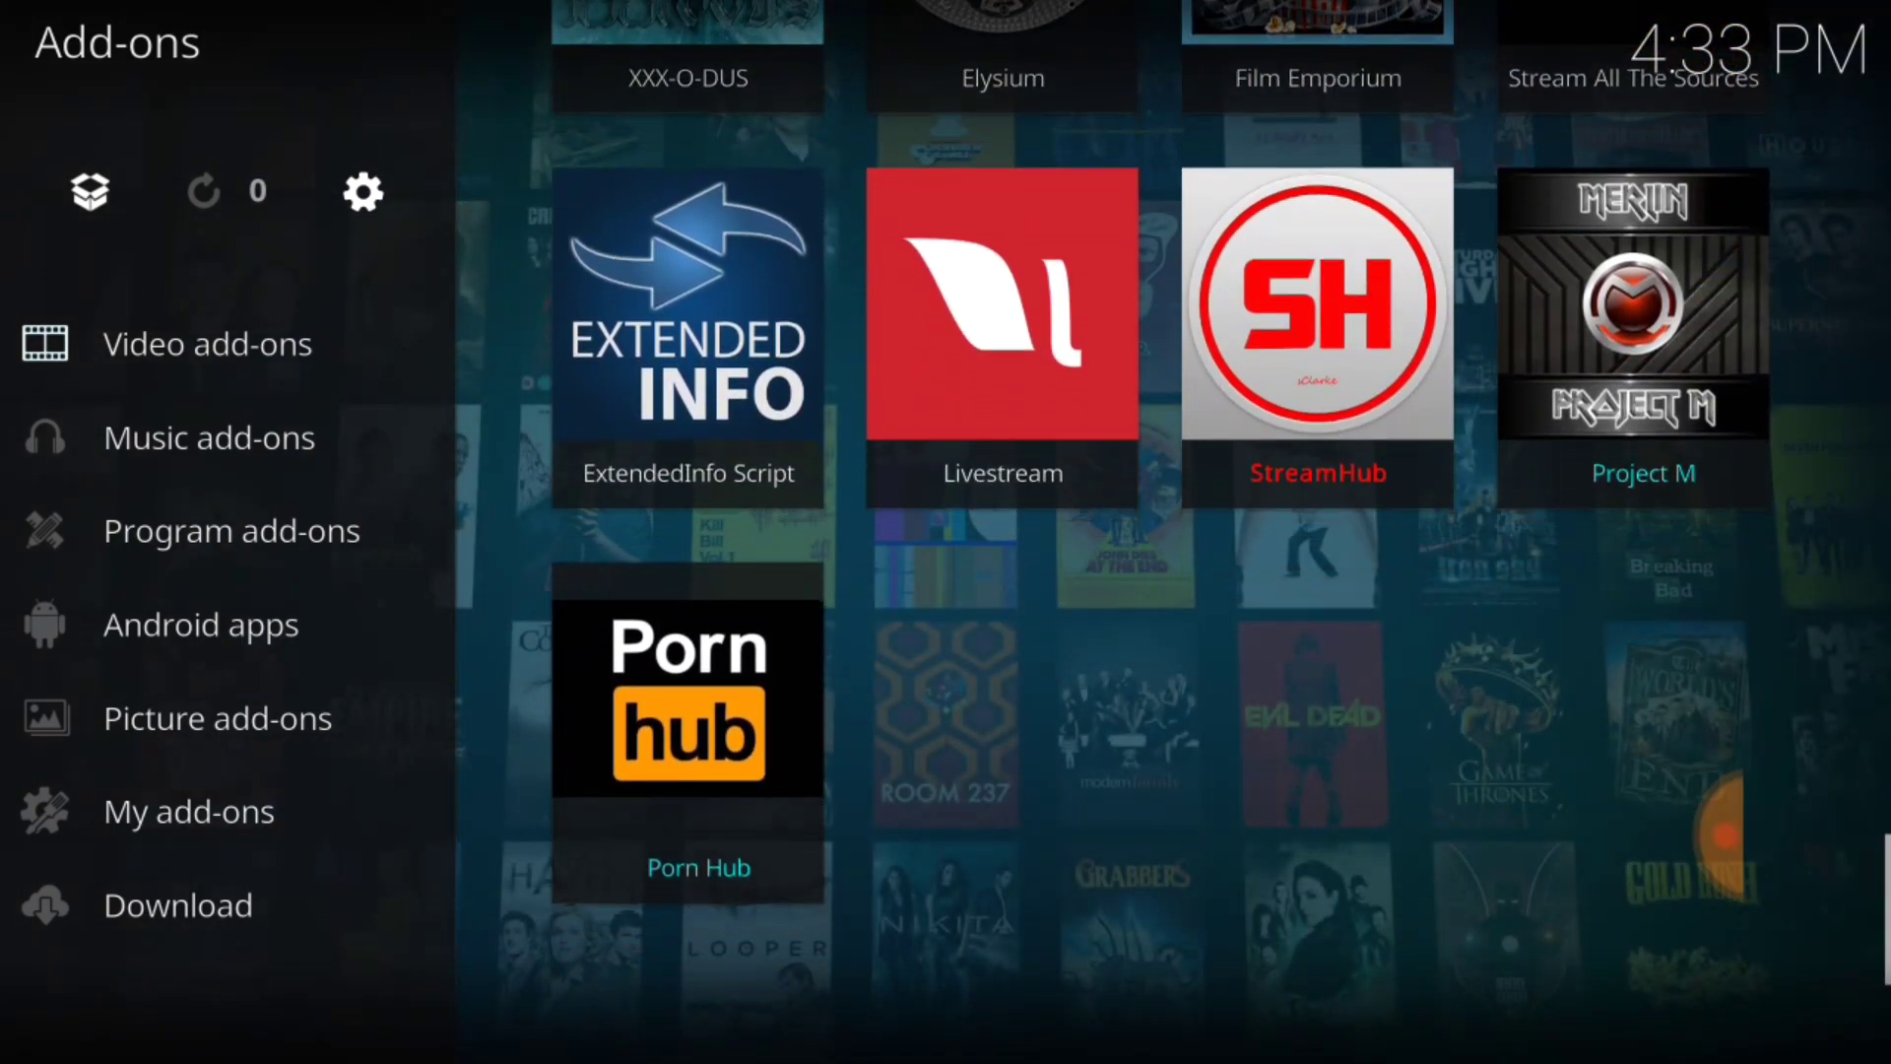
pyautogui.press('Return')
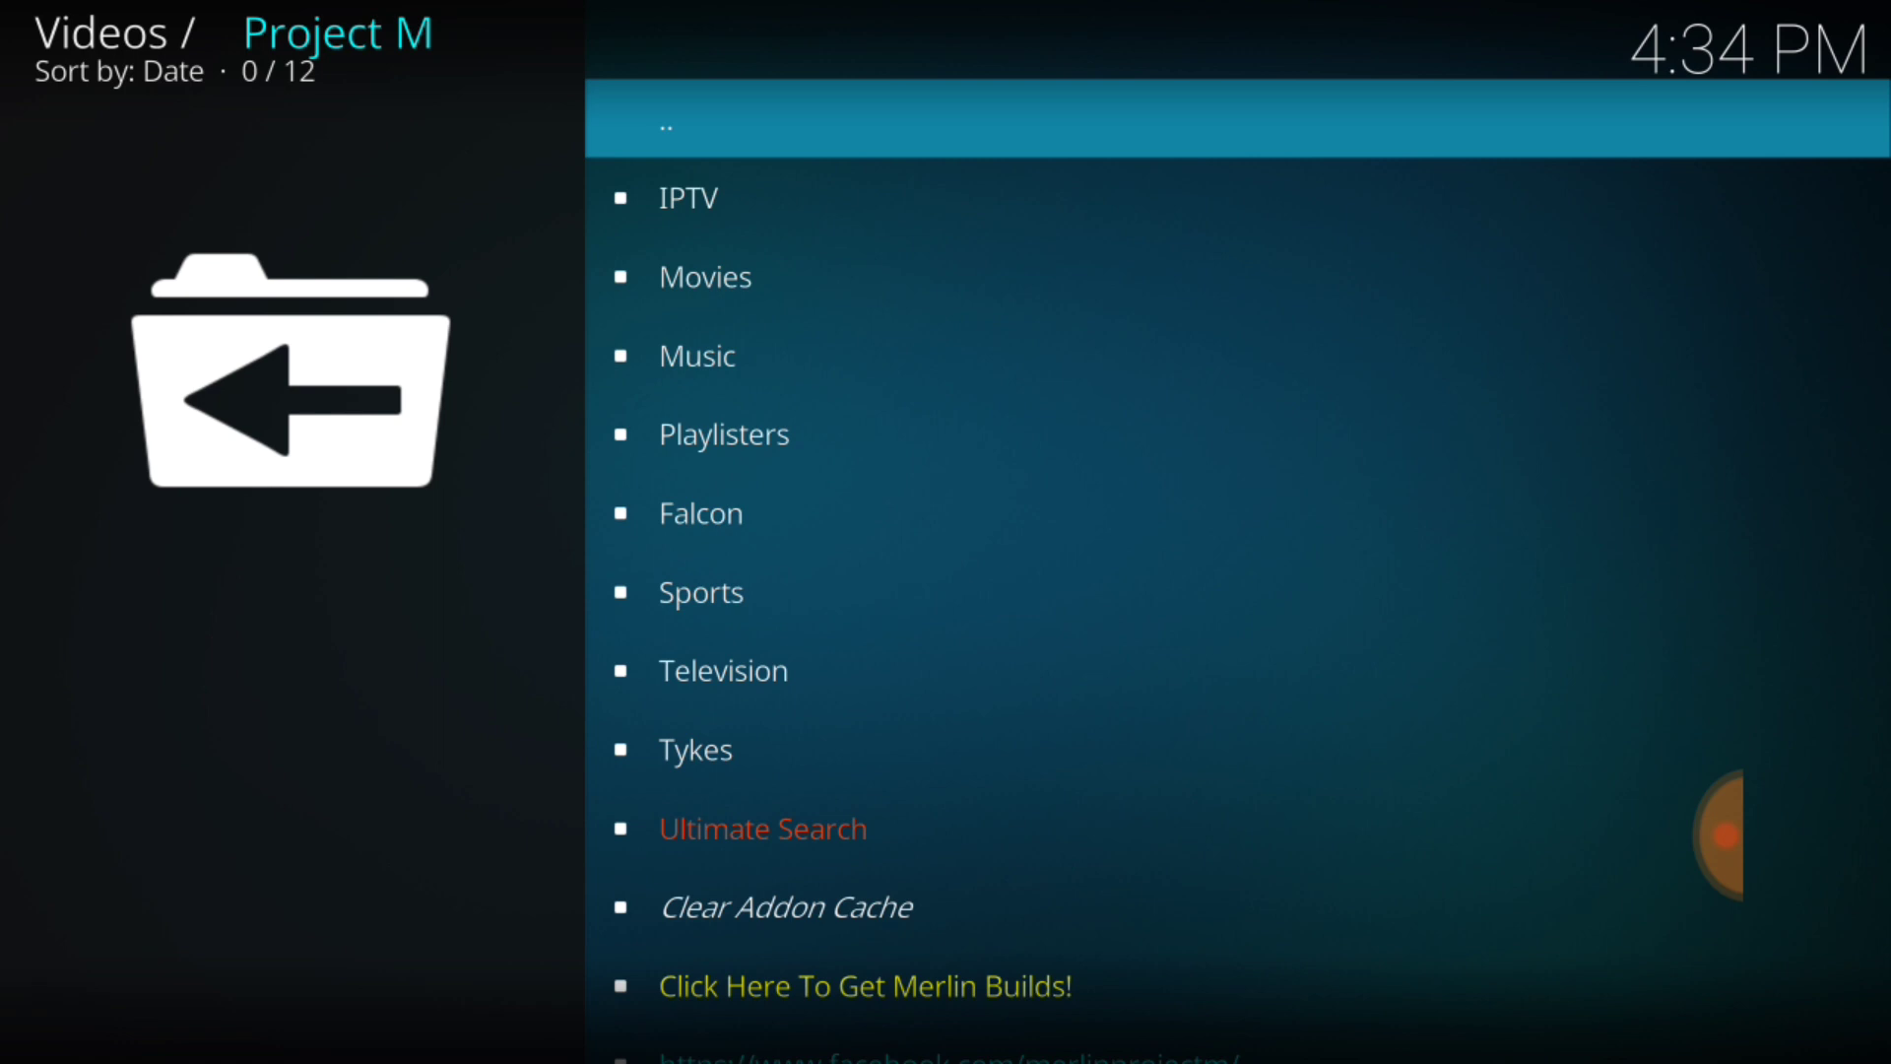
# - Look over the Project M categories and open Movies
pyautogui.press('Up')
pyautogui.press('Up')
pyautogui.press('Up')
pyautogui.press('Up')
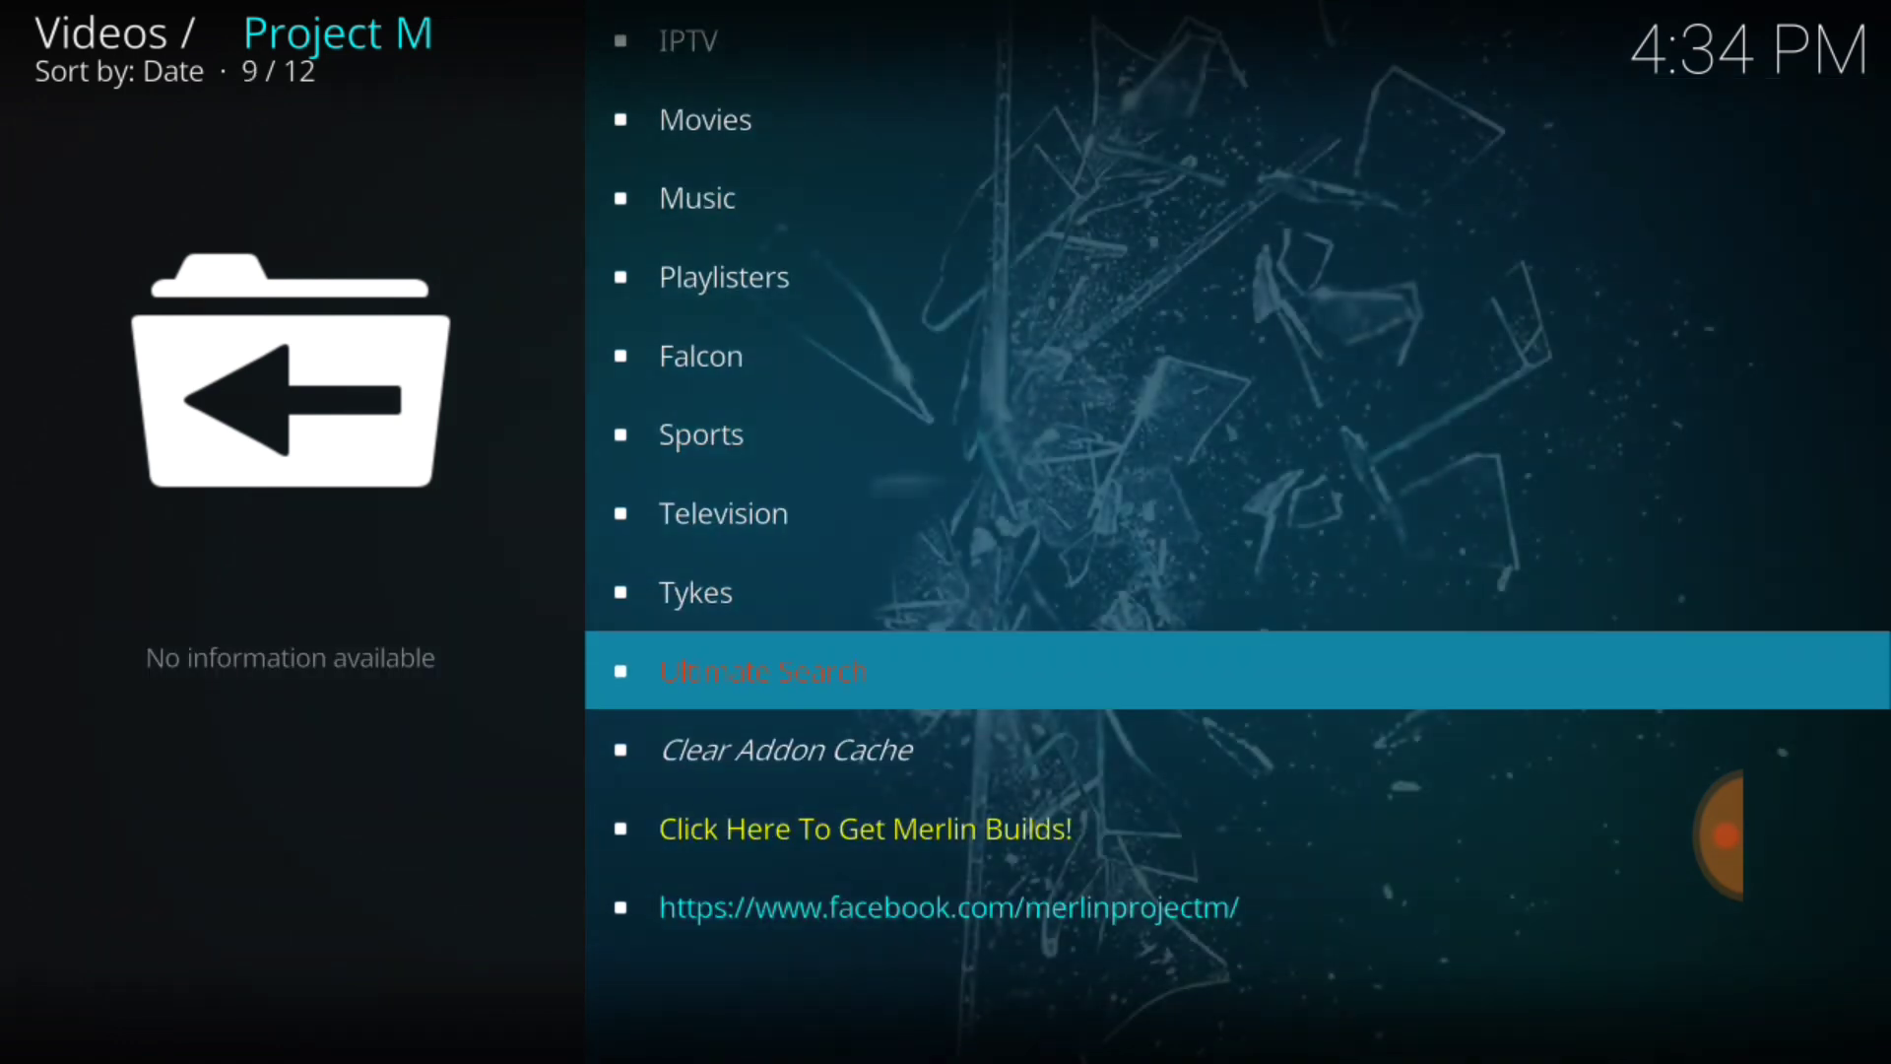
pyautogui.press('Up')
pyautogui.press('Up')
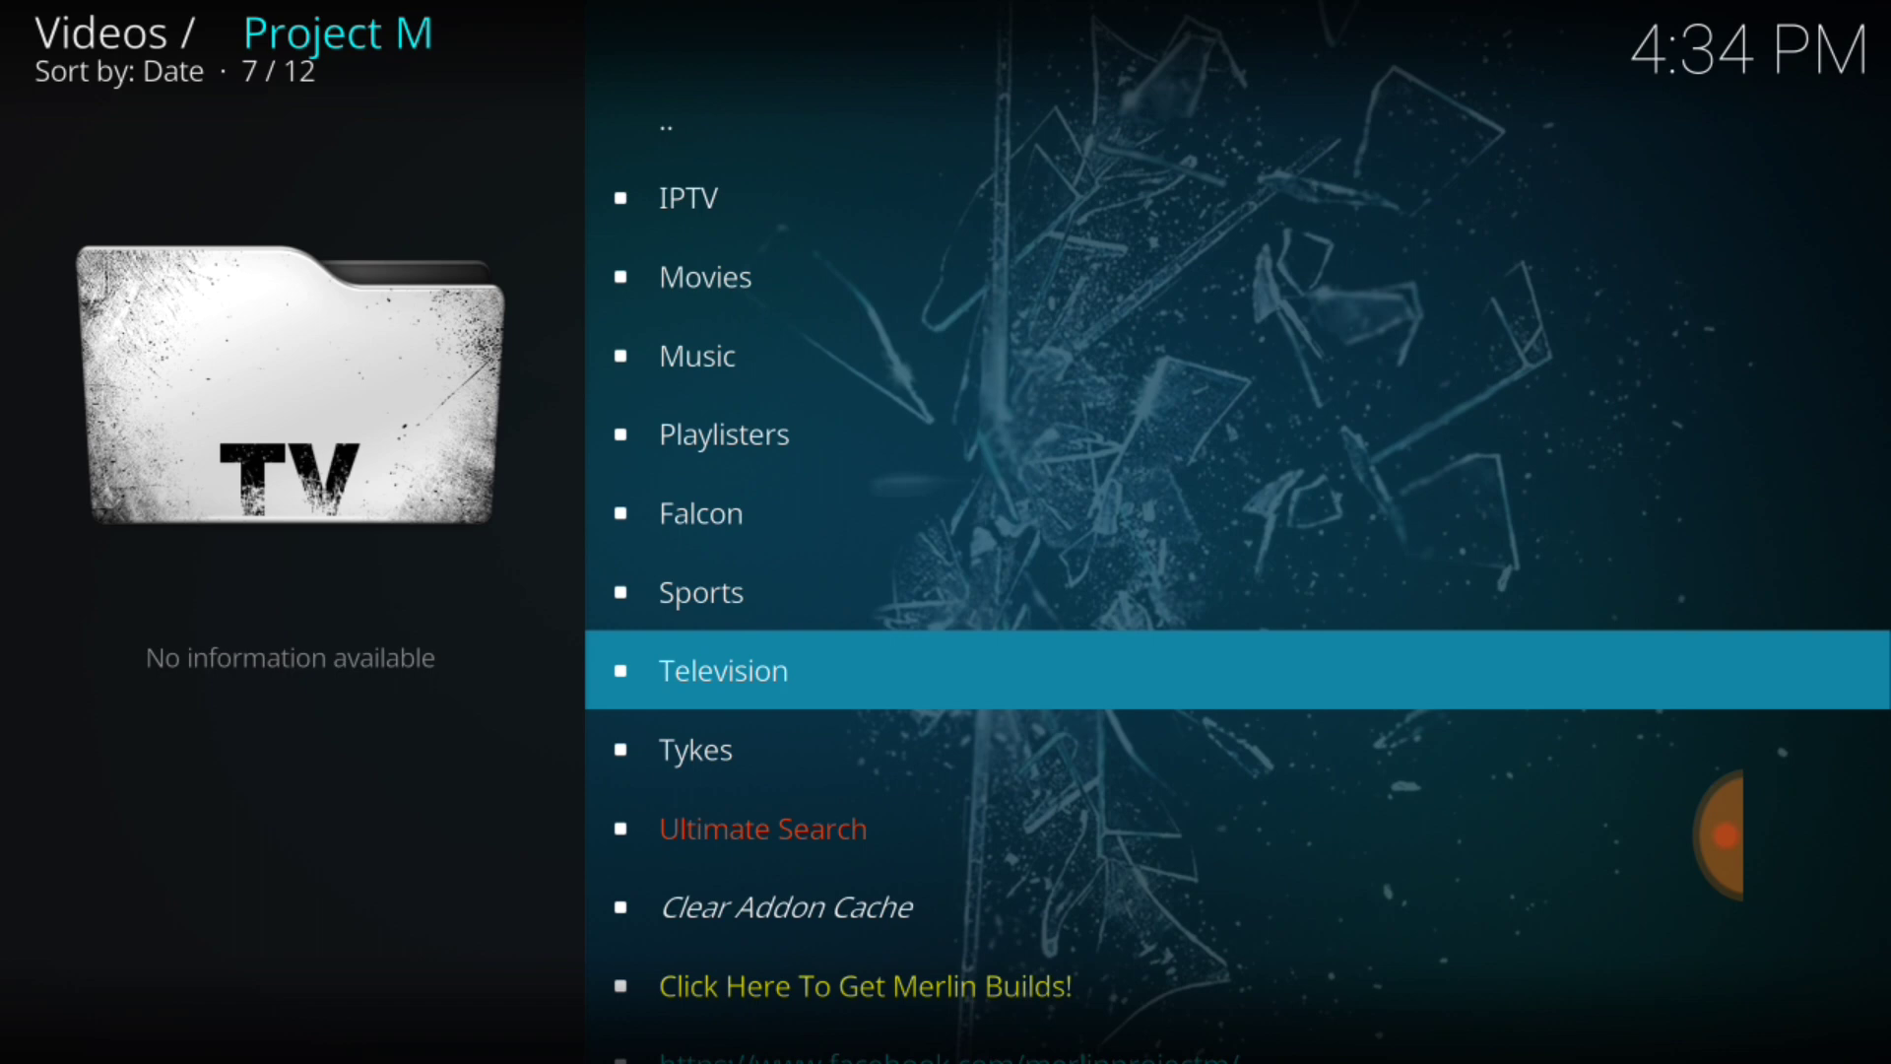
pyautogui.press('Up')
pyautogui.press('Up')
pyautogui.press('Up')
pyautogui.press('Up')
pyautogui.press('Up')
pyautogui.press('Return')
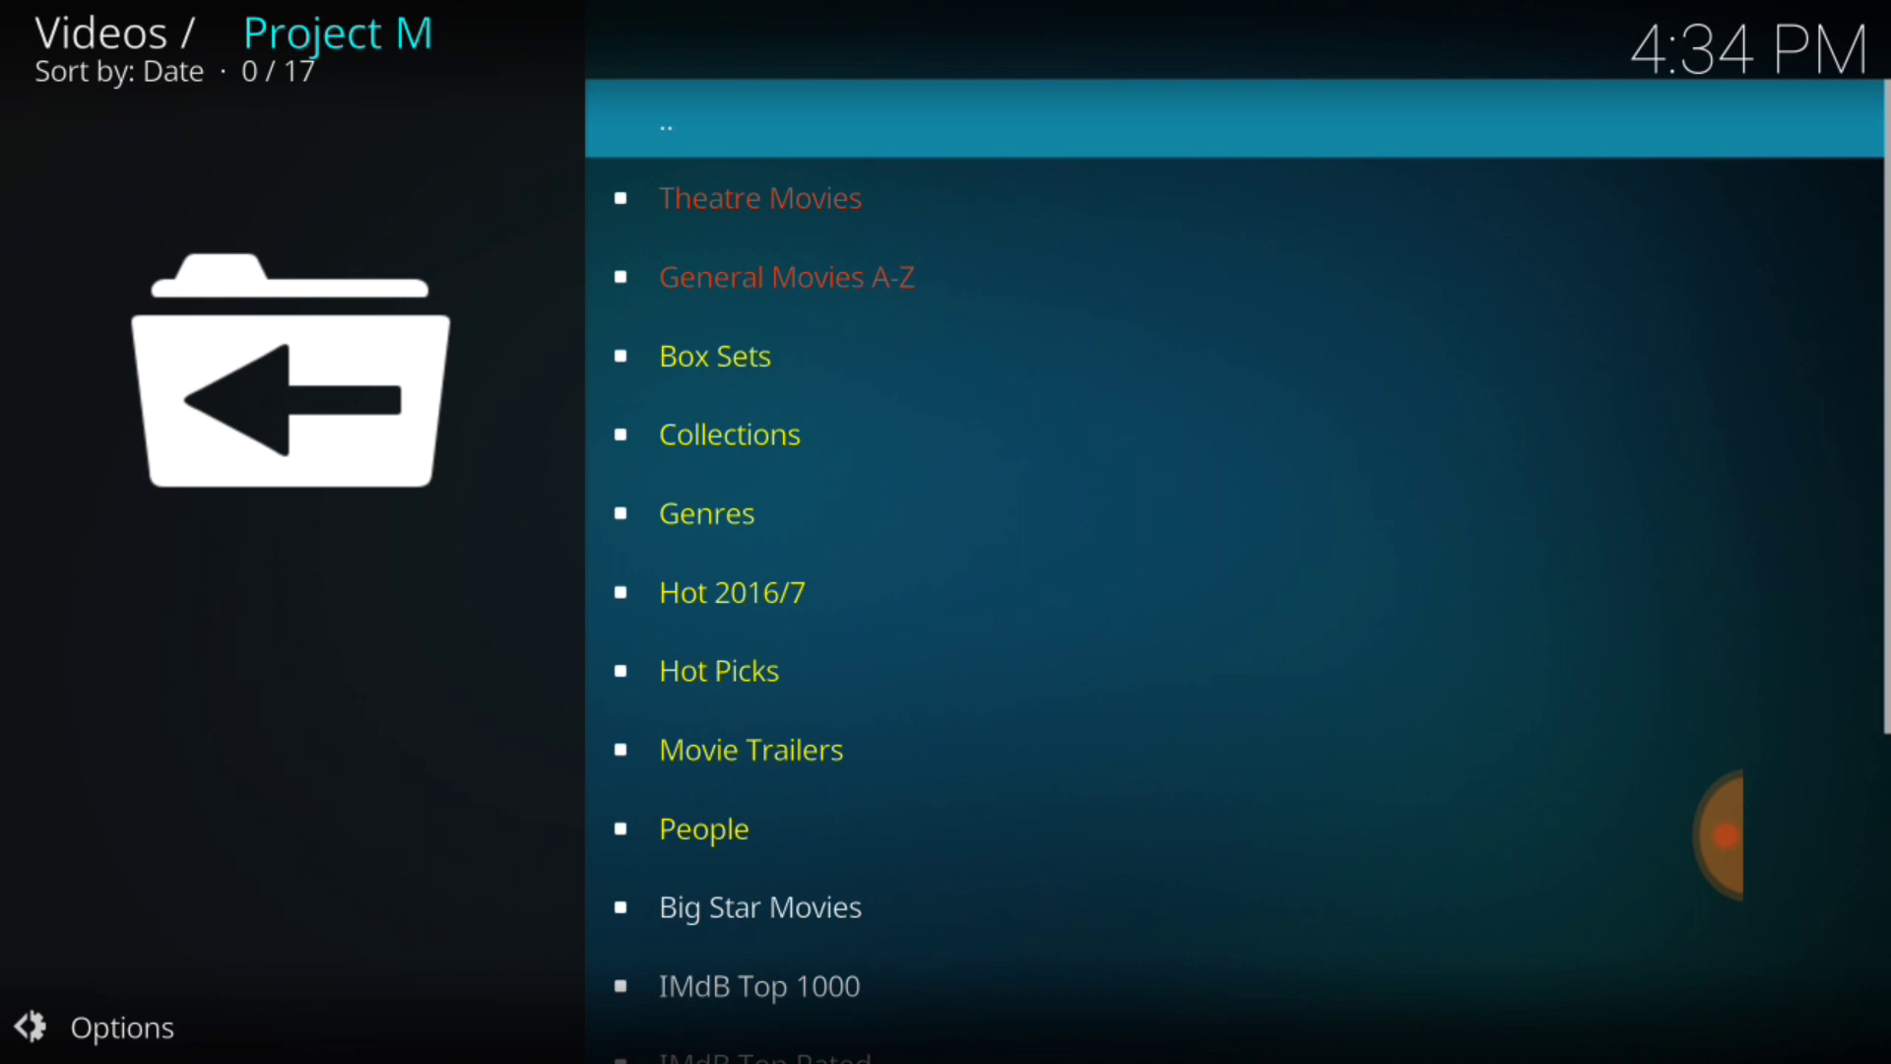
# - Examine the sections listed in the Movies category of Project M
pyautogui.press('Down')
pyautogui.press('Down')
pyautogui.press('Down')
pyautogui.press('Down')
pyautogui.press('Down')
pyautogui.press('Down')
pyautogui.press('Down')
pyautogui.press('Down')
pyautogui.press('Down')
pyautogui.press('Down')
pyautogui.press('Down')
pyautogui.press('Down')
pyautogui.press('Down')
pyautogui.press('Down')
pyautogui.press('Down')
pyautogui.press('Down')
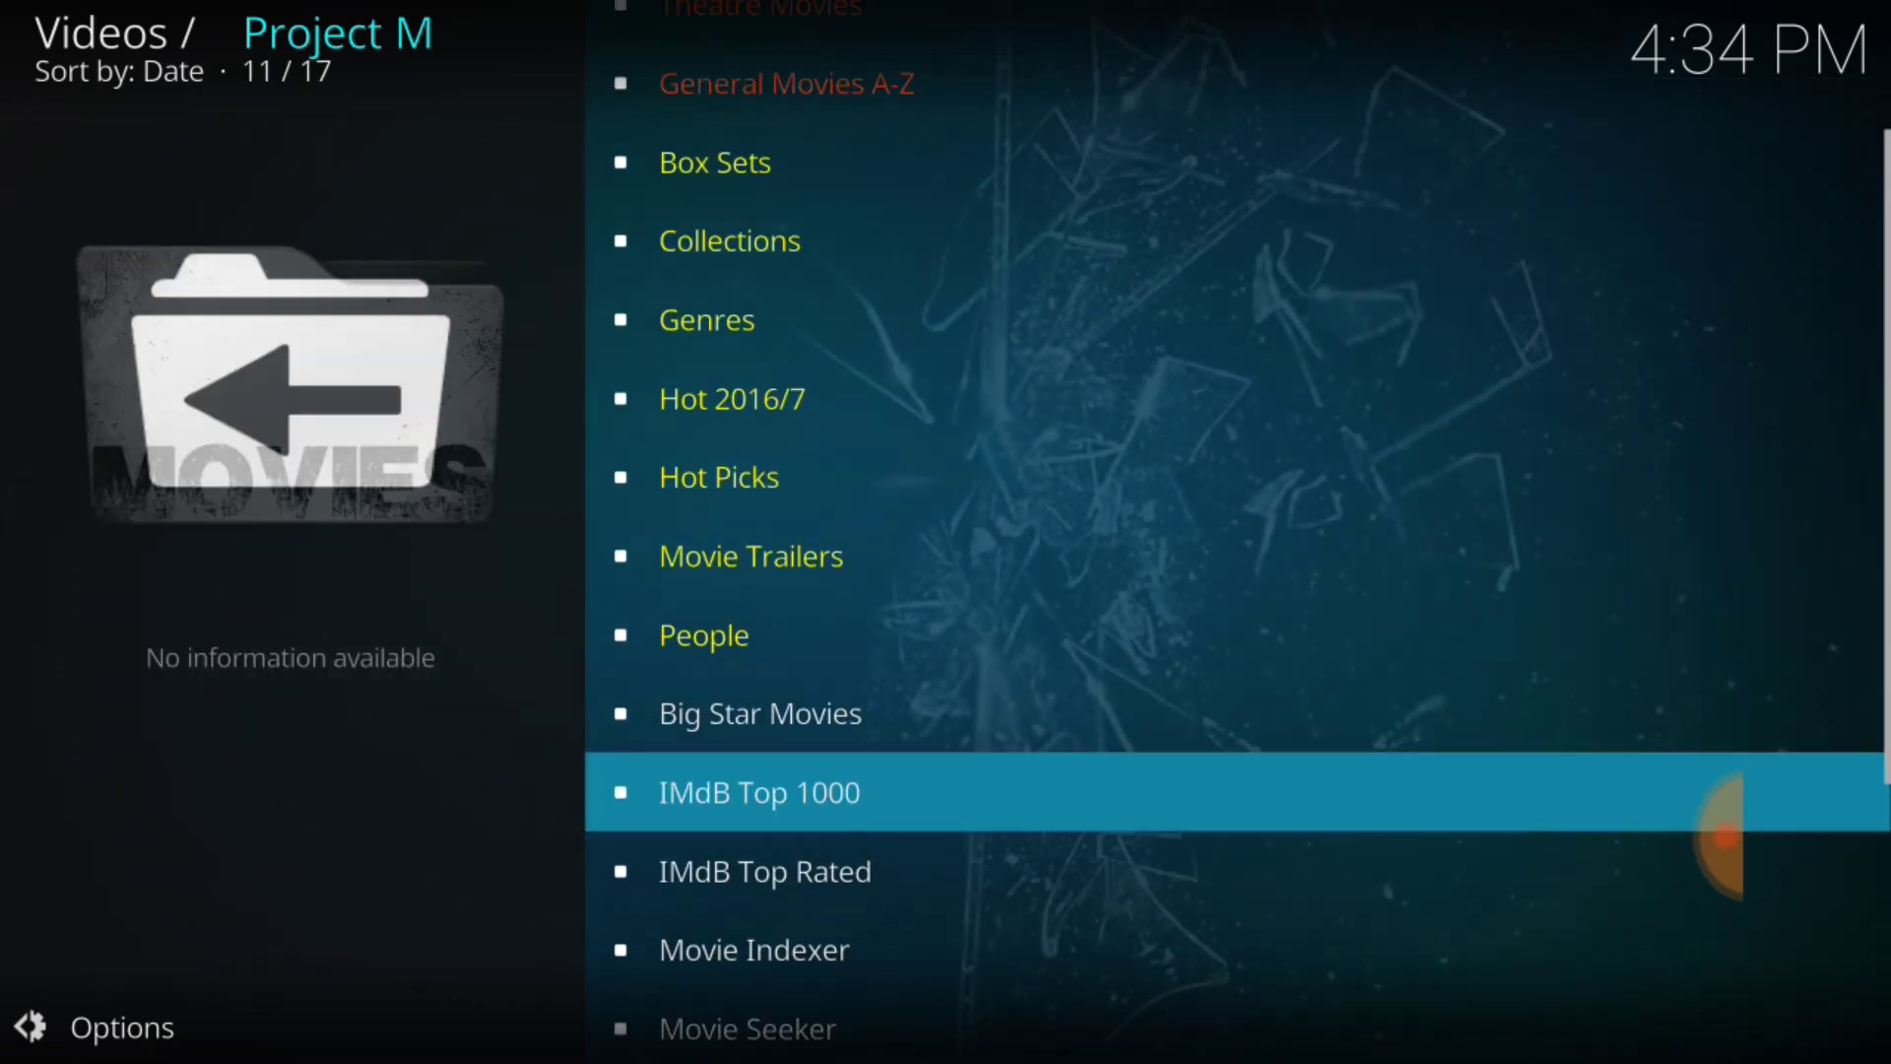
pyautogui.press('Up')
pyautogui.press('Up')
pyautogui.press('Up')
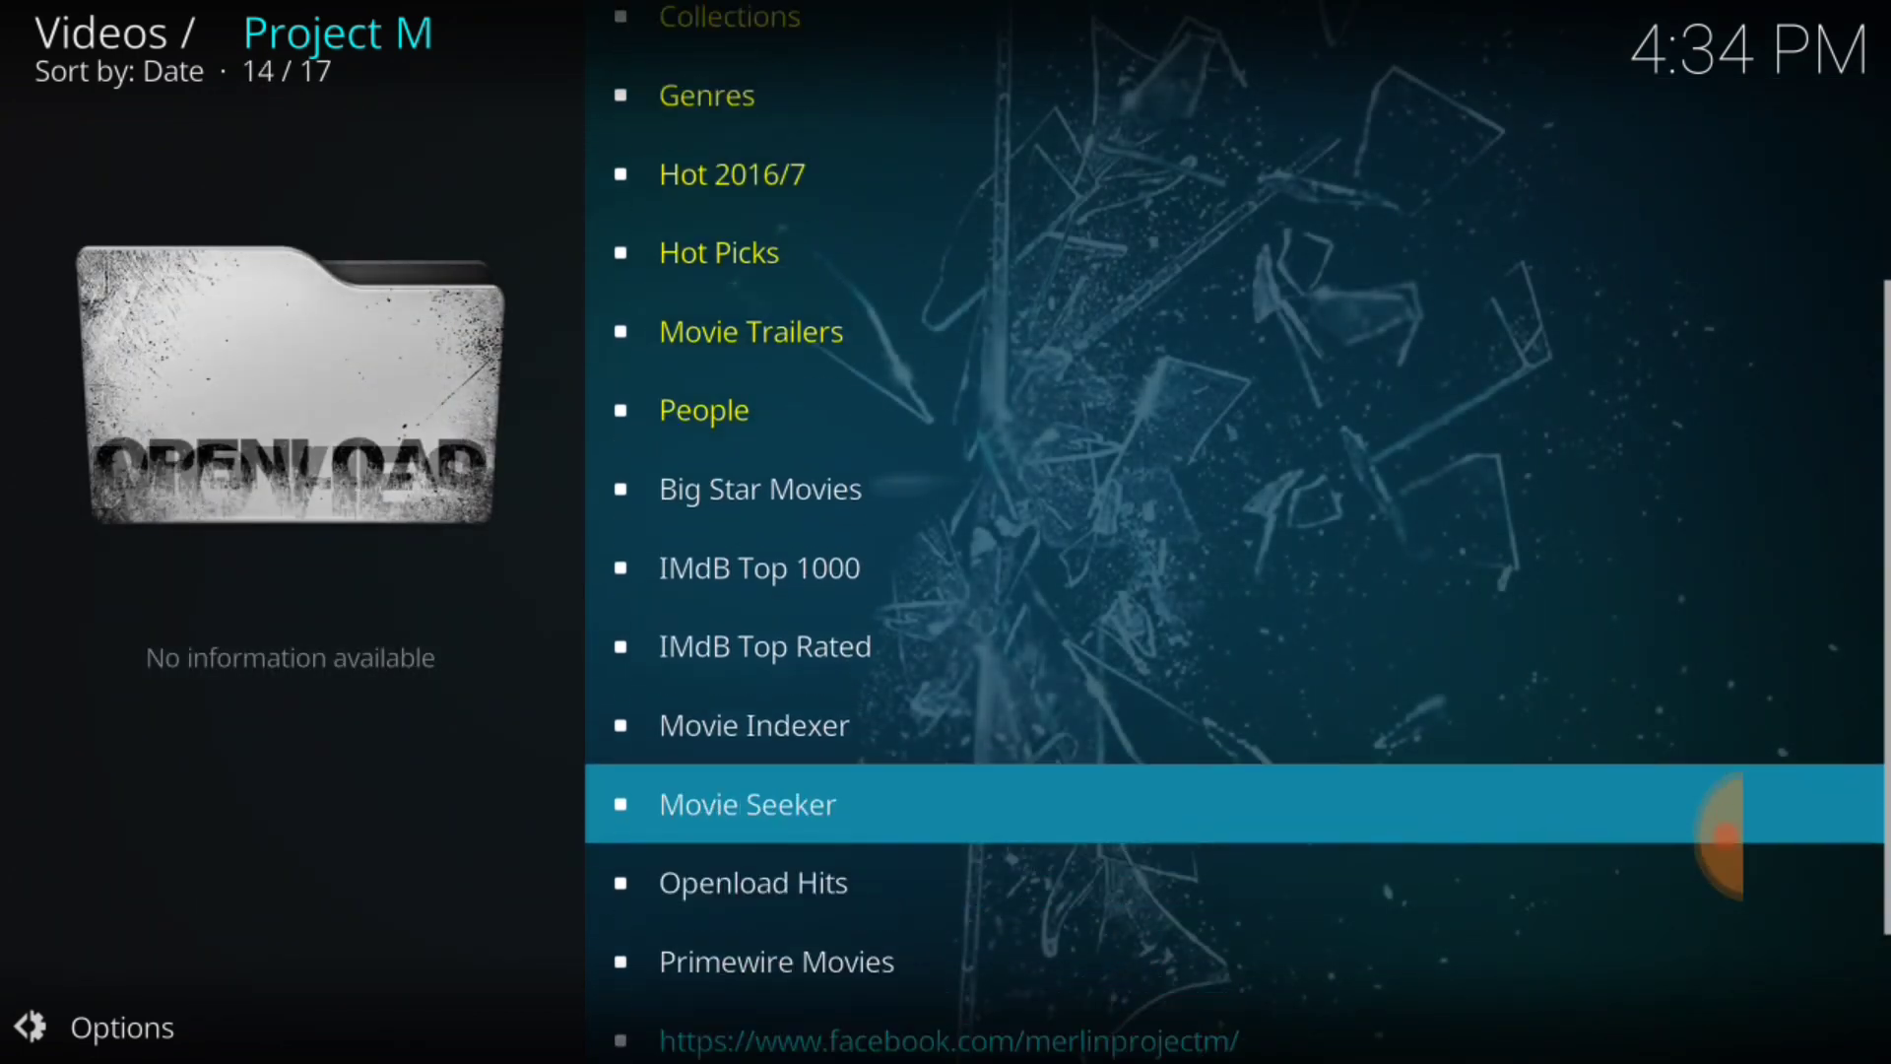
pyautogui.press('Down')
pyautogui.press('Down')
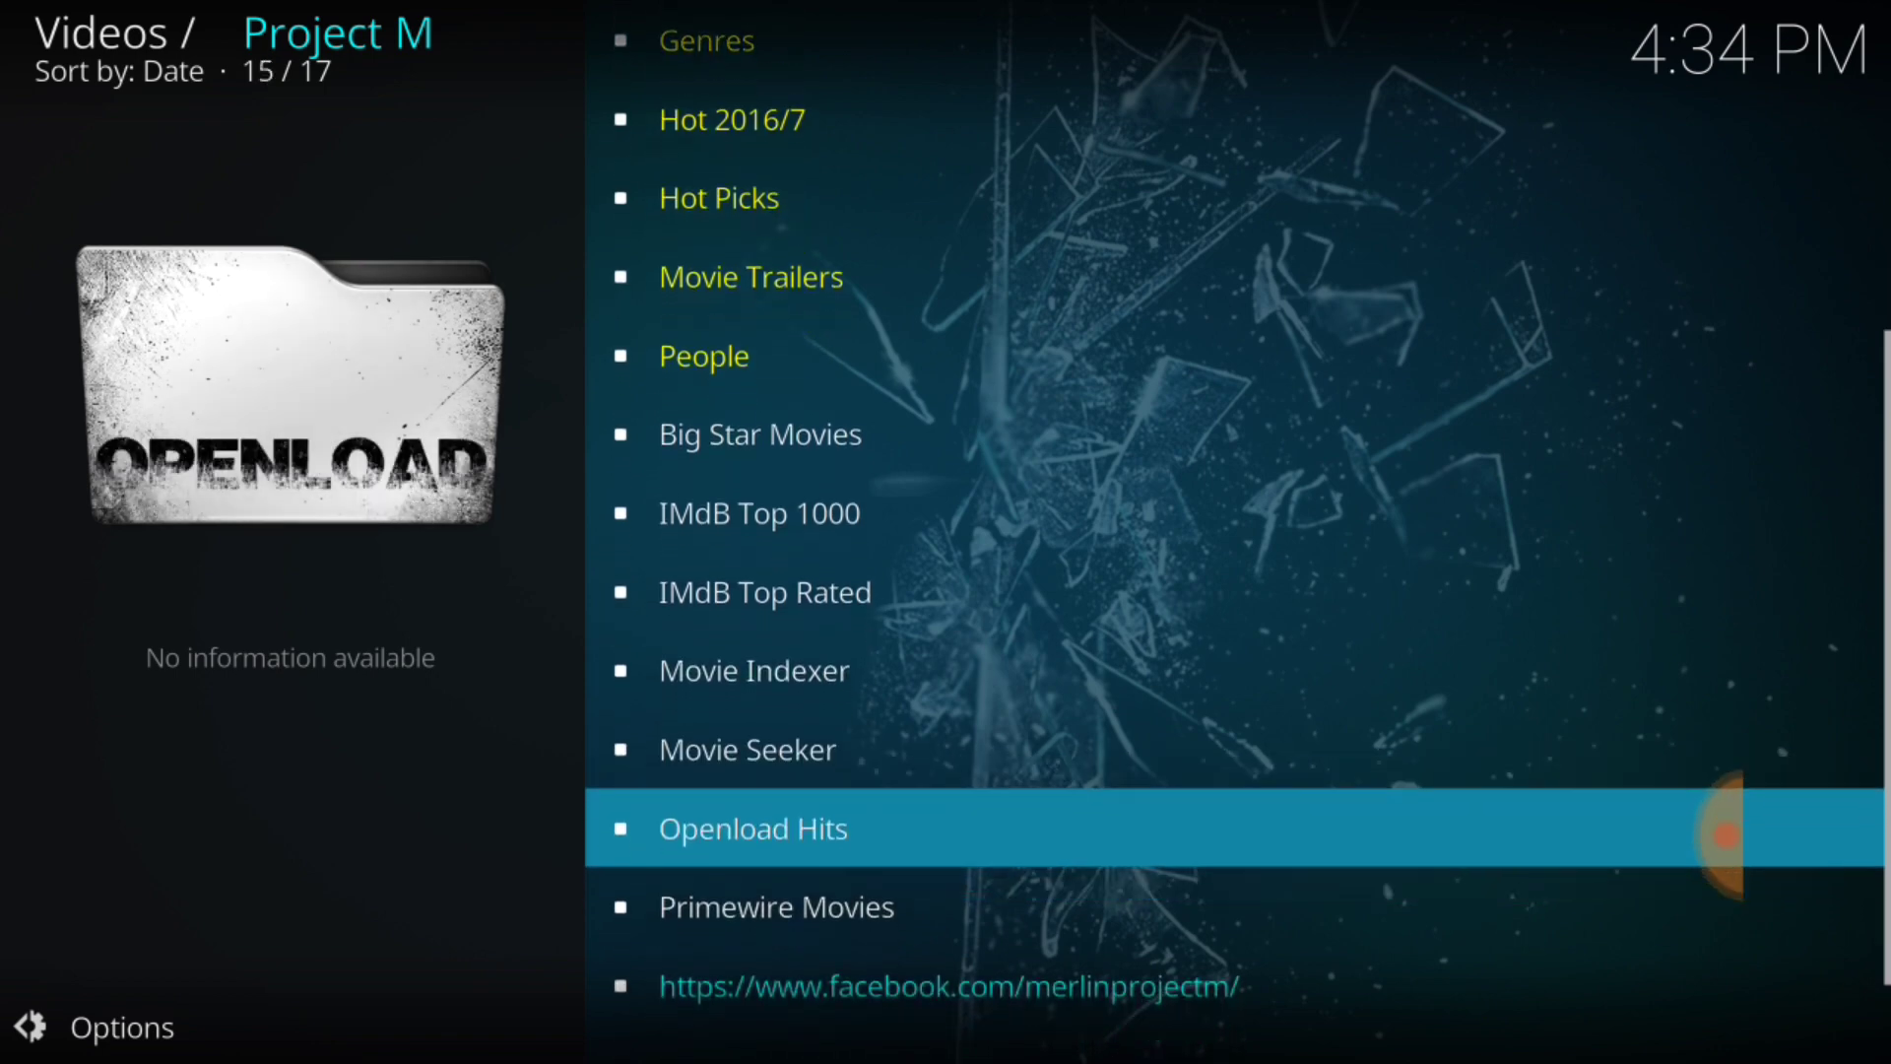
pyautogui.press('Up')
pyautogui.press('Down')
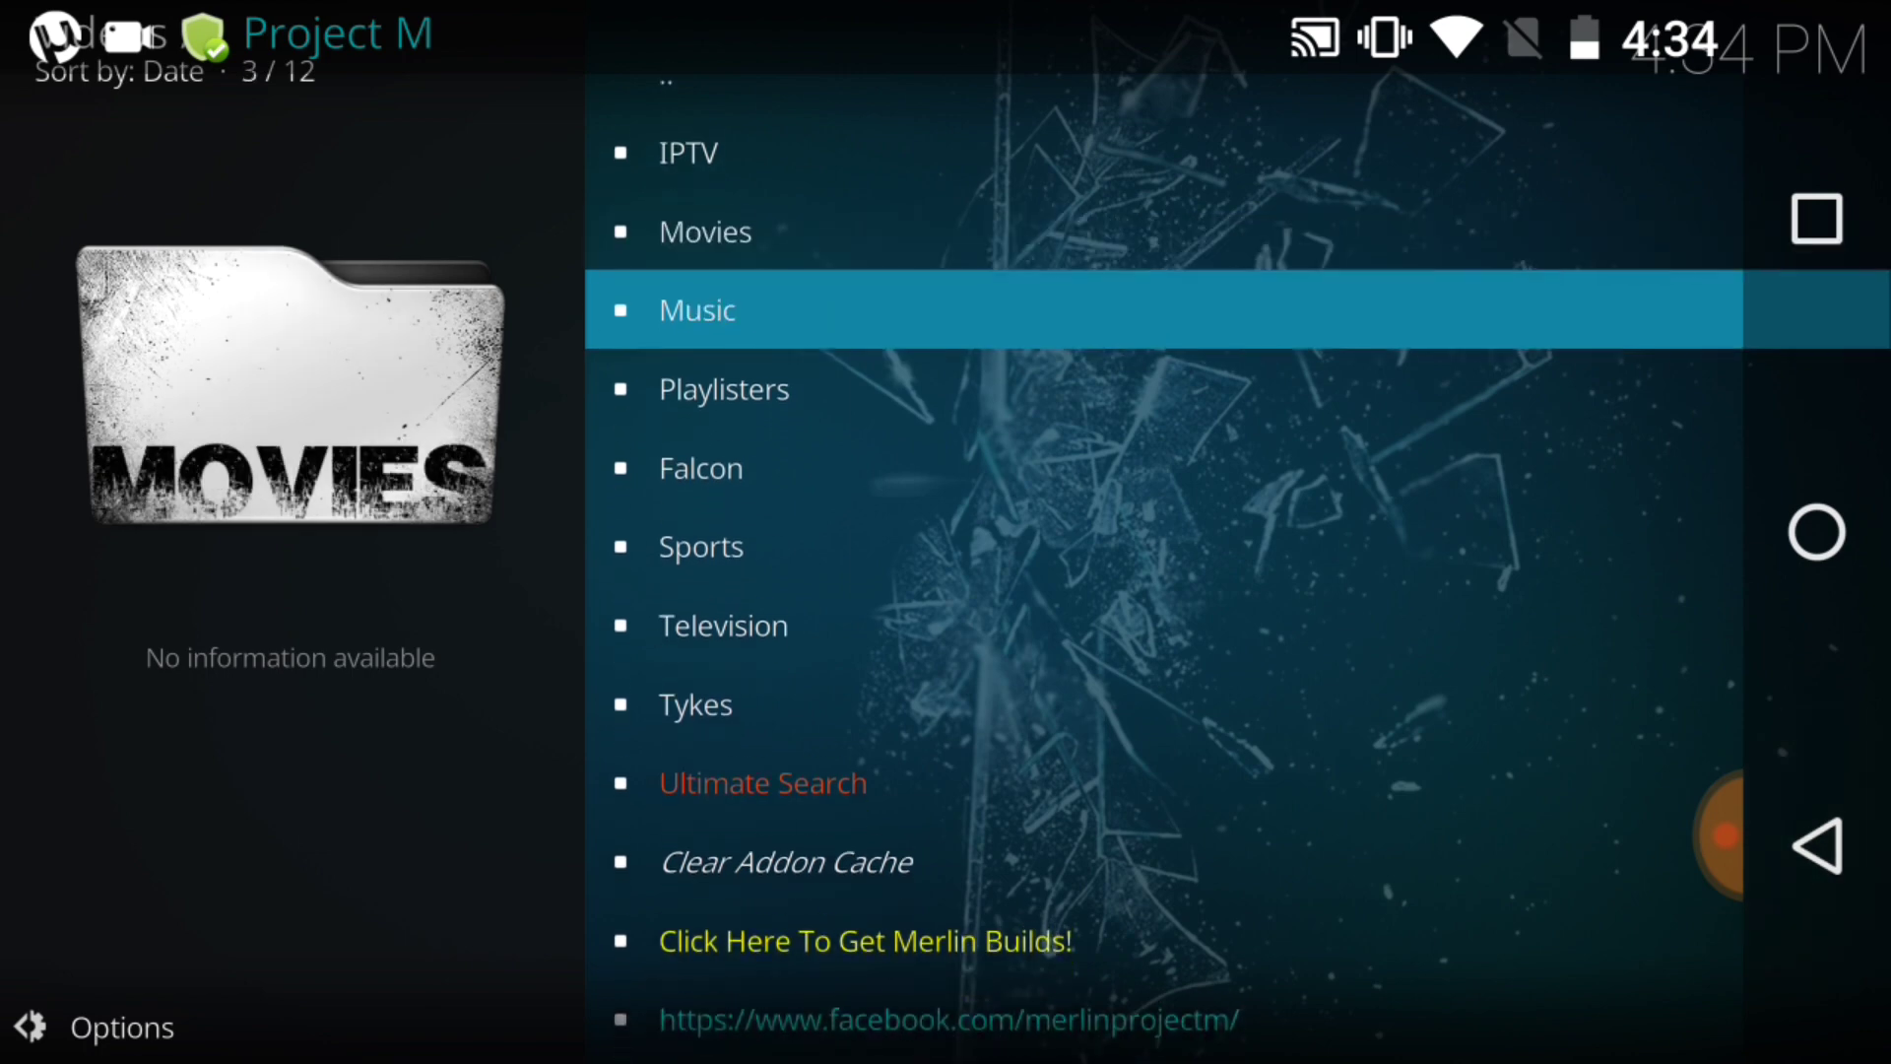
# - Leave Project M and browse the installed video add-ons
pyautogui.press('BackSpace')
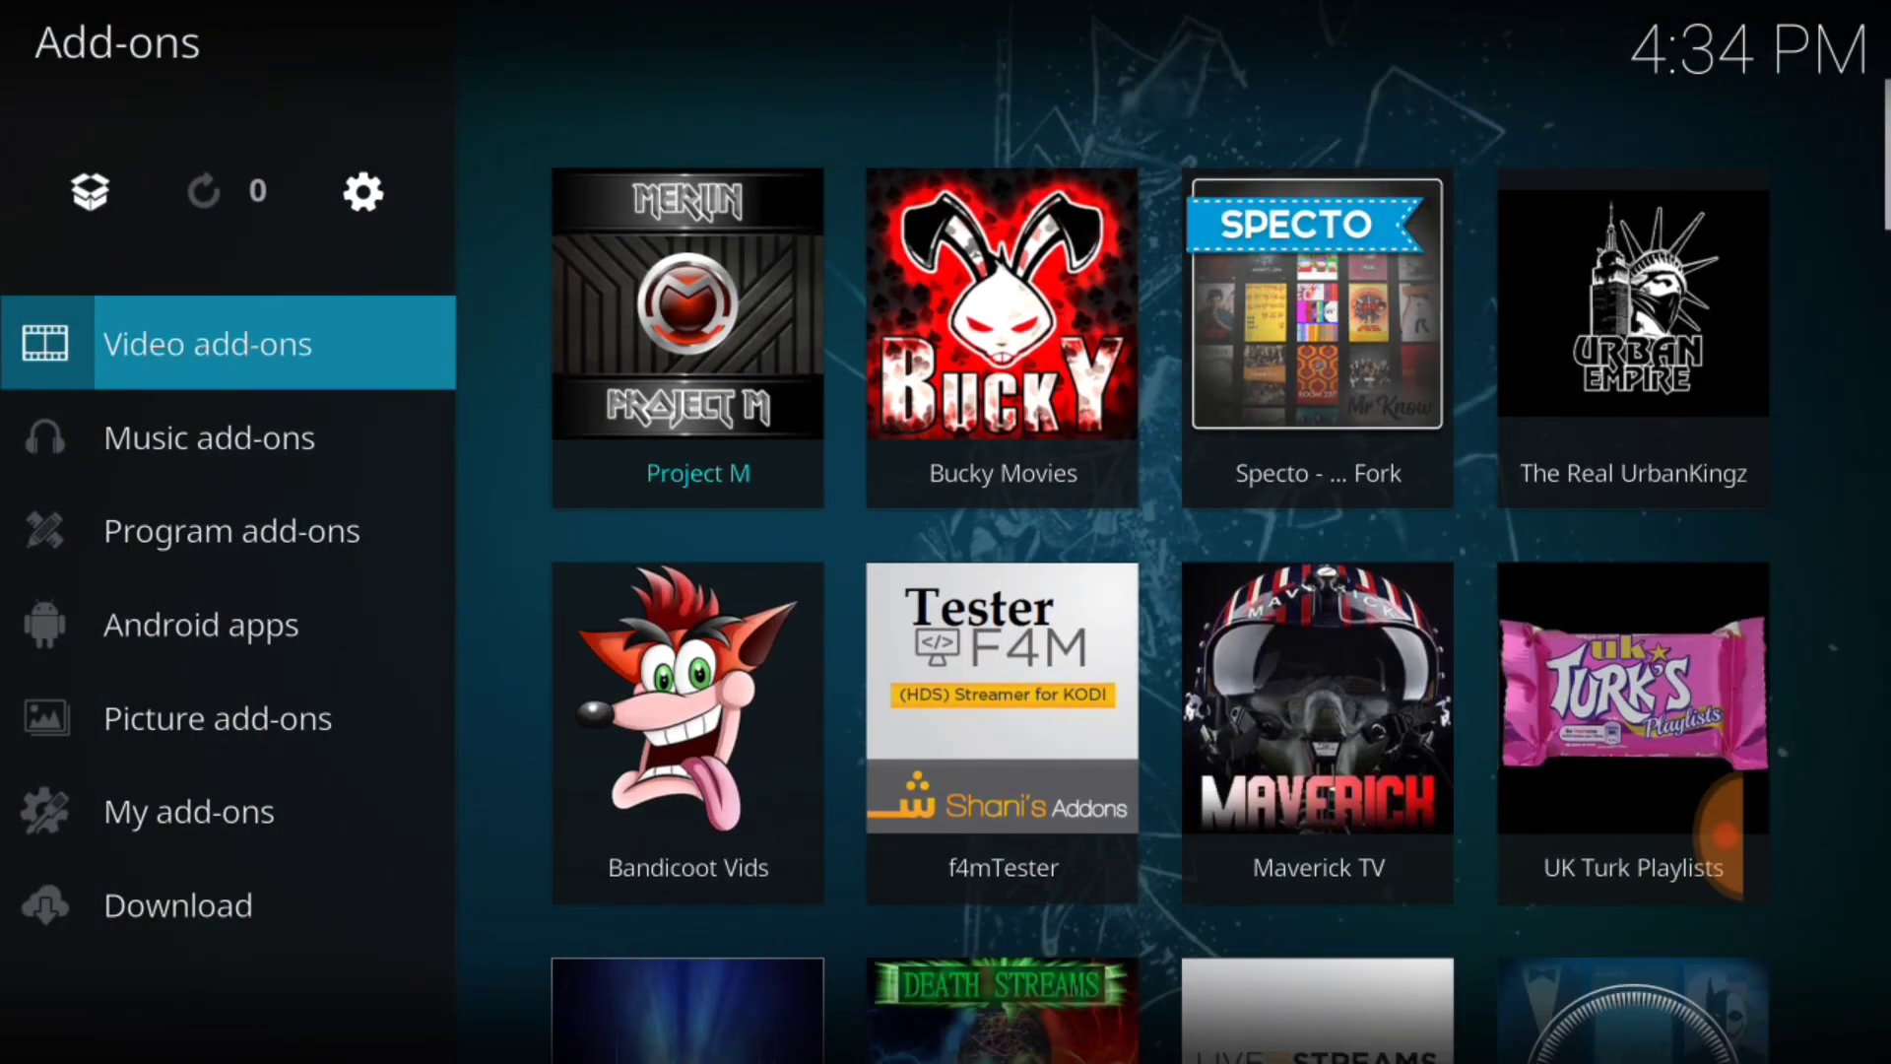
pyautogui.press('Right')
pyautogui.press('Down')
pyautogui.press('Down')
pyautogui.press('Down')
pyautogui.press('Down')
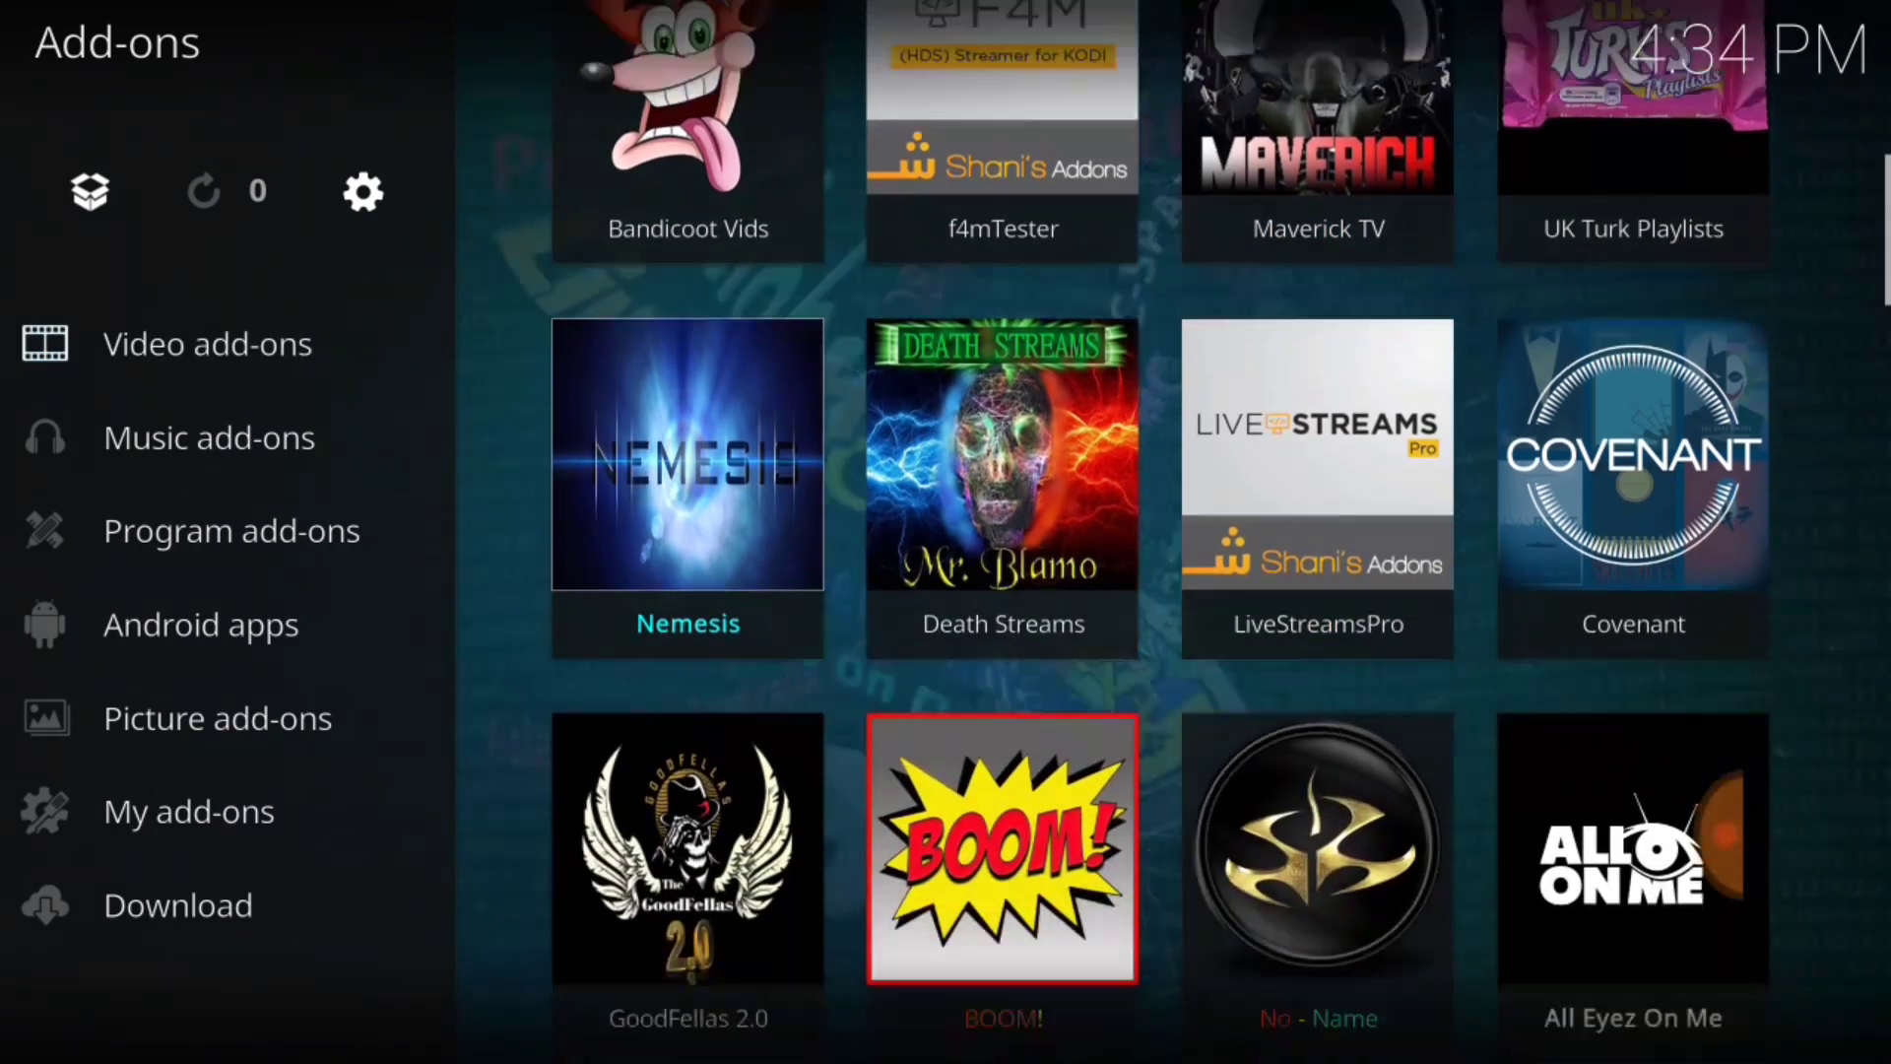